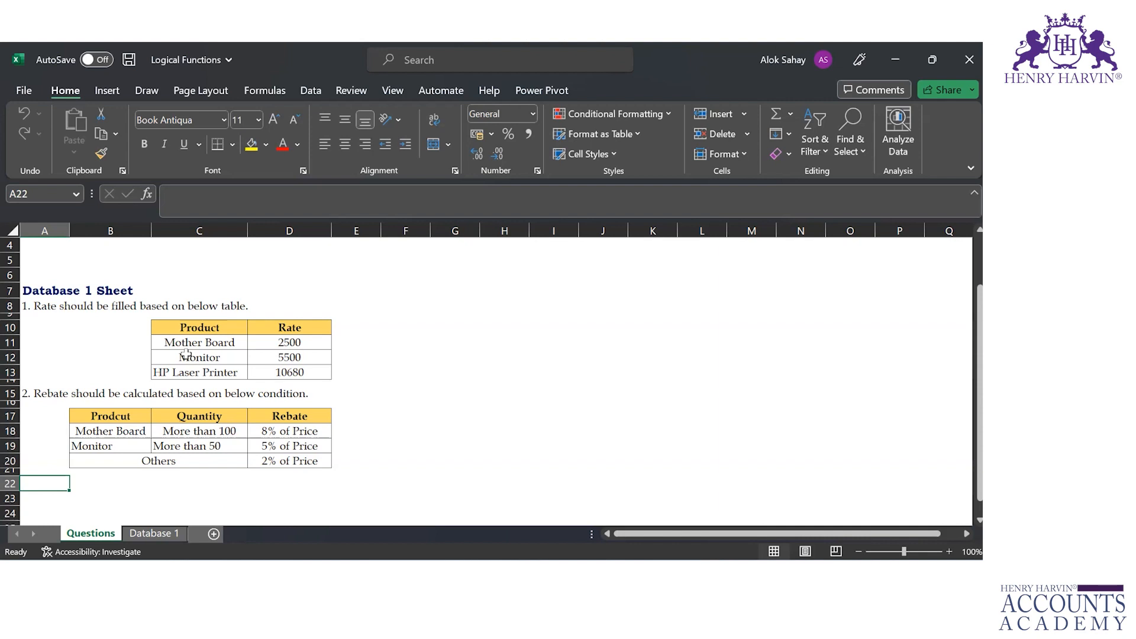
- Examine the rate table and the rebate conditions listed on the Questions sheet
{"action": "key", "text": "Up"}
{"action": "key", "text": "Up"}
{"action": "key", "text": "Up"}
{"action": "key", "text": "Up"}
{"action": "key", "text": "Up"}
{"action": "key", "text": "Up"}
{"action": "key", "text": "Up"}
{"action": "key", "text": "Up"}
{"action": "key", "text": "Up"}
{"action": "key", "text": "Up"}
{"action": "key", "text": "Up"}
{"action": "key", "text": "Up"}
{"action": "key", "text": "Up"}
{"action": "key", "text": "Up"}
{"action": "key", "text": "Up"}
{"action": "key", "text": "Up"}
{"action": "key", "text": "Up"}
{"action": "key", "text": "Up"}
{"action": "key", "text": "Up"}
{"action": "key", "text": "Up"}
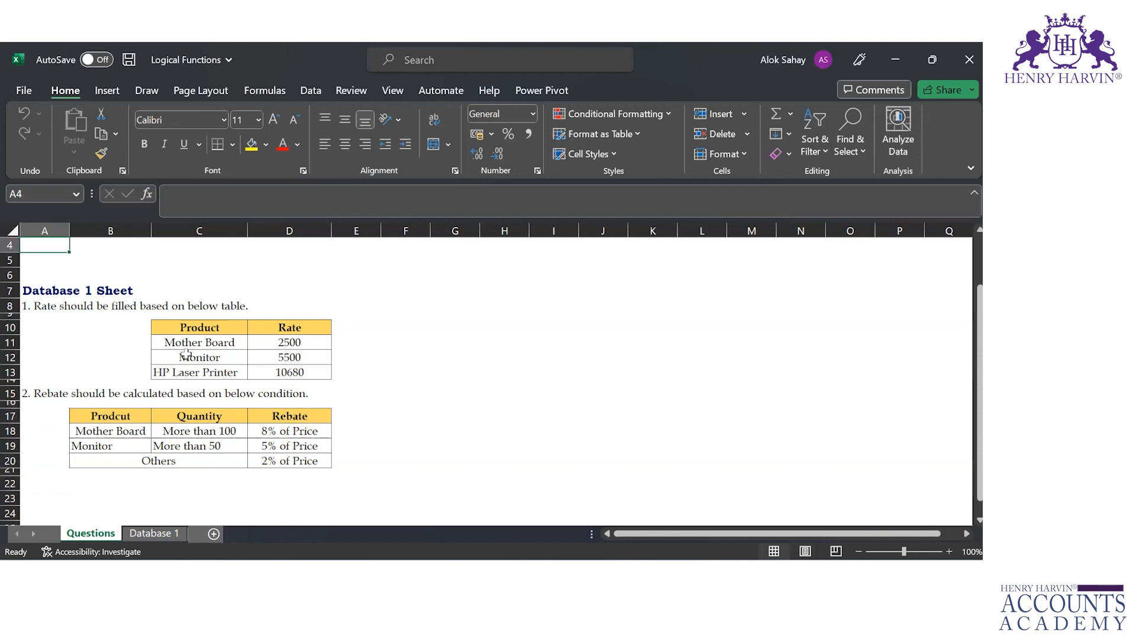
{"action": "key", "text": "Down"}
{"action": "key", "text": "Down"}
{"action": "key", "text": "Down"}
{"action": "key", "text": "Down"}
{"action": "key", "text": "Down"}
{"action": "key", "text": "Down"}
{"action": "key", "text": "Down"}
{"action": "key", "text": "Down"}
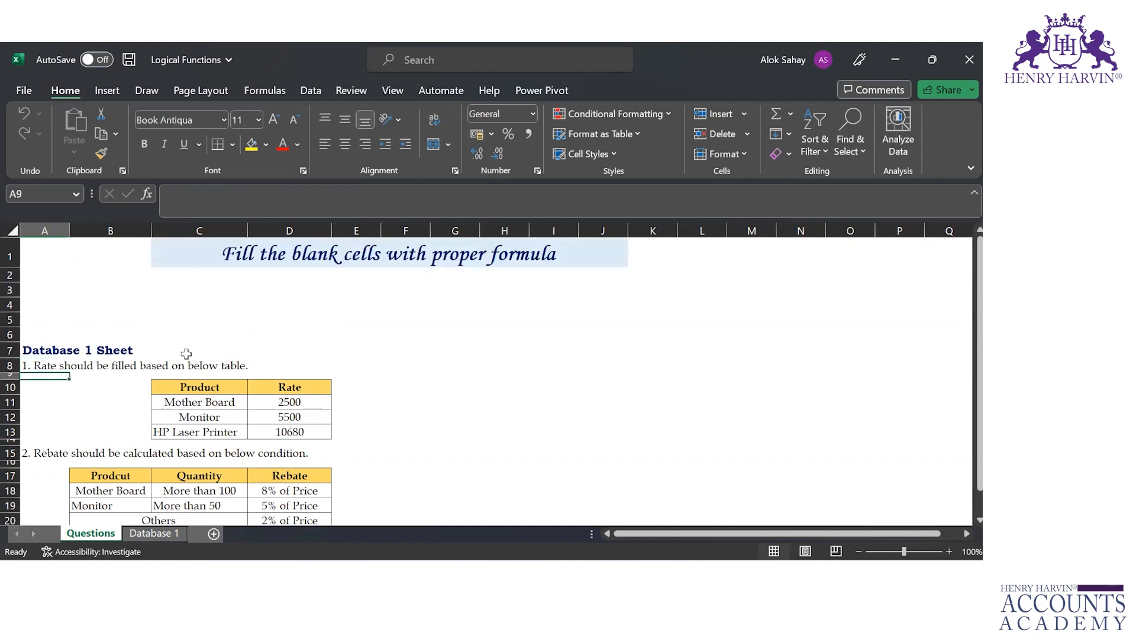
{"action": "key", "text": "Down"}
{"action": "key", "text": "Up"}
- Read the instruction title in C1 and follow column C through both tables down to the Mother Board quantity condition
{"action": "key", "text": "ctrl+Home"}
{"action": "key", "text": "Right"}
{"action": "key", "text": "Right"}
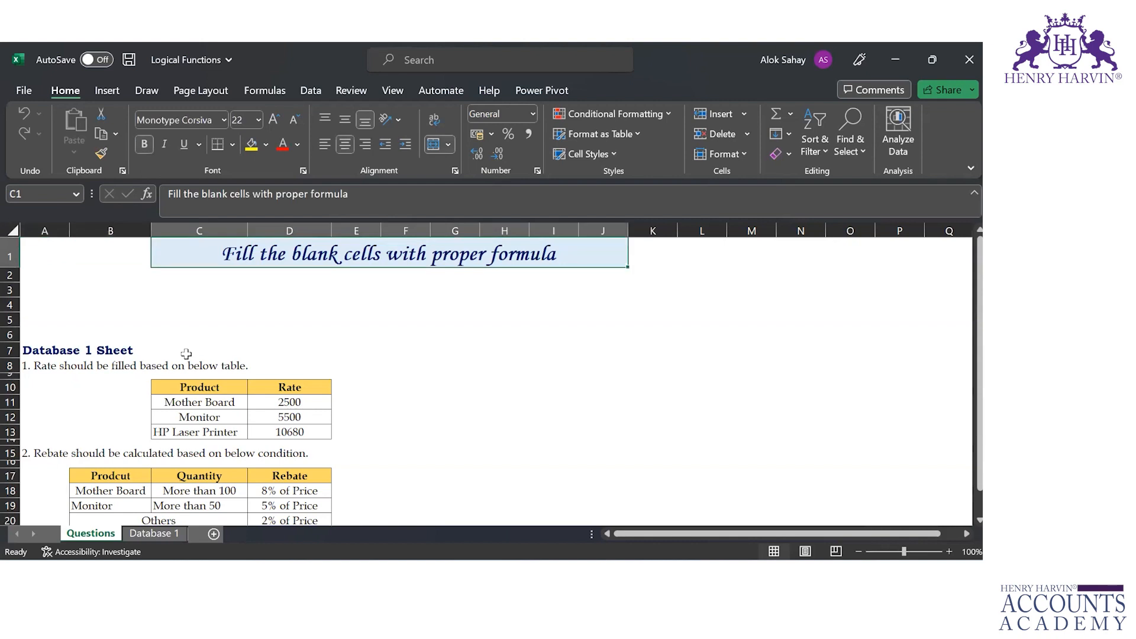
{"action": "key", "text": "Down"}
{"action": "key", "text": "Down"}
{"action": "key", "text": "Down"}
{"action": "key", "text": "Down"}
{"action": "key", "text": "Down"}
{"action": "key", "text": "Down"}
{"action": "key", "text": "Down"}
{"action": "key", "text": "Down"}
{"action": "key", "text": "Down"}
{"action": "key", "text": "Down"}
{"action": "key", "text": "Down"}
{"action": "key", "text": "Down"}
{"action": "key", "text": "Down"}
{"action": "key", "text": "Down"}
{"action": "key", "text": "Down"}
{"action": "key", "text": "Down"}
{"action": "key", "text": "Down"}
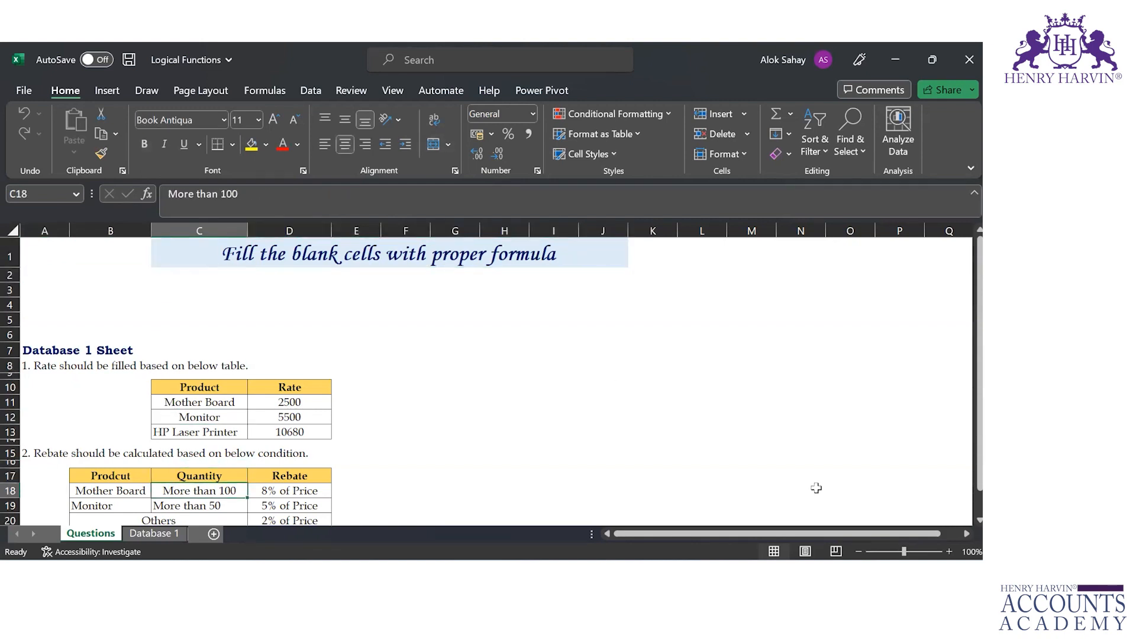
{"action": "left_click", "coordinate": [819, 438]}
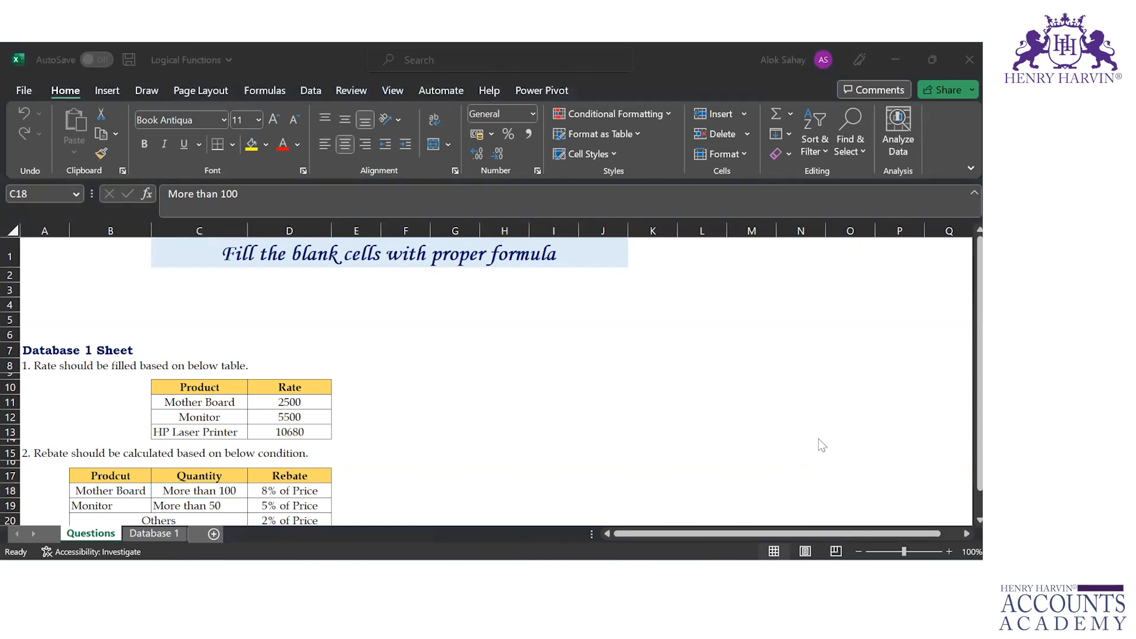
- Open the Database 1 sheet and inspect the blank Rate and Rebate columns
{"action": "left_click", "coordinate": [147, 531]}
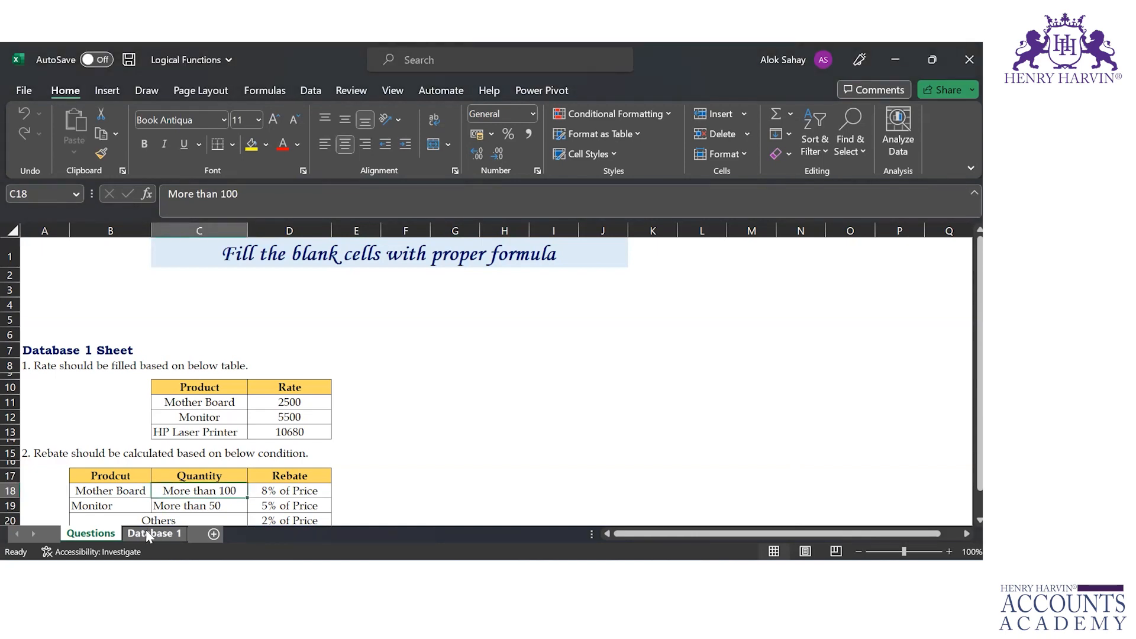
{"action": "left_click", "coordinate": [148, 533]}
{"action": "left_click", "coordinate": [477, 259]}
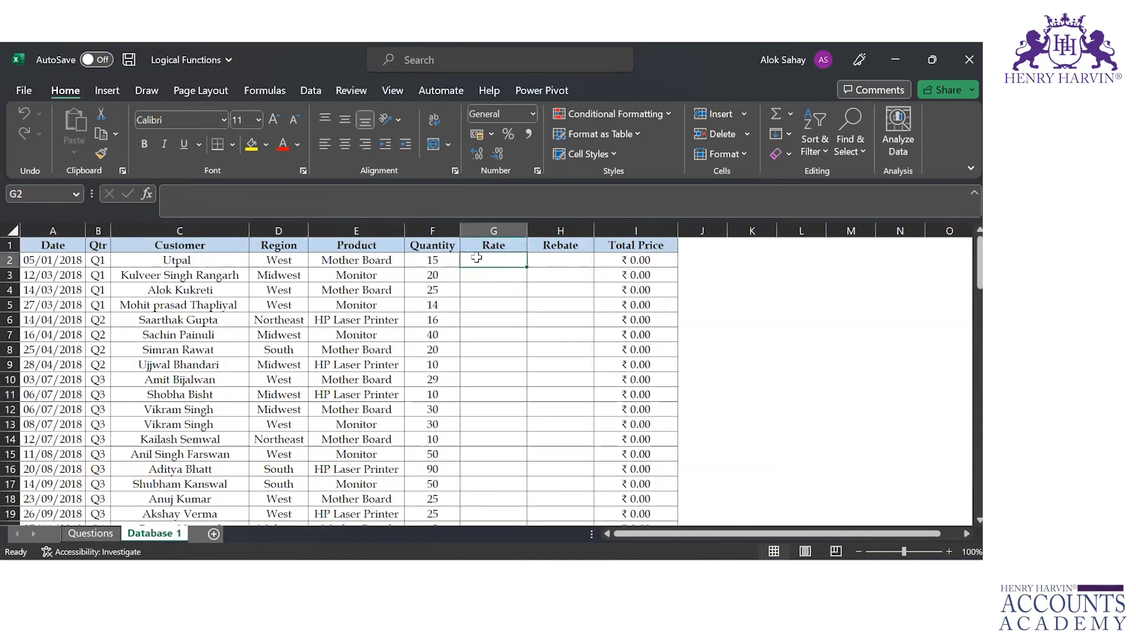
{"action": "key", "text": "Up"}
{"action": "key", "text": "Right"}
{"action": "key", "text": "Down"}
{"action": "key", "text": "Left"}
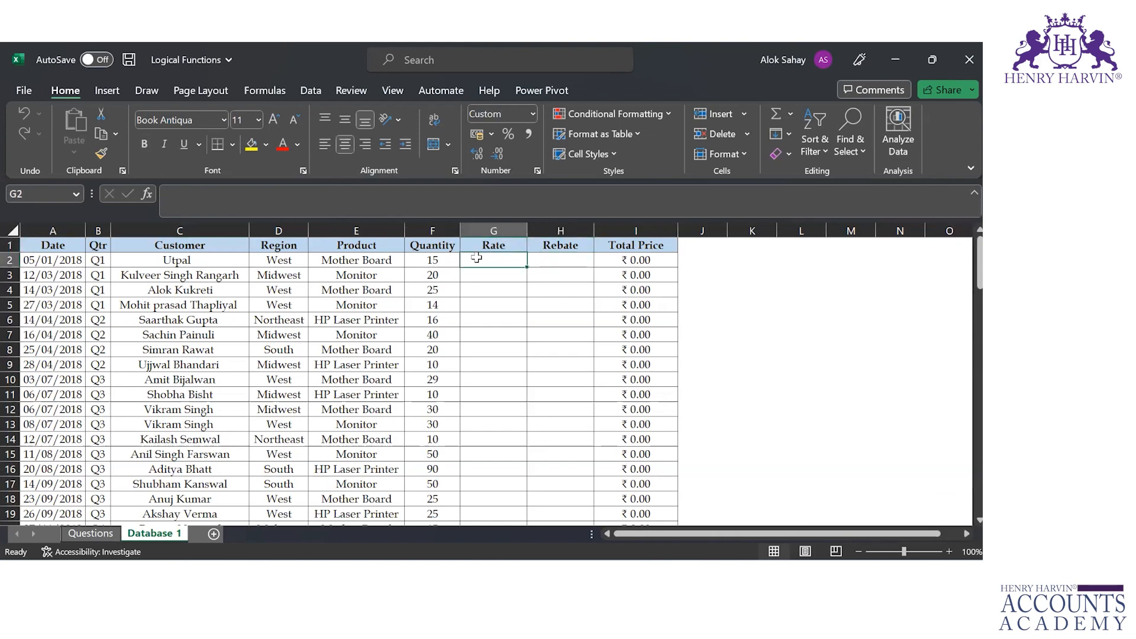
{"action": "key", "text": "Up"}
{"action": "key", "text": "Right"}
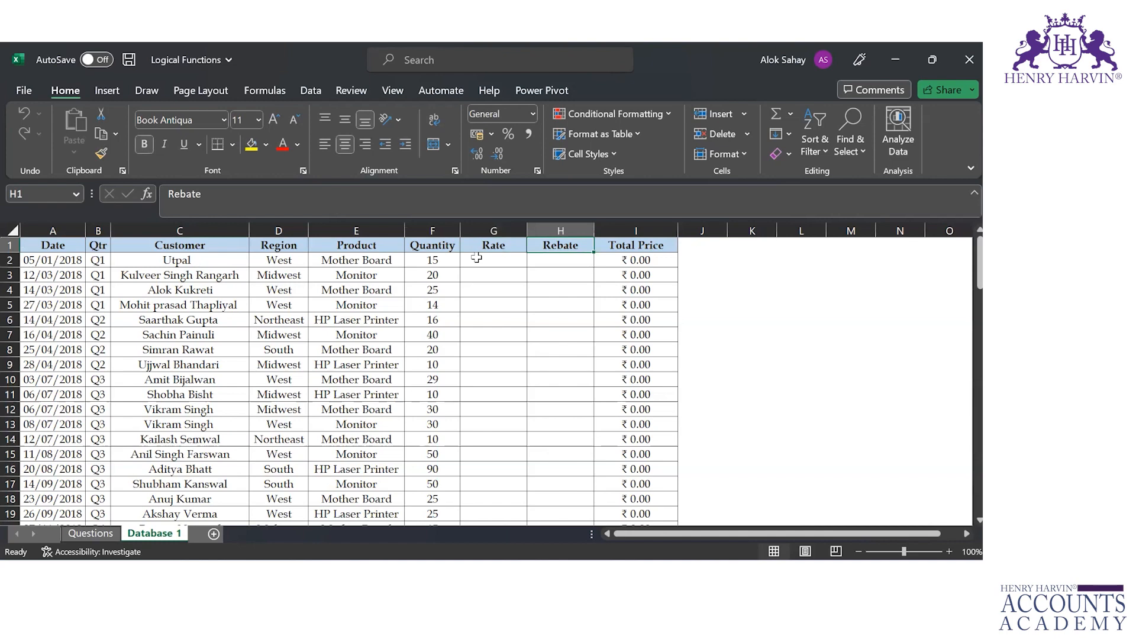
{"action": "key", "text": "Down"}
- Return to the Questions sheet and review the rate given for each product in the first table
{"action": "key", "text": "ctrl+Page_Up"}
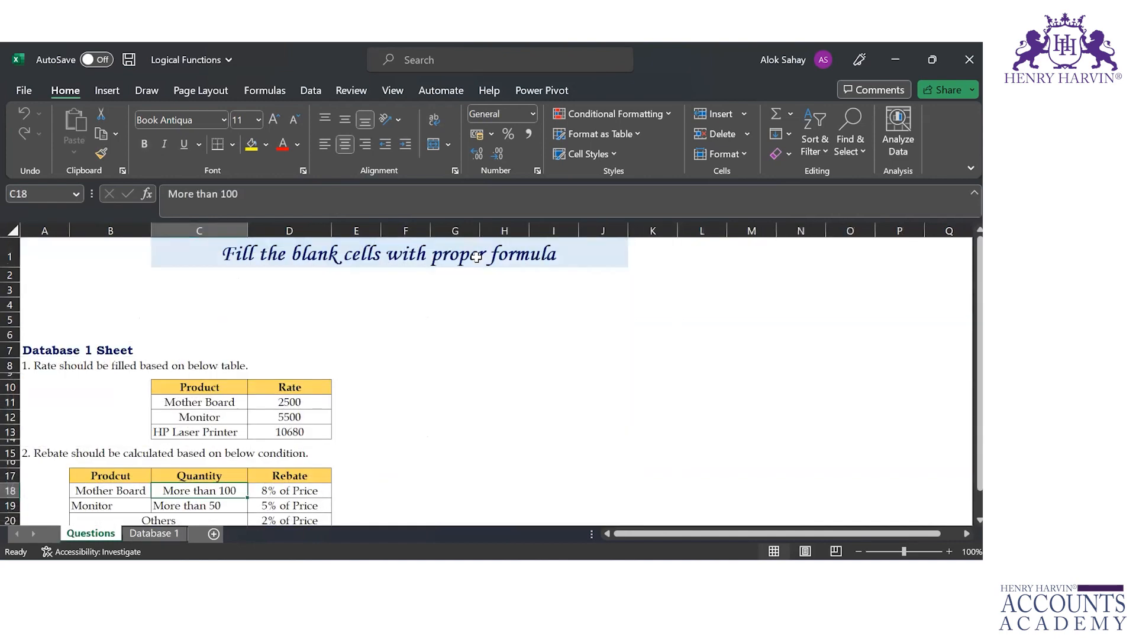
{"action": "scroll", "coordinate": [476, 258], "scroll_direction": "down", "scroll_amount": 2}
{"action": "key", "text": "Down"}
{"action": "key", "text": "Down"}
{"action": "key", "text": "Down"}
{"action": "key", "text": "Down"}
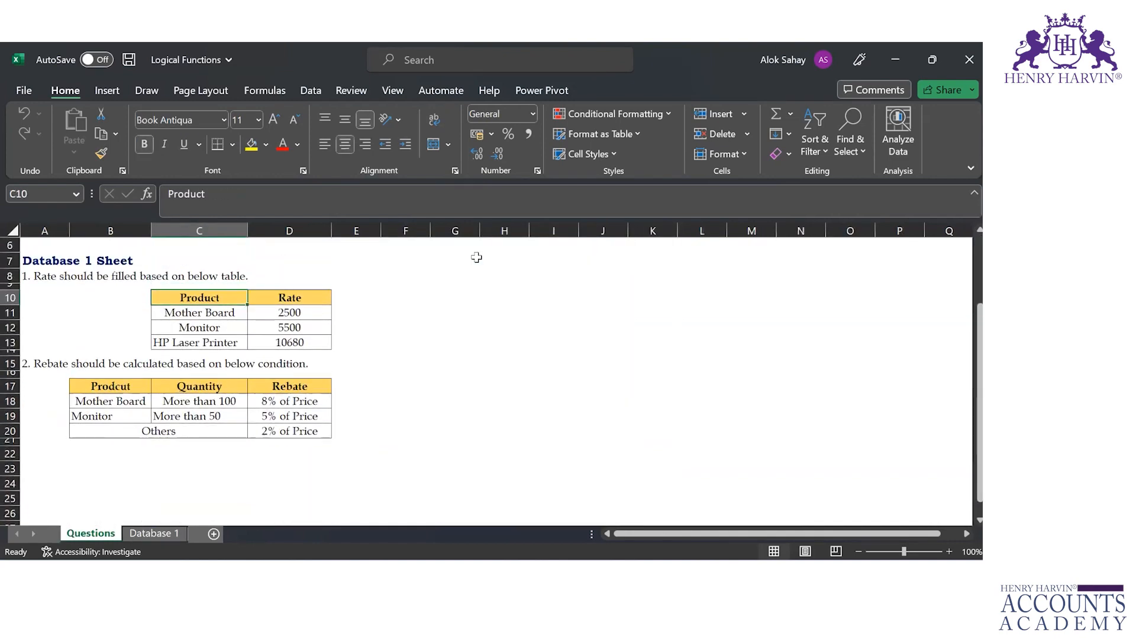
{"action": "key", "text": "Down"}
{"action": "key", "text": "Down"}
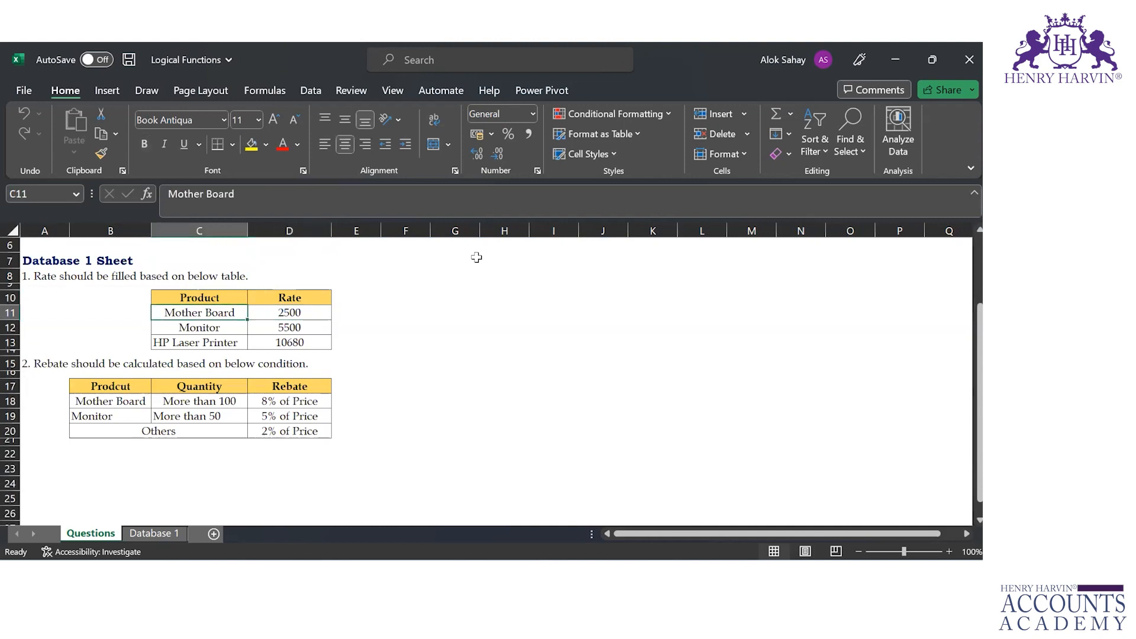
{"action": "key", "text": "Down"}
{"action": "key", "text": "Right"}
{"action": "key", "text": "Up"}
{"action": "key", "text": "Up"}
{"action": "key", "text": "Up"}
{"action": "key", "text": "Down"}
{"action": "key", "text": "Left"}
{"action": "key", "text": "Right"}
- Review the product, quantity and rebate conditions in the second table of the Questions sheet
{"action": "key", "text": "Down"}
{"action": "key", "text": "Down"}
{"action": "key", "text": "Down"}
{"action": "key", "text": "Down"}
{"action": "key", "text": "Down"}
{"action": "key", "text": "Down"}
{"action": "key", "text": "Left"}
{"action": "key", "text": "Left"}
{"action": "key", "text": "Up"}
{"action": "key", "text": "Up"}
{"action": "key", "text": "Right"}
{"action": "key", "text": "Right"}
{"action": "key", "text": "Down"}
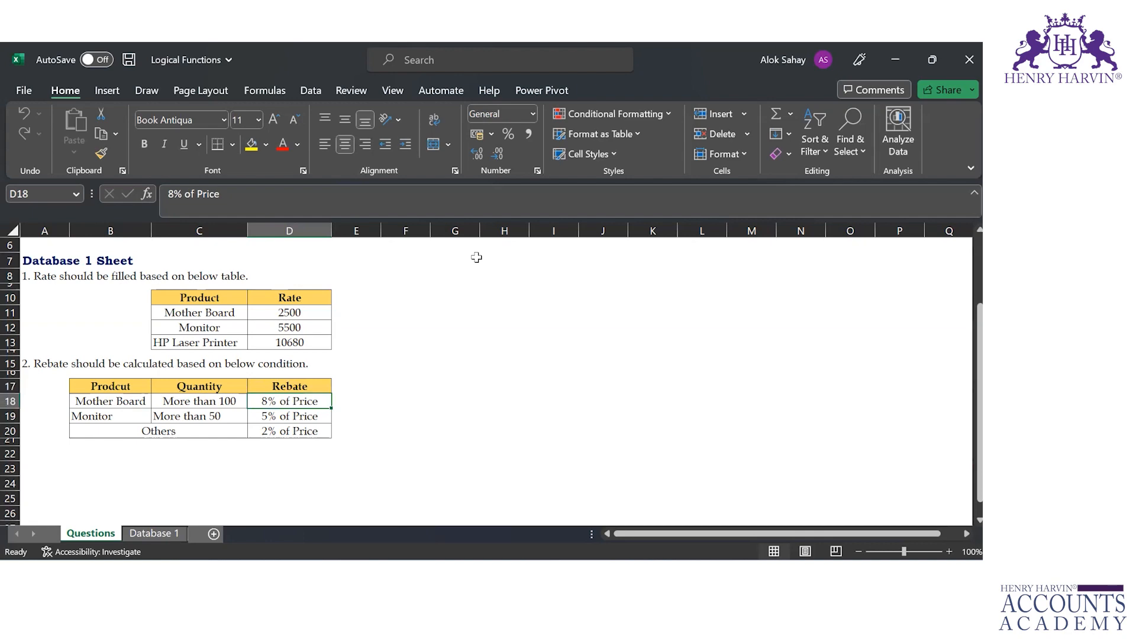
- Apply filters to the whole data table on the Database 1 sheet, from the Date header through the last row
{"action": "key", "text": "ctrl+Page_Down"}
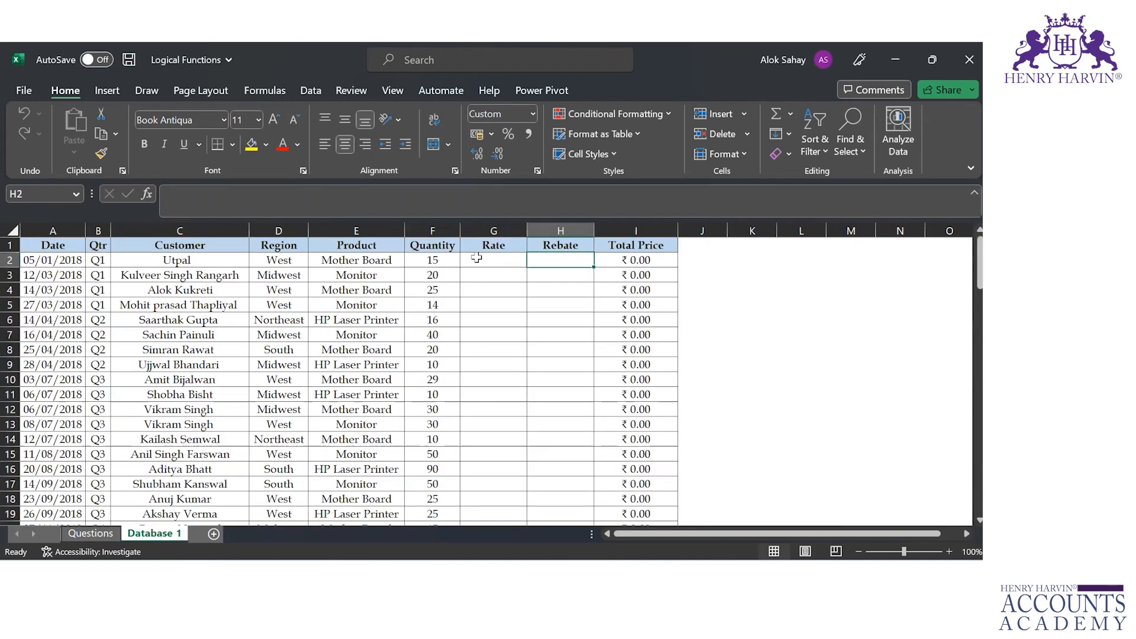
{"action": "key", "text": "Left"}
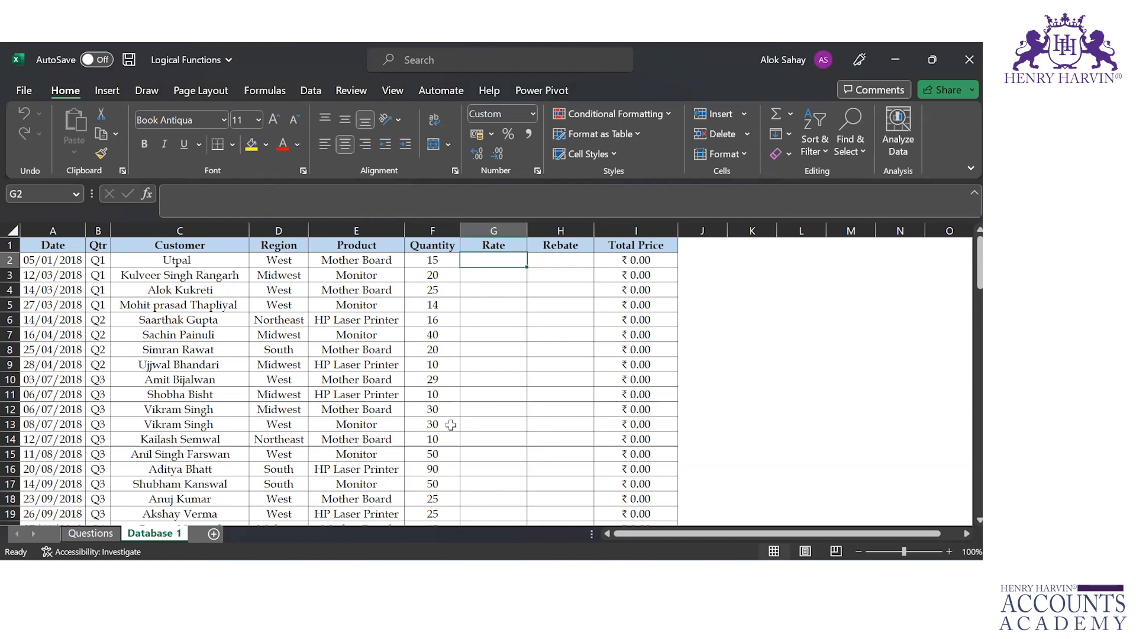
{"action": "key", "text": "alt+Tab"}
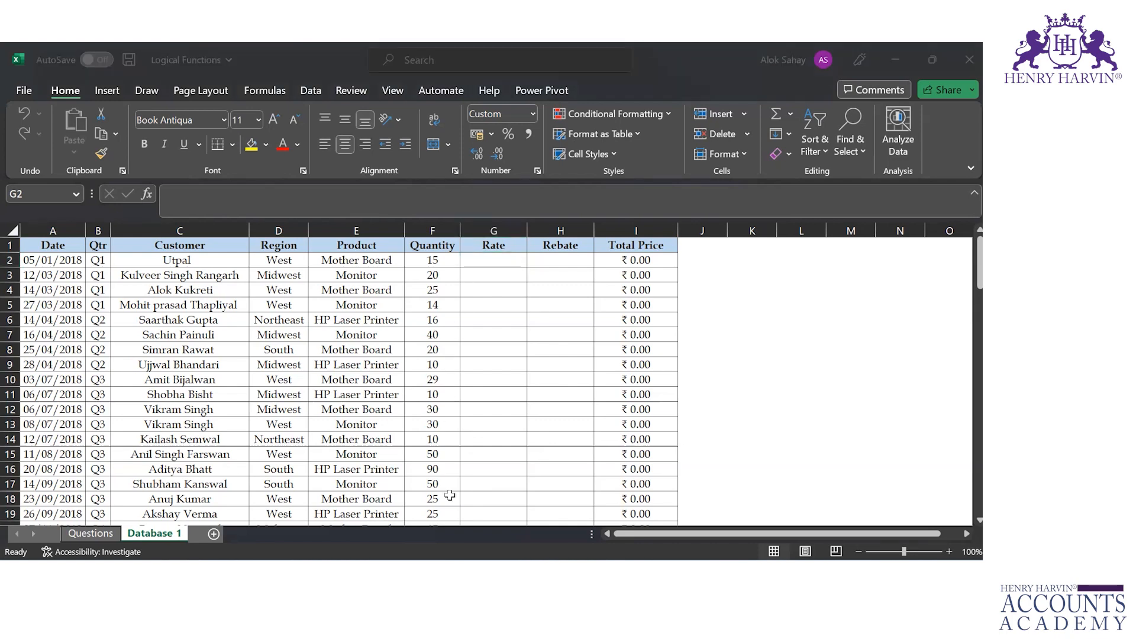
{"action": "left_click", "coordinate": [496, 265]}
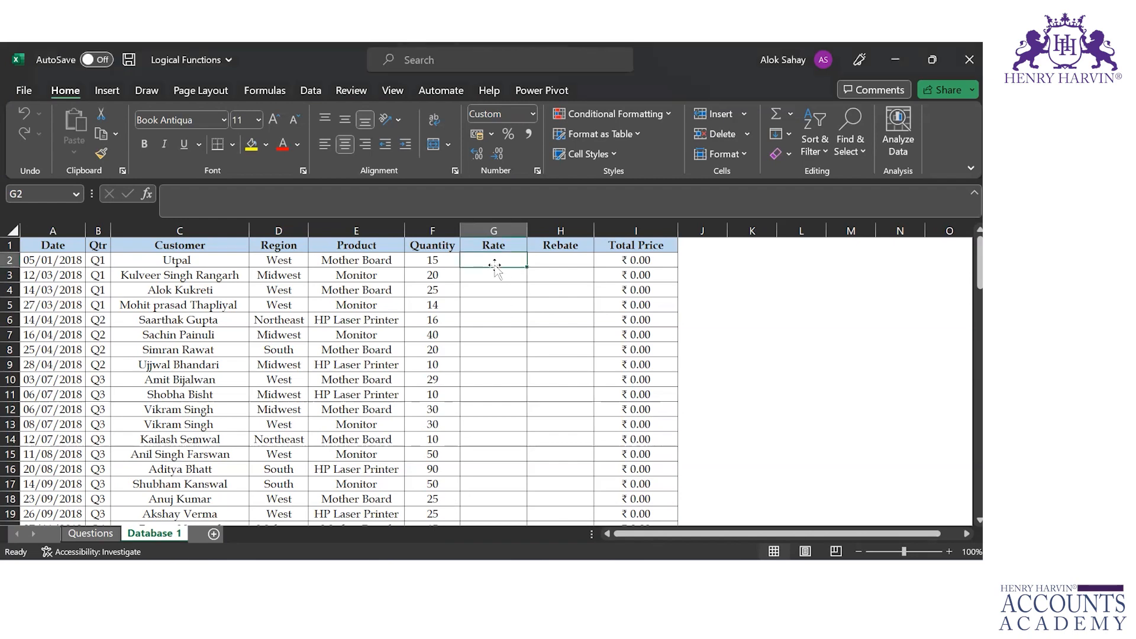
{"action": "left_click", "coordinate": [48, 249]}
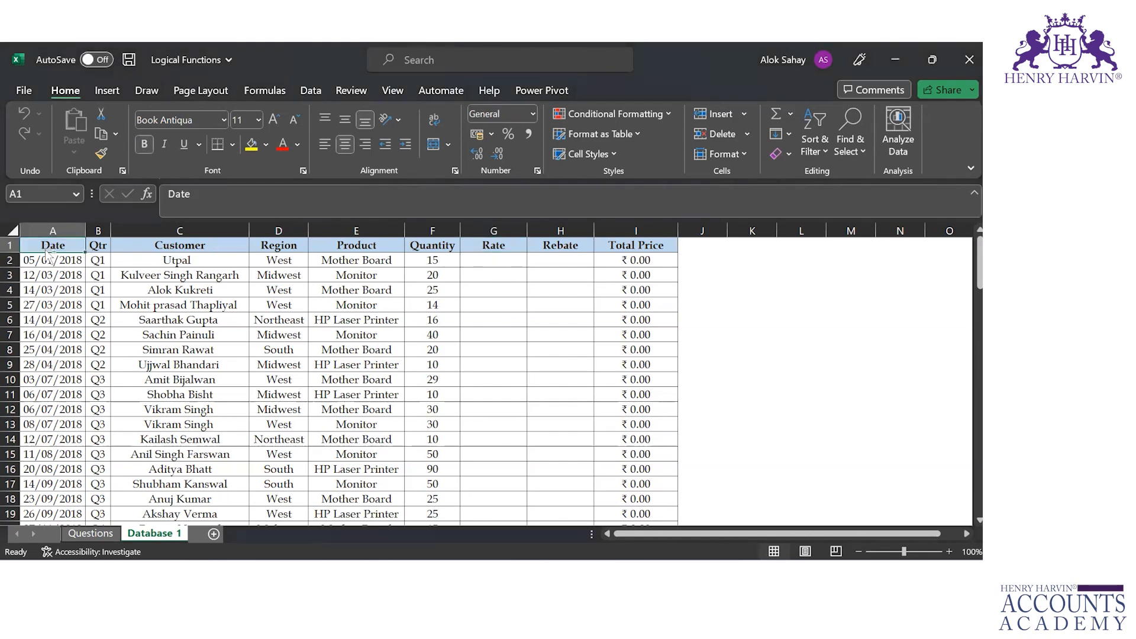
{"action": "key", "text": "ctrl+shift+Right"}
{"action": "key", "text": "ctrl+shift+Down"}
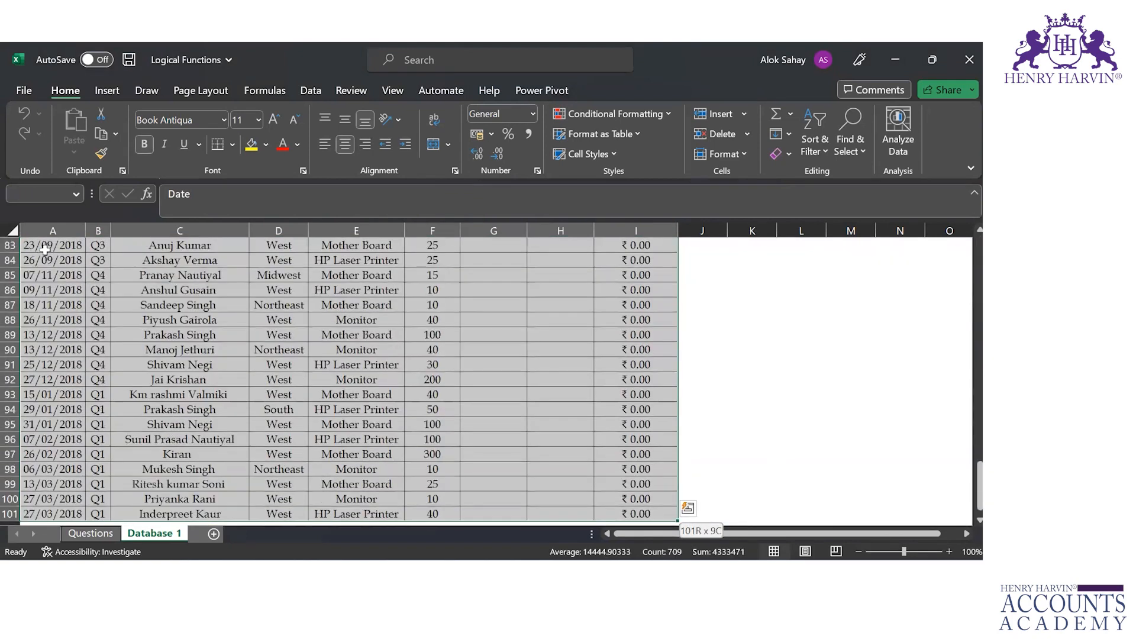
{"action": "key", "text": "alt"}
{"action": "key", "text": "a"}
{"action": "key", "text": "t"}
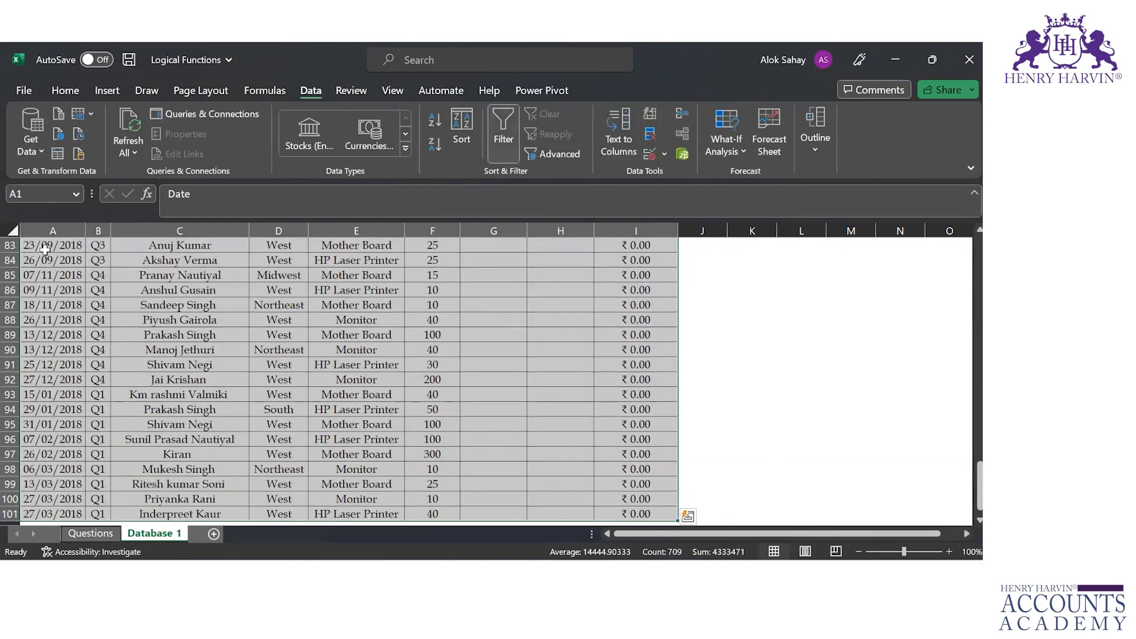
- Go back to the start of the sheet and select the first blank Rate cell, G2
{"action": "key", "text": "ctrl+Home"}
{"action": "key", "text": "Right"}
{"action": "key", "text": "Right"}
{"action": "key", "text": "Right"}
{"action": "key", "text": "Right"}
{"action": "key", "text": "Right"}
{"action": "key", "text": "Right"}
{"action": "key", "text": "Down"}
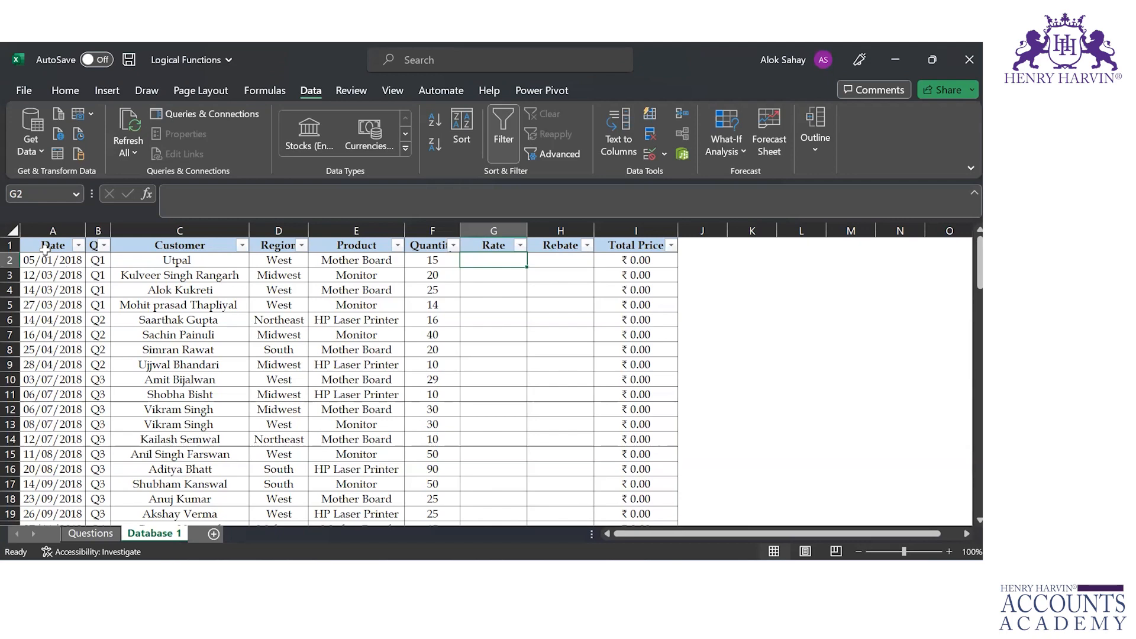
- Reselect the whole table from the Date header and switch its filters off and on again
{"action": "left_click", "coordinate": [46, 248]}
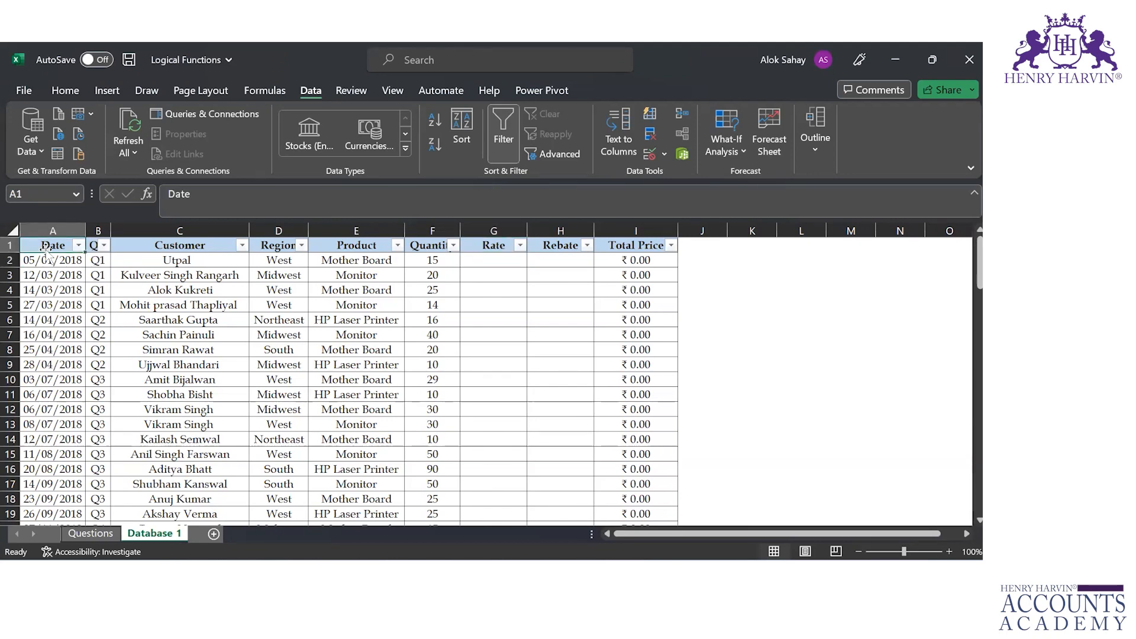
{"action": "key", "text": "ctrl+shift+End"}
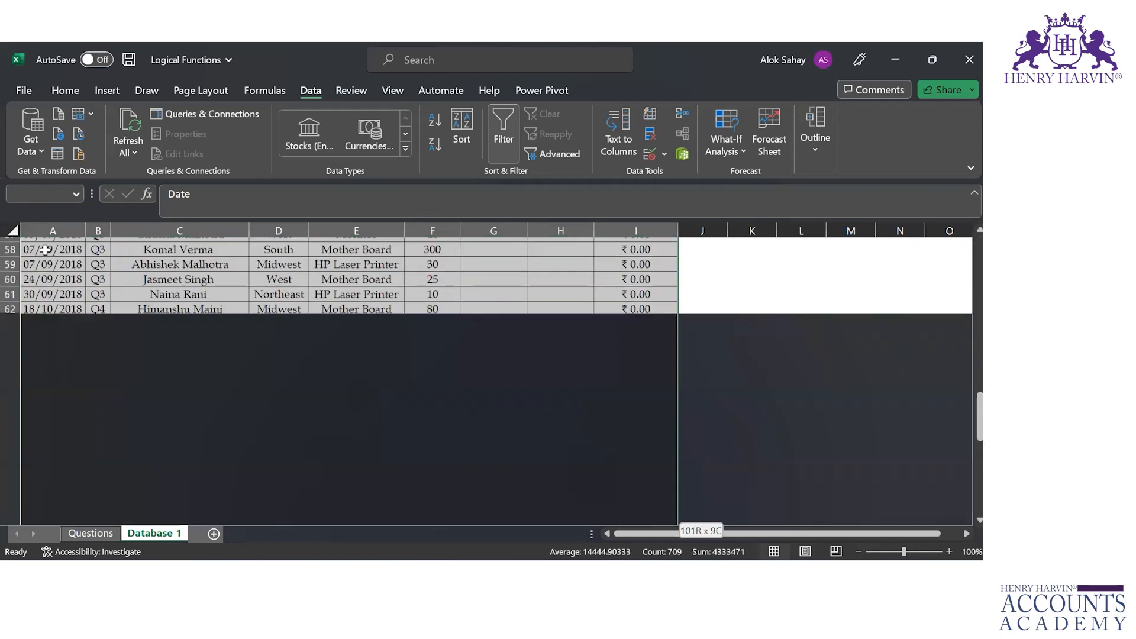
{"action": "key", "text": "alt+a"}
{"action": "key", "text": "t"}
{"action": "key", "text": "alt+a"}
{"action": "key", "text": "t"}
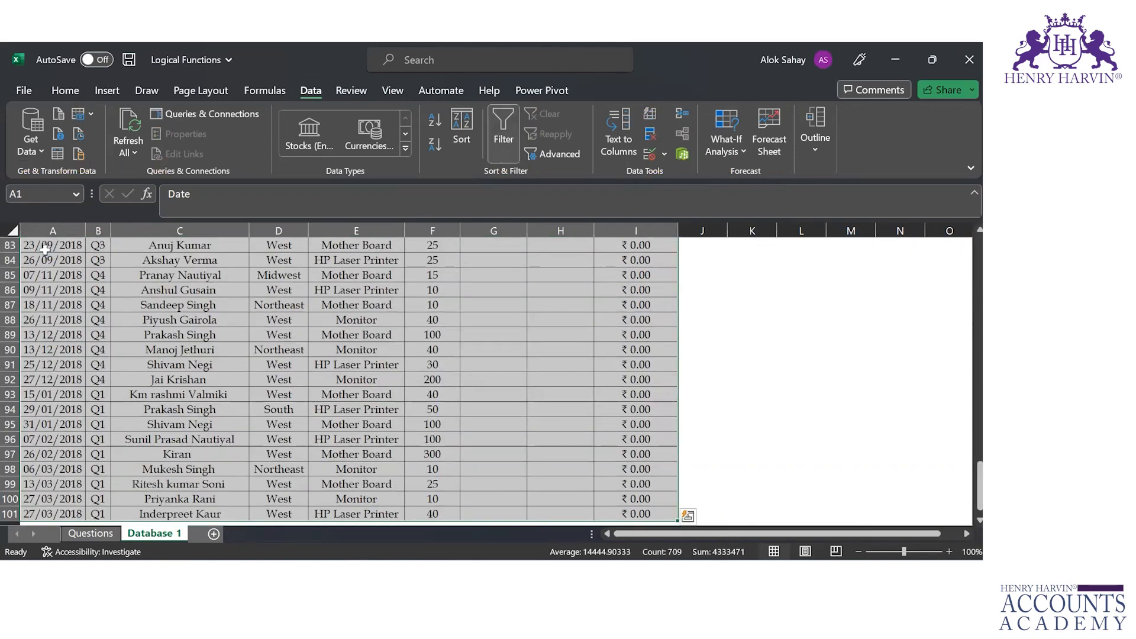
{"action": "key", "text": "ctrl+Home"}
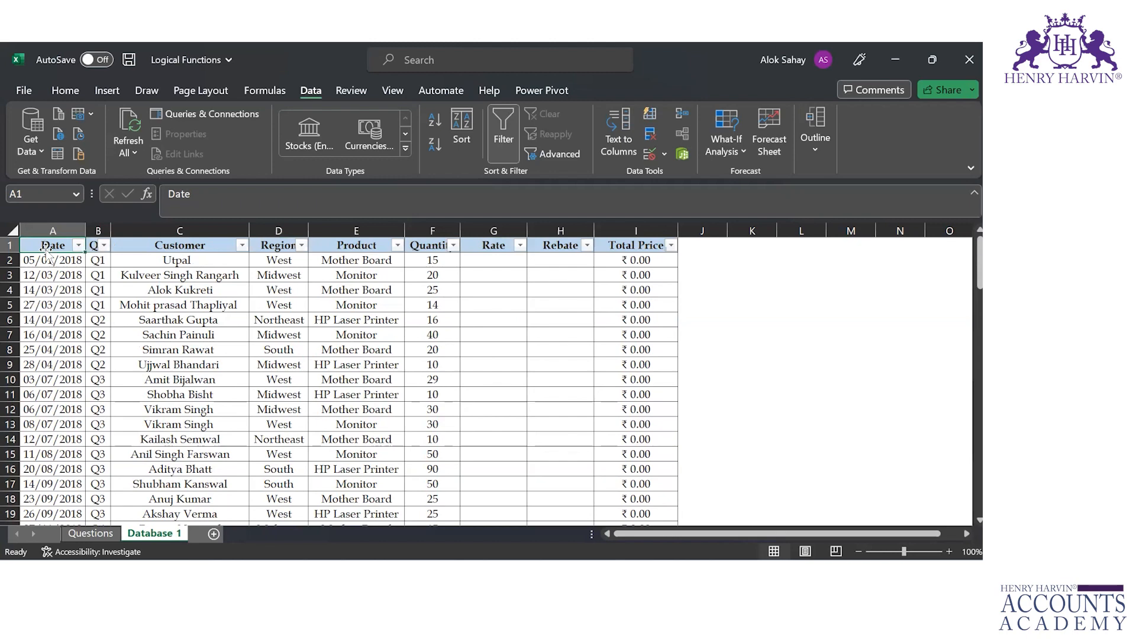
- Check the three product names in C11:C13 of the rate table on the Questions sheet
{"action": "key", "text": "Right"}
{"action": "key", "text": "Right"}
{"action": "key", "text": "Right"}
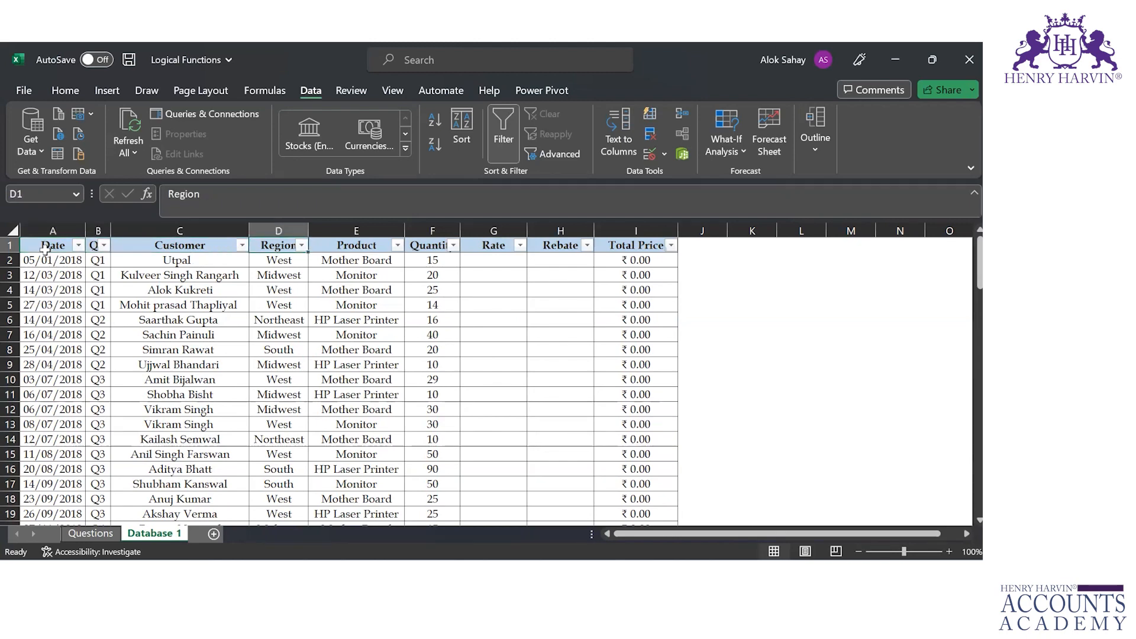
{"action": "key", "text": "ctrl+Page_Up"}
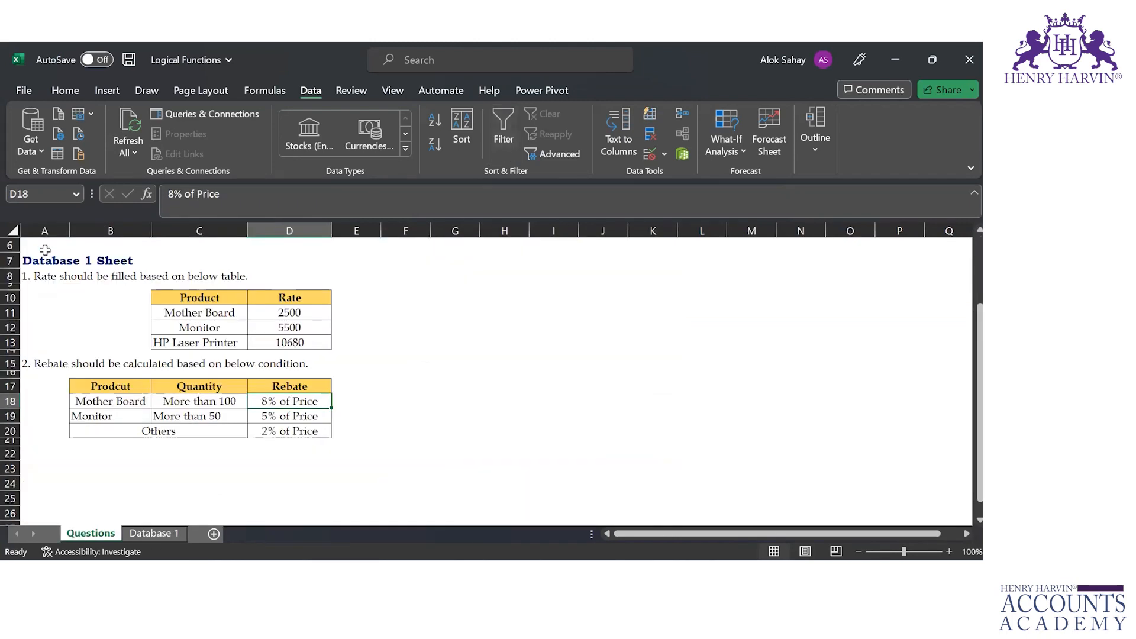
{"action": "left_click", "coordinate": [208, 313]}
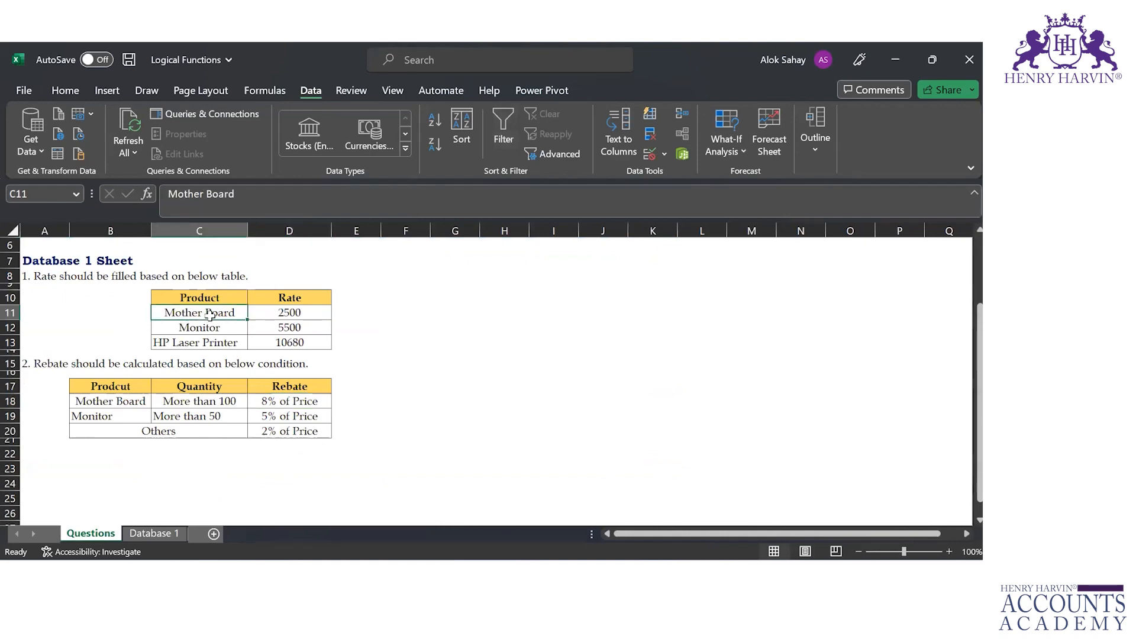
{"action": "key", "text": "shift+Down"}
{"action": "key", "text": "shift+Down"}
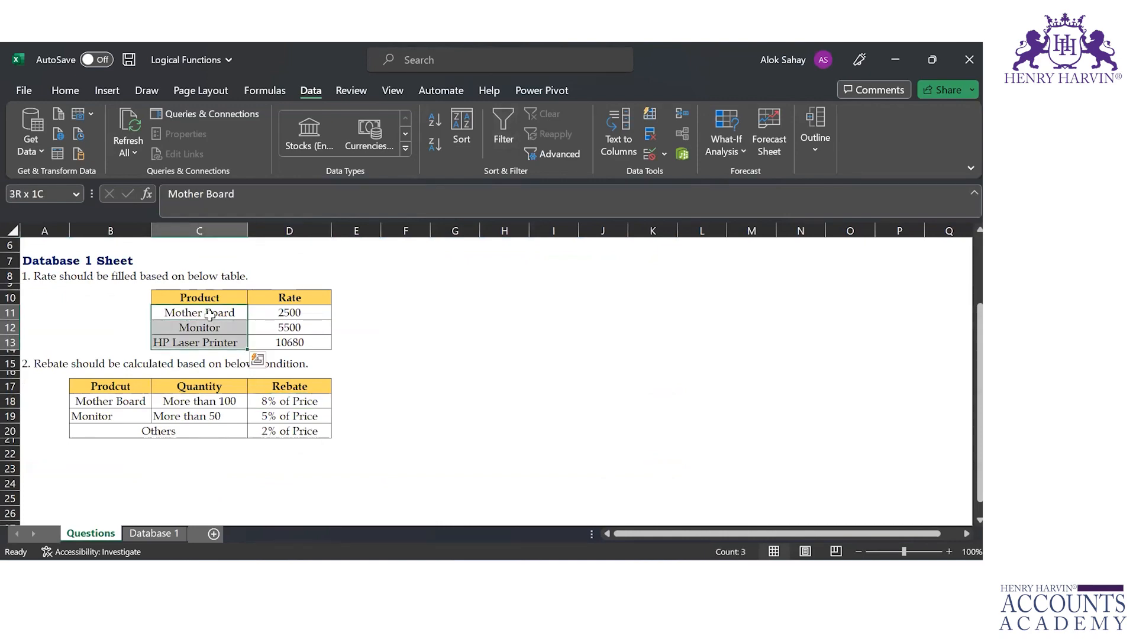
- Filter the Product column on the Database 1 sheet to show only HP Laser Printer
{"action": "key", "text": "ctrl+Page_Down"}
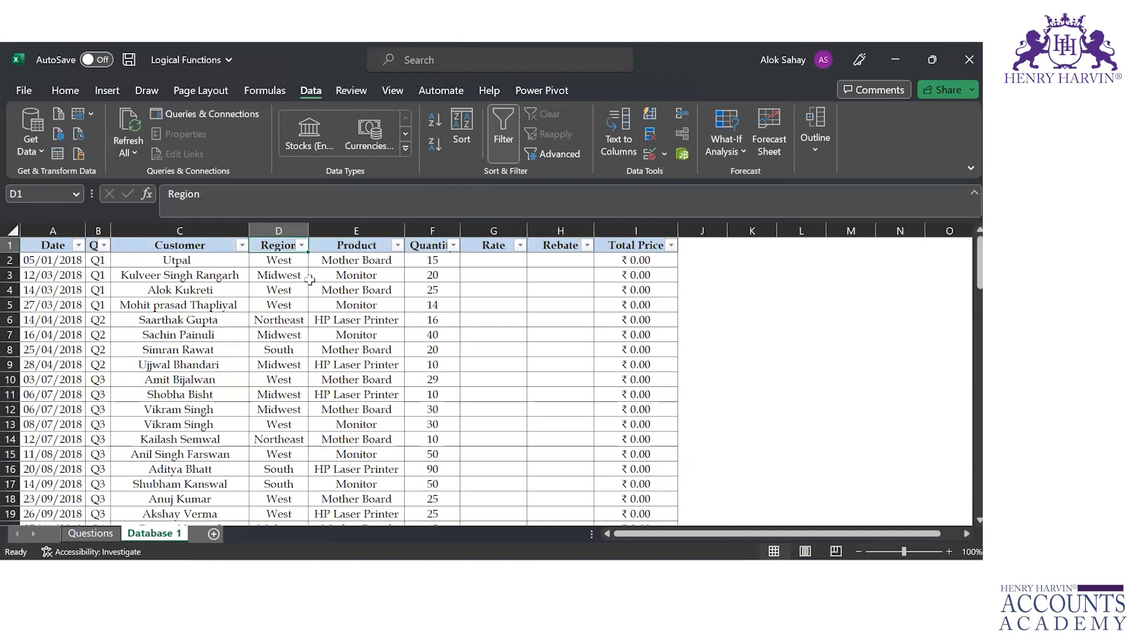
{"action": "left_click", "coordinate": [398, 246]}
{"action": "left_click", "coordinate": [226, 392]}
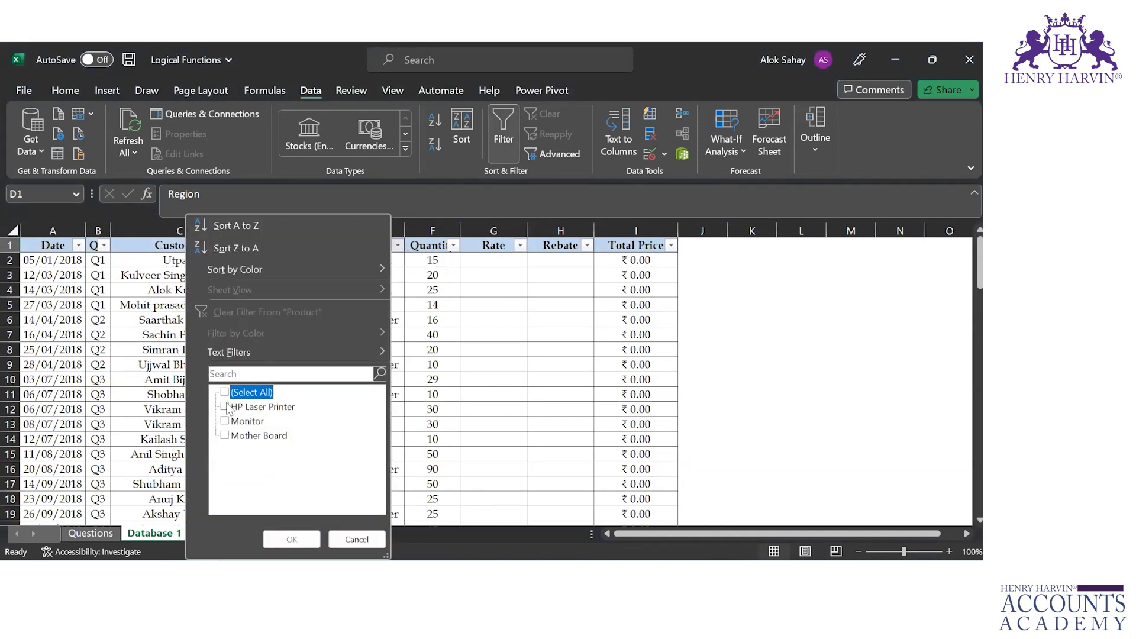
{"action": "left_click", "coordinate": [229, 409]}
{"action": "left_click", "coordinate": [225, 407]}
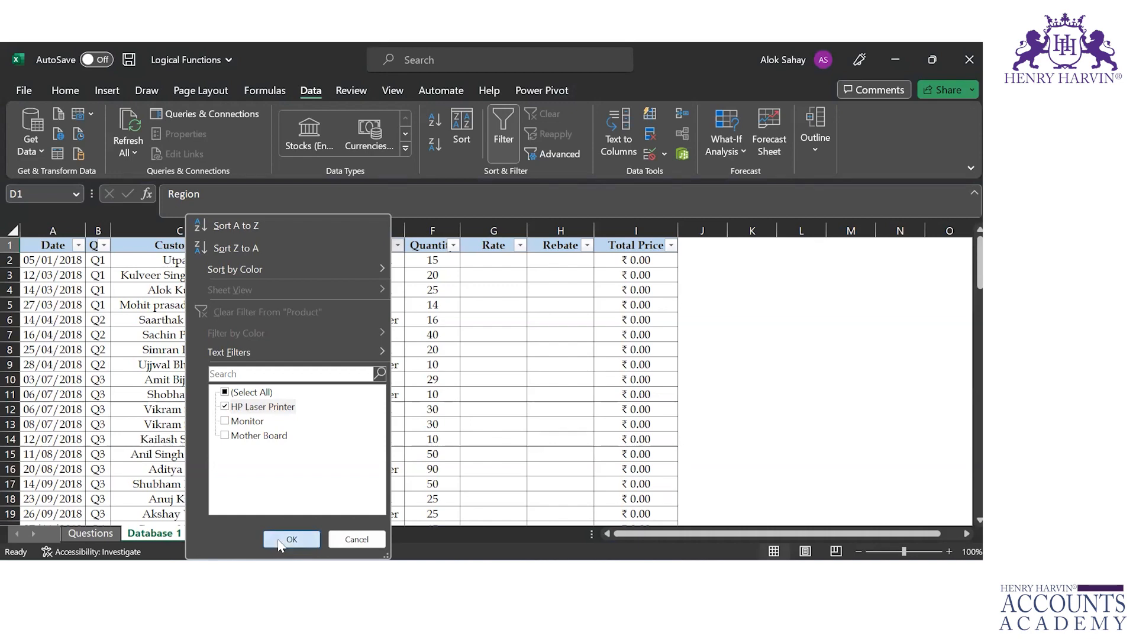
{"action": "left_click", "coordinate": [292, 539]}
- Copy the HP Laser Printer rate 10680 from D13 on the Questions sheet
{"action": "key", "text": "ctrl+Page_Up"}
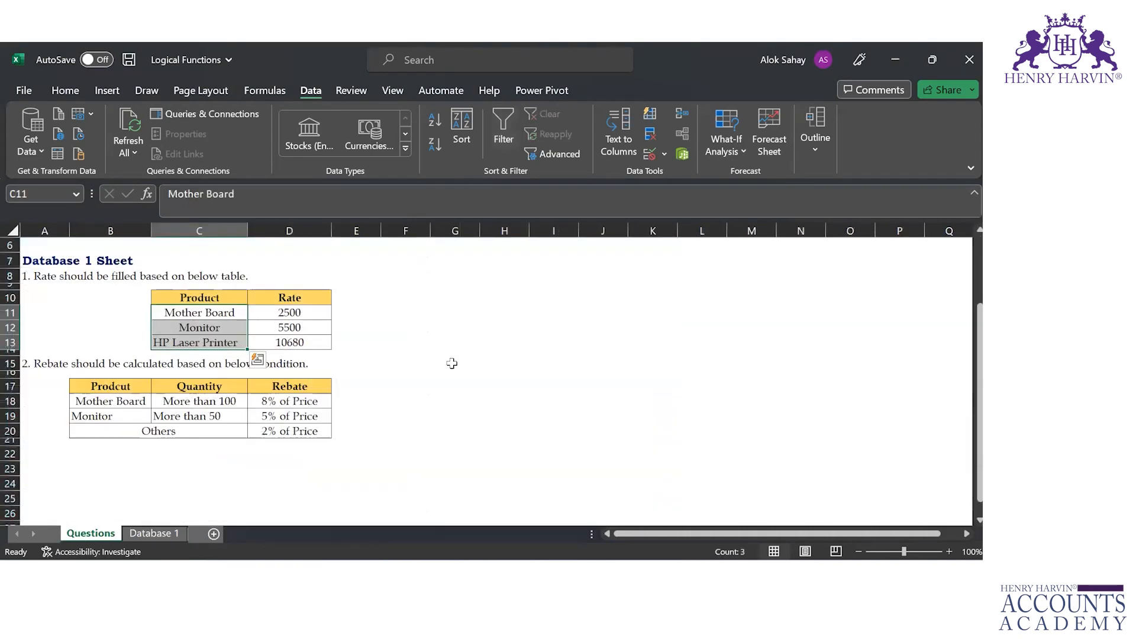
{"action": "key", "text": "Right"}
{"action": "key", "text": "Down"}
{"action": "key", "text": "Down"}
{"action": "key", "text": "ctrl+c"}
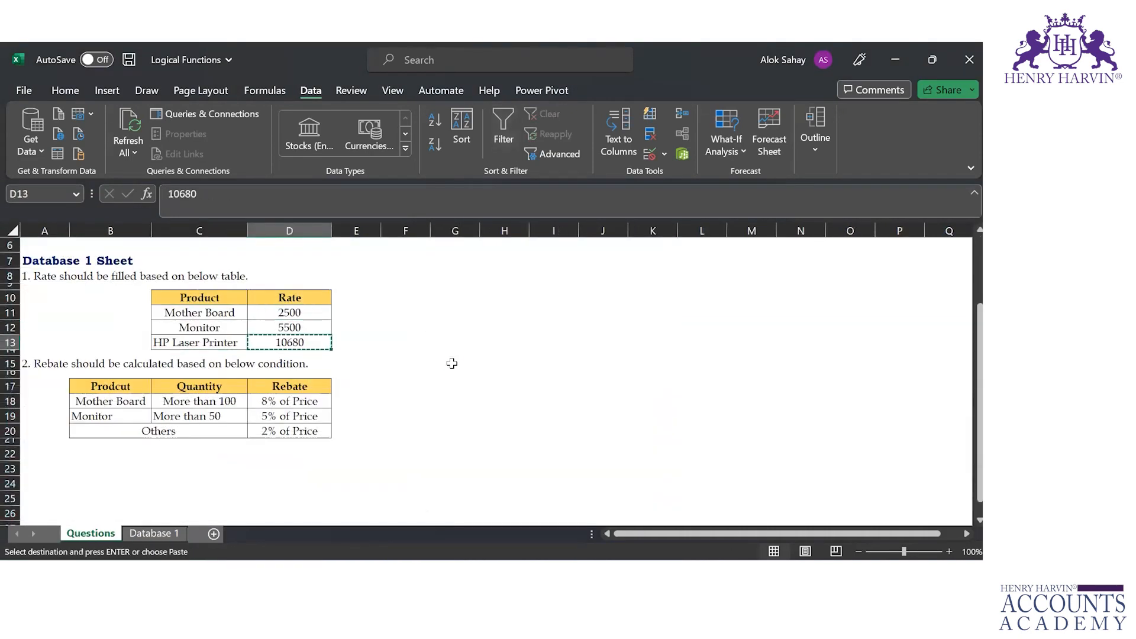
- Paste the copied rate 10680 into the Rate cells of all filtered HP Laser Printer rows on the Database 1 sheet
{"action": "key", "text": "ctrl+Page_Down"}
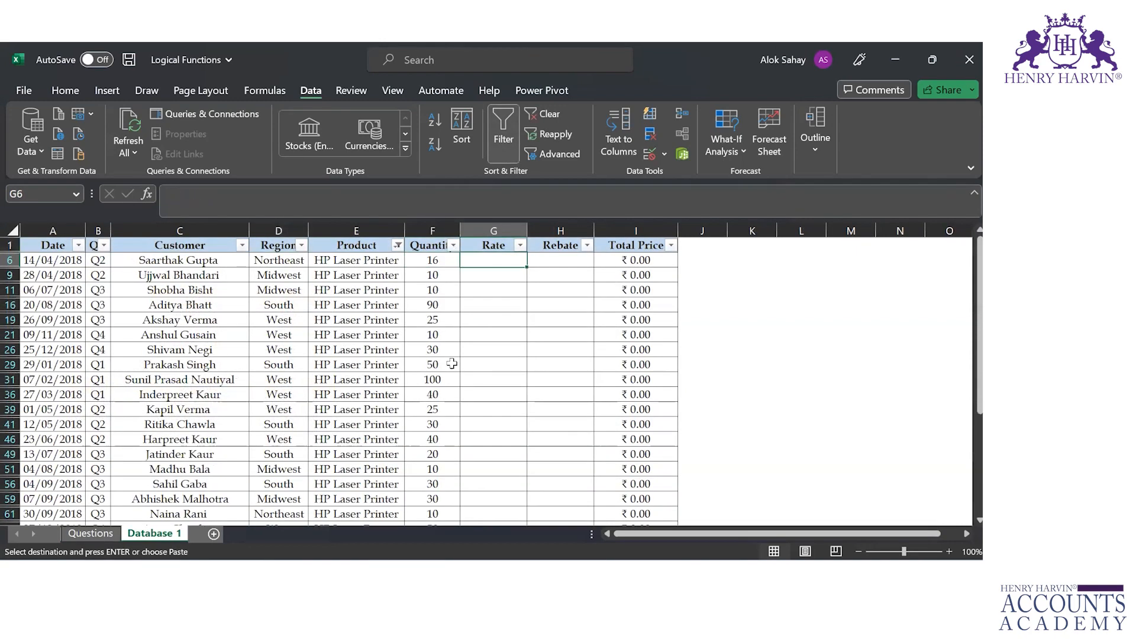
{"action": "key", "text": "shift+Down"}
{"action": "key", "text": "shift+Down"}
{"action": "key", "text": "shift+Down"}
{"action": "key", "text": "shift+Down"}
{"action": "key", "text": "shift+Down"}
{"action": "key", "text": "shift+Down"}
{"action": "key", "text": "shift+Down"}
{"action": "key", "text": "shift+Down"}
{"action": "key", "text": "shift+Down"}
{"action": "key", "text": "shift+Down"}
{"action": "key", "text": "shift+Down"}
{"action": "key", "text": "shift+Down"}
{"action": "key", "text": "shift+Down"}
{"action": "key", "text": "shift+Down"}
{"action": "key", "text": "shift+Down"}
{"action": "key", "text": "shift+Down"}
{"action": "key", "text": "shift+Down"}
{"action": "key", "text": "shift+Down"}
{"action": "key", "text": "shift+Down"}
{"action": "key", "text": "shift+Down"}
{"action": "key", "text": "shift+Up"}
{"action": "key", "text": "shift+Up"}
{"action": "key", "text": "shift+Up"}
{"action": "key", "text": "shift+Up"}
{"action": "key", "text": "shift+Up"}
{"action": "key", "text": "shift+Up"}
{"action": "key", "text": "ctrl+v"}
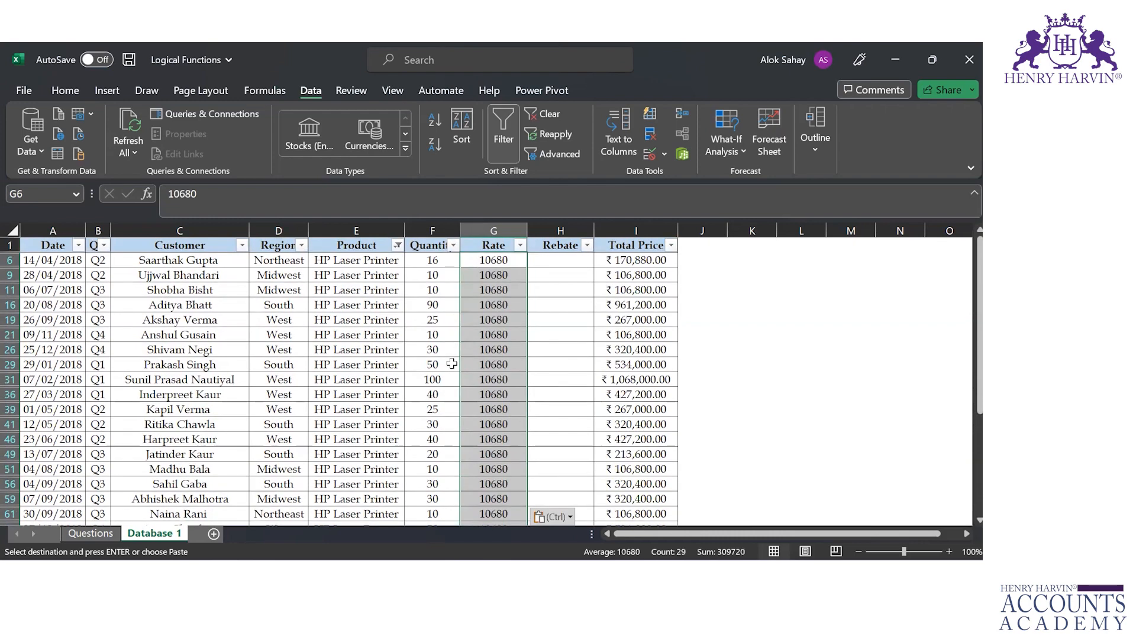
- Filter the Product column to show only Monitor and copy the Monitor rate 5500 from D12 on the Questions sheet
{"action": "left_click", "coordinate": [398, 245]}
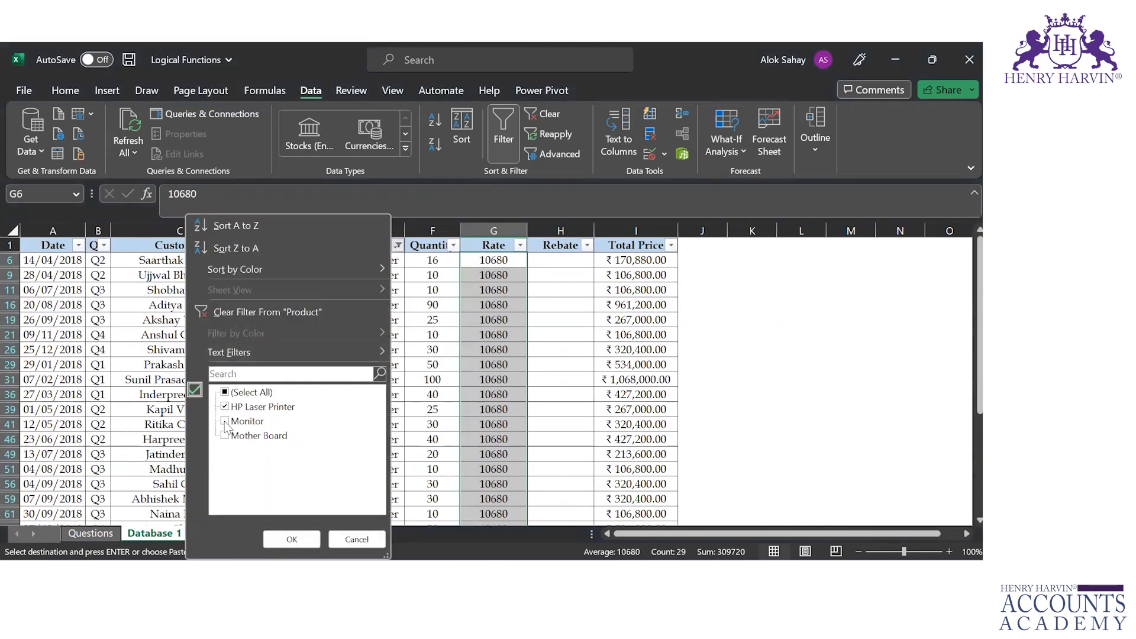
{"action": "left_click", "coordinate": [306, 538]}
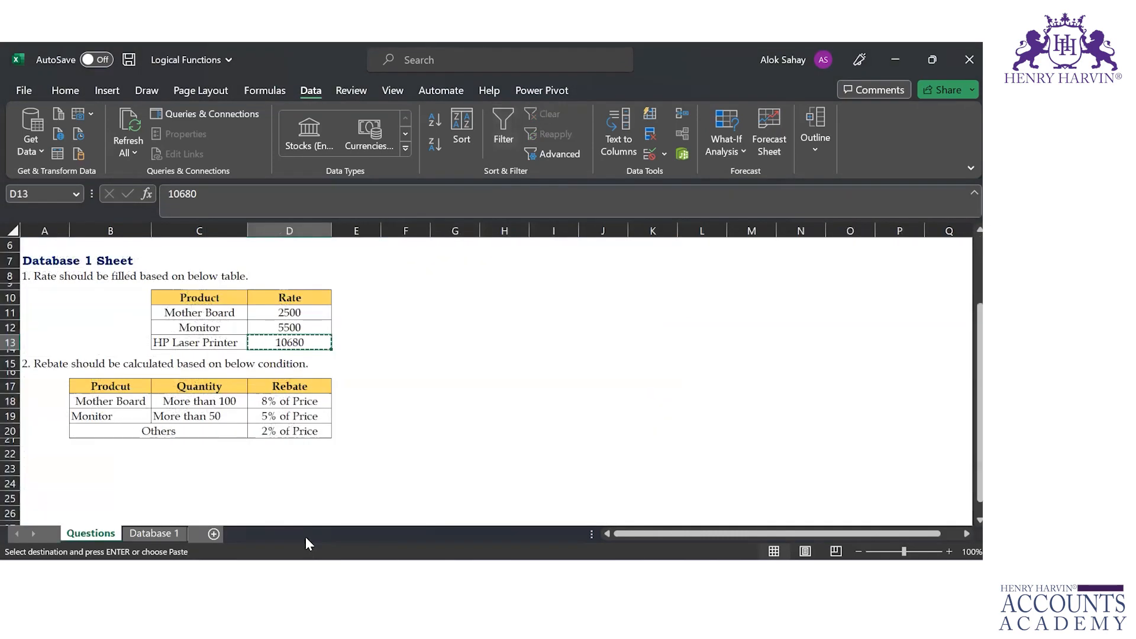
{"action": "key", "text": "ctrl+Page_Down"}
{"action": "key", "text": "ctrl+Page_Up"}
{"action": "key", "text": "Up"}
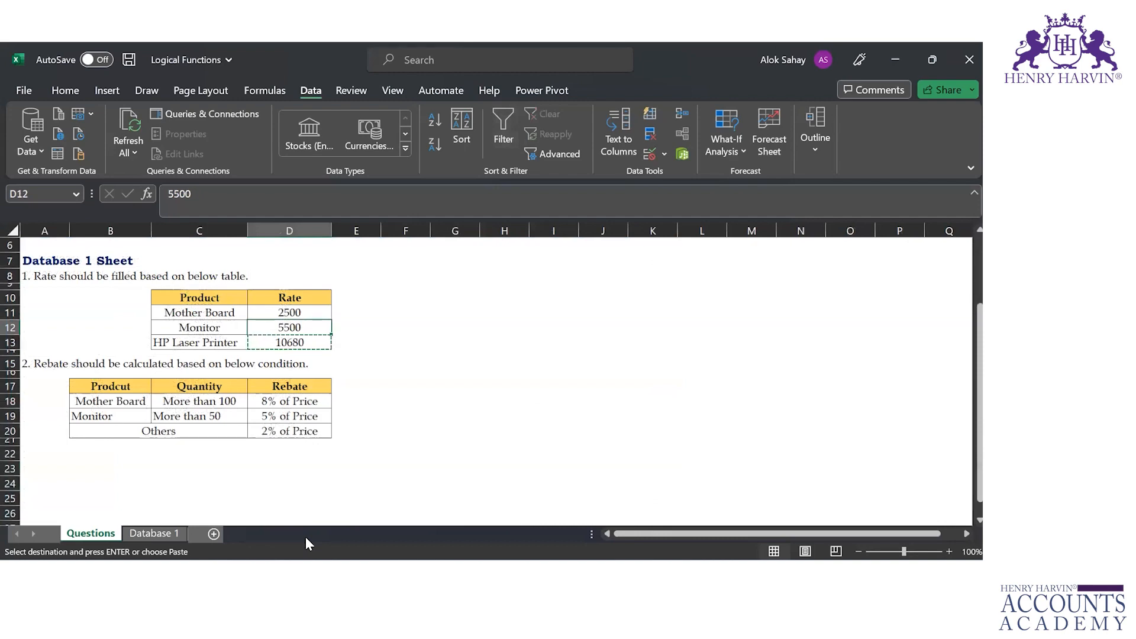
{"action": "key", "text": "ctrl+c"}
- Paste the rate 2500 into the Rate cells of all filtered Mother Board rows on the Database 1 sheet
{"action": "key", "text": "ctrl+Page_Down"}
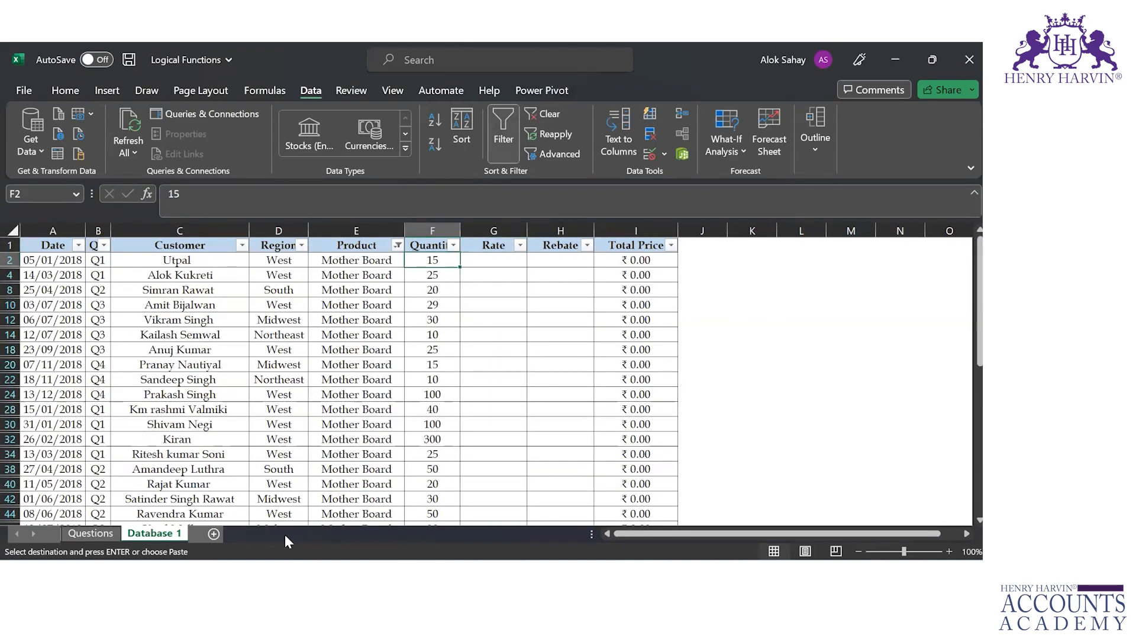
{"action": "key", "text": "ctrl+Down"}
{"action": "key", "text": "Right"}
{"action": "key", "text": "ctrl+shift+Up"}
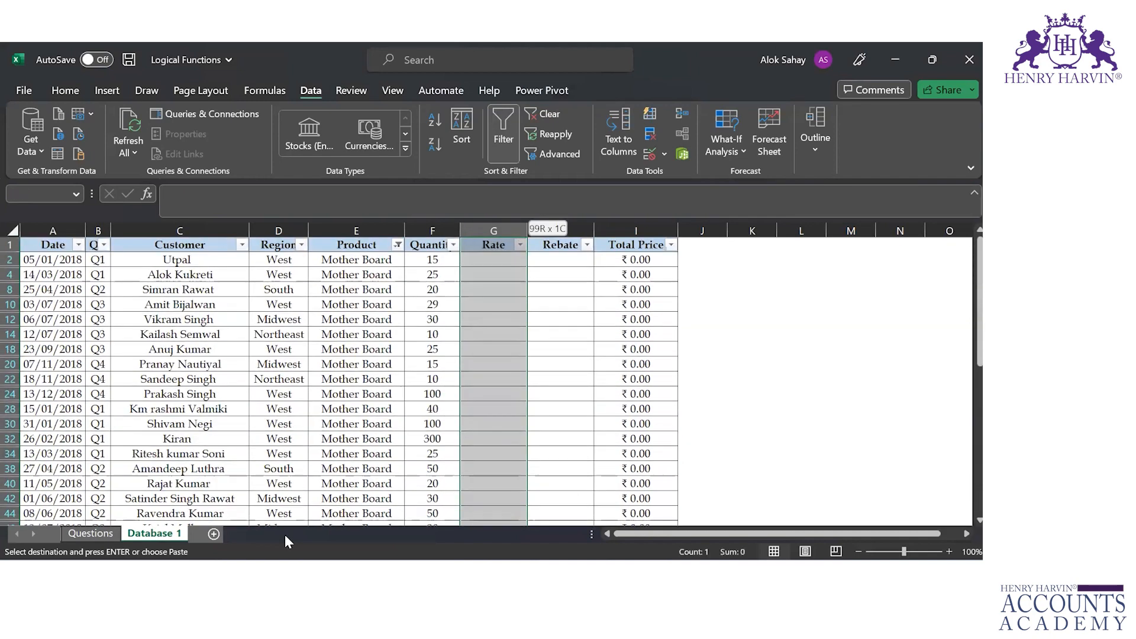
{"action": "key", "text": "ctrl+v"}
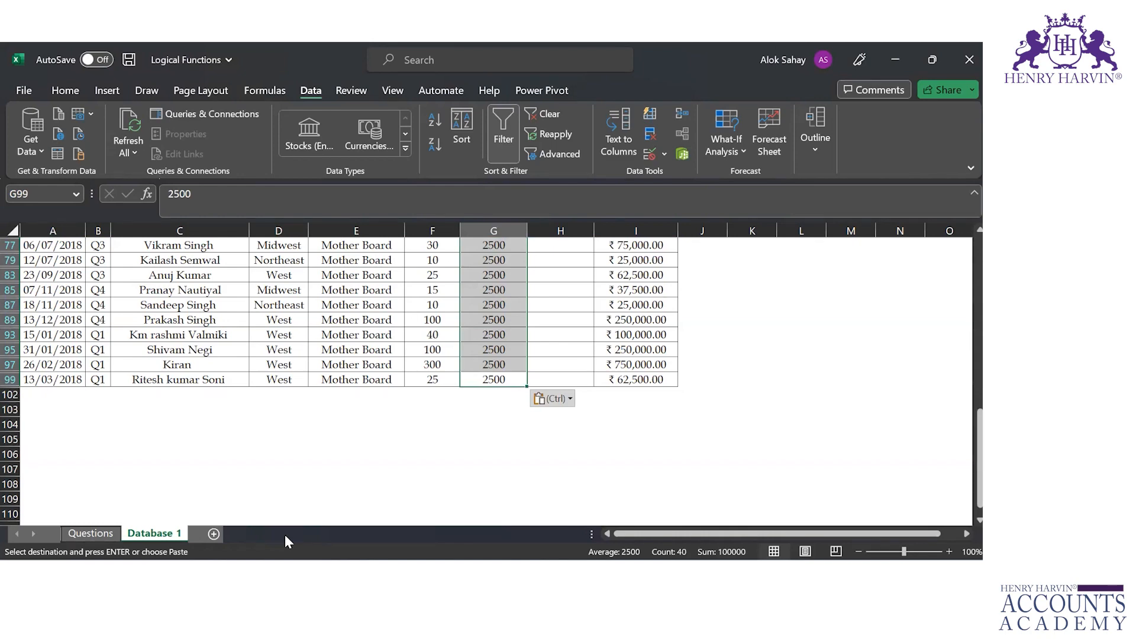
- Go back up the Rate column to G2 and show the rows of all products again
{"action": "key", "text": "Up"}
{"action": "key", "text": "Up"}
{"action": "key", "text": "Up"}
{"action": "key", "text": "Up"}
{"action": "key", "text": "Up"}
{"action": "key", "text": "Up"}
{"action": "key", "text": "Up"}
{"action": "key", "text": "Up"}
{"action": "key", "text": "Up"}
{"action": "key", "text": "Up"}
{"action": "key", "text": "Up"}
{"action": "key", "text": "Up"}
{"action": "key", "text": "Up"}
{"action": "key", "text": "Up"}
{"action": "key", "text": "Up"}
{"action": "key", "text": "Up"}
{"action": "key", "text": "Up"}
{"action": "key", "text": "Up"}
{"action": "key", "text": "Up"}
{"action": "key", "text": "Up"}
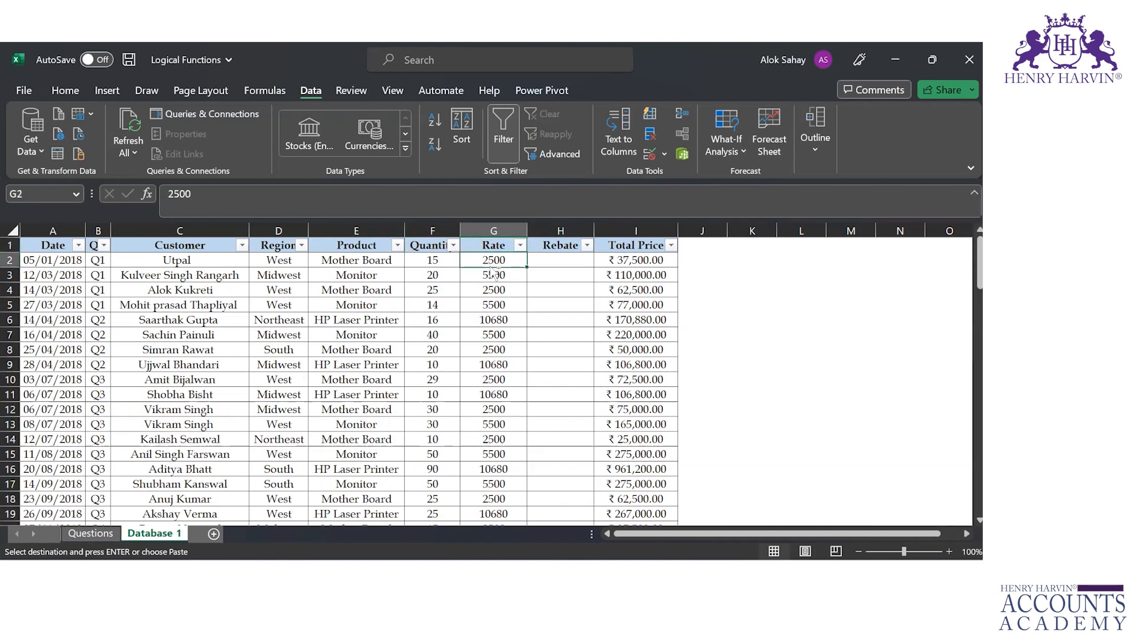
- Delete all the rates from G2 down and return to the first Rate cell
{"action": "key", "text": "ctrl+shift+Down"}
{"action": "key", "text": "Delete"}
{"action": "key", "text": "ctrl+Up"}
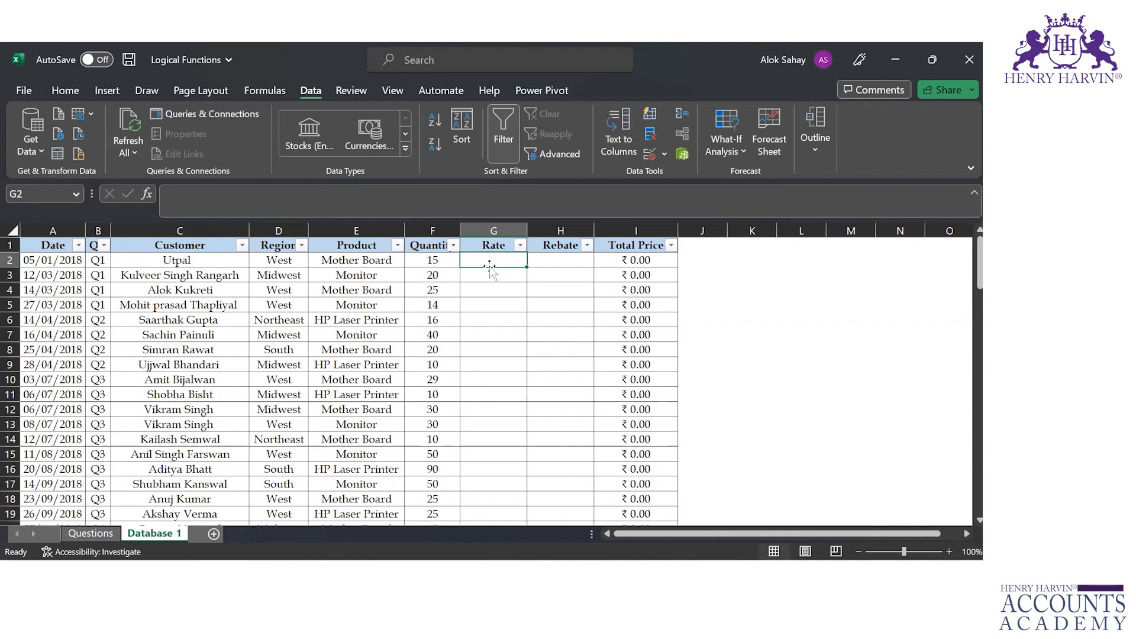
- Check each product in C11:C13 against its rate in D11:D13 on the Questions sheet
{"action": "key", "text": "ctrl+Page_Up"}
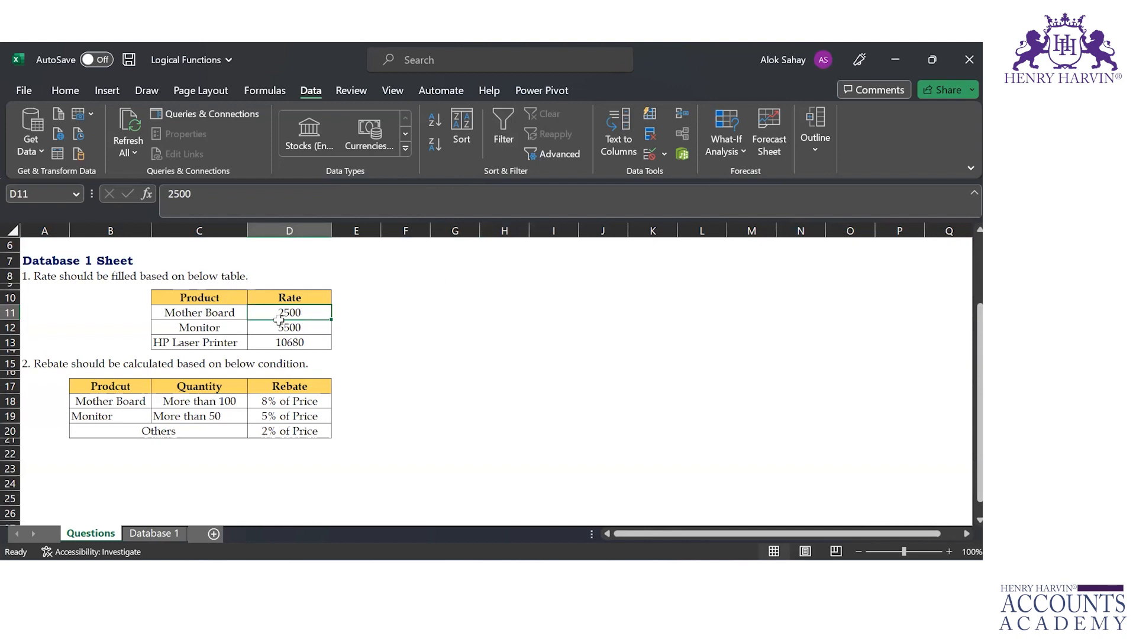
{"action": "left_click", "coordinate": [216, 313]}
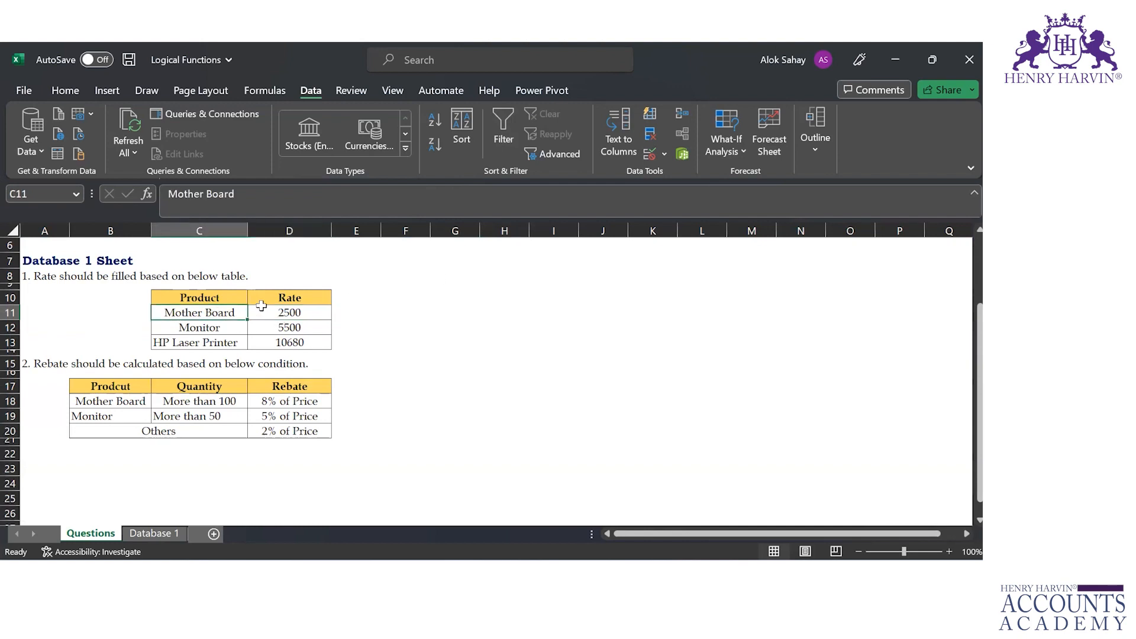
{"action": "left_click", "coordinate": [284, 309]}
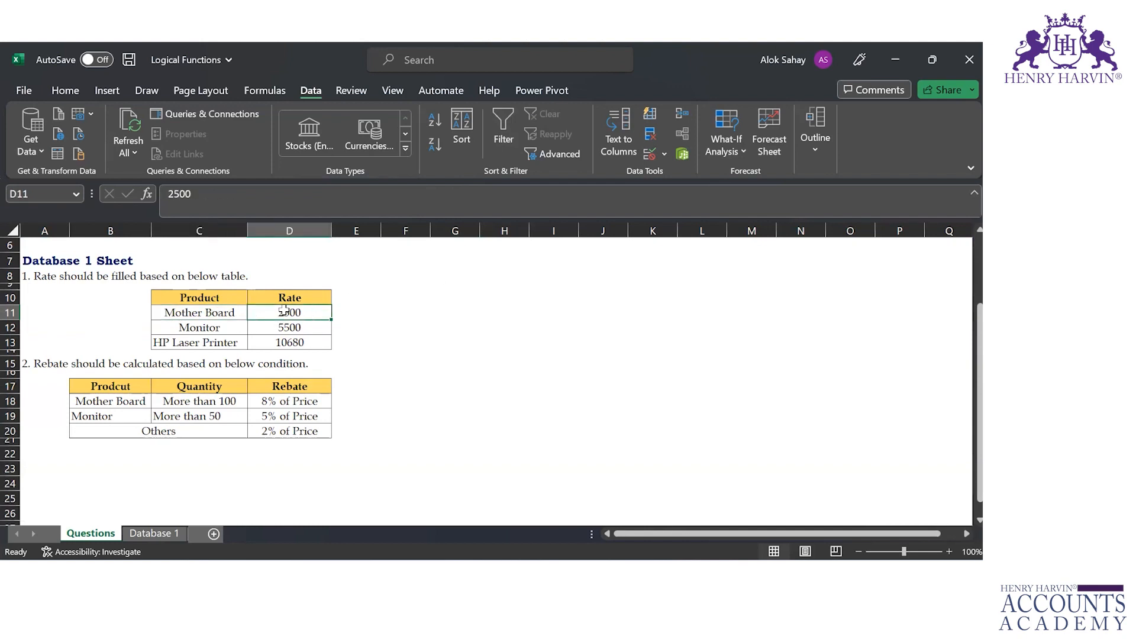
{"action": "left_click", "coordinate": [205, 325]}
{"action": "left_click", "coordinate": [273, 327]}
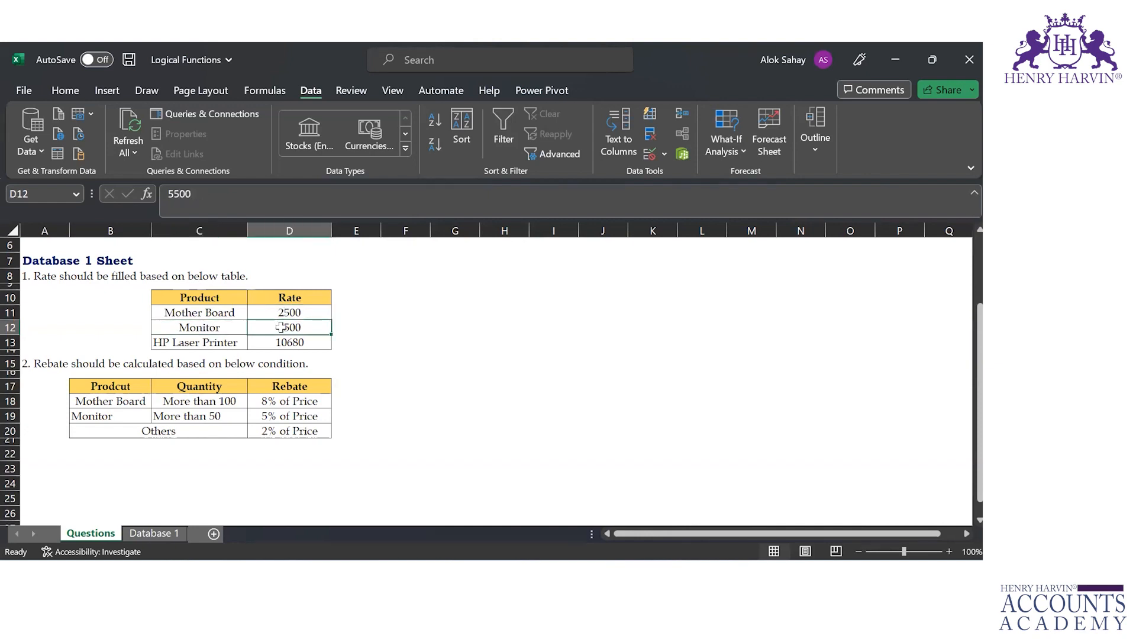
{"action": "left_click", "coordinate": [207, 343]}
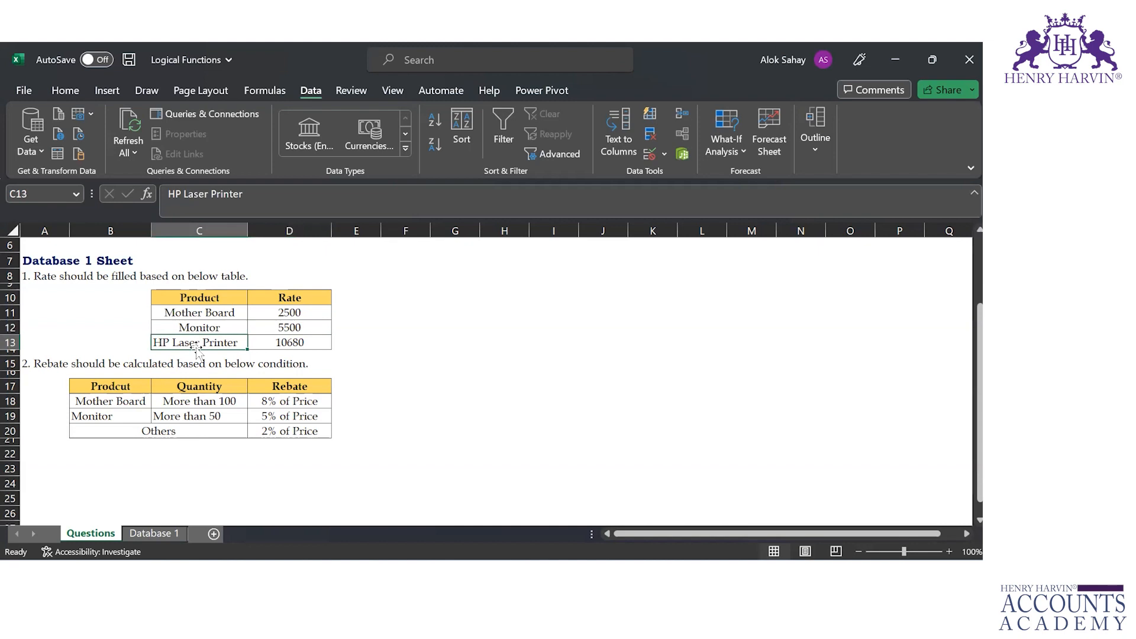
{"action": "left_click", "coordinate": [276, 346]}
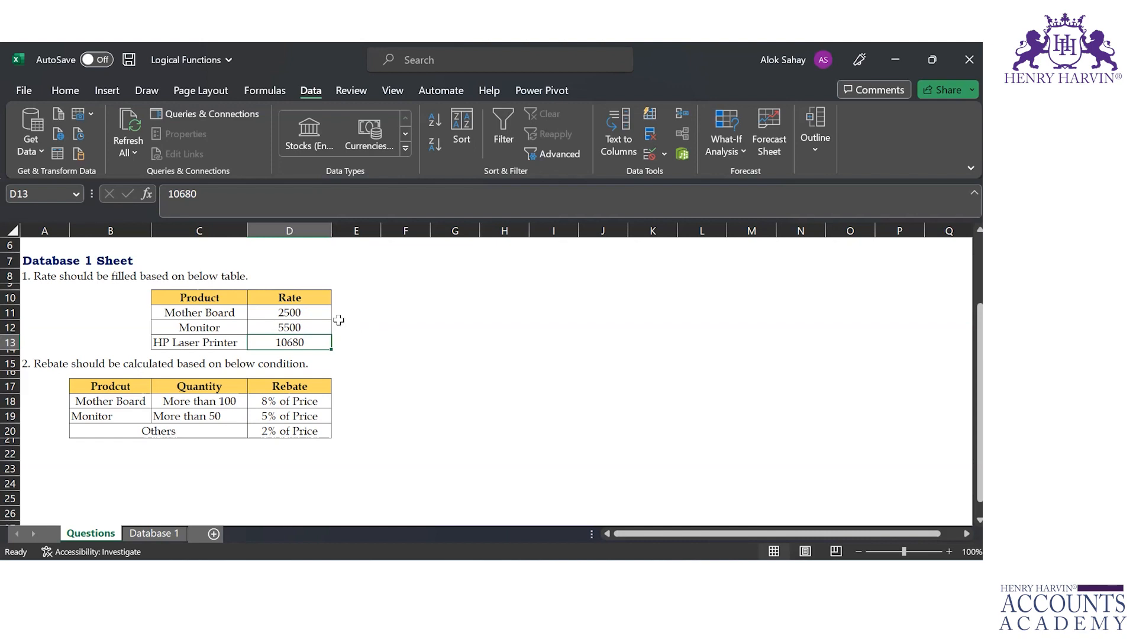
- Select the three rates in D11:D13, enter 3-1 in F11 beside the table, and clear that cell again
{"action": "left_click", "coordinate": [306, 312]}
{"action": "key", "text": "shift+Down"}
{"action": "key", "text": "shift+Down"}
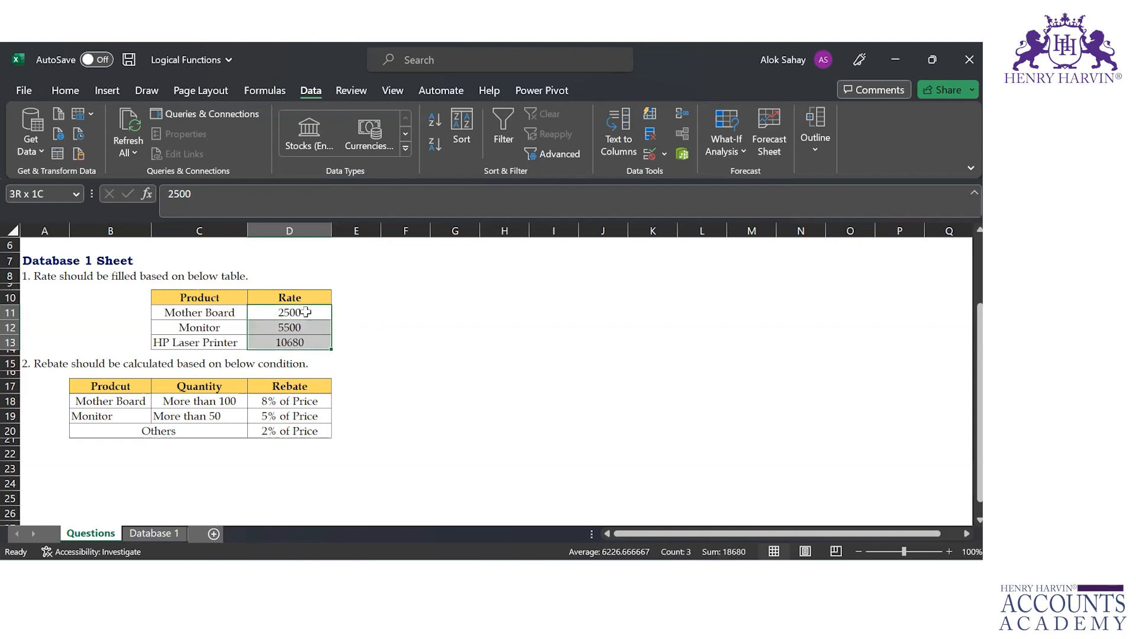
{"action": "key", "text": "Right"}
{"action": "key", "text": "Right"}
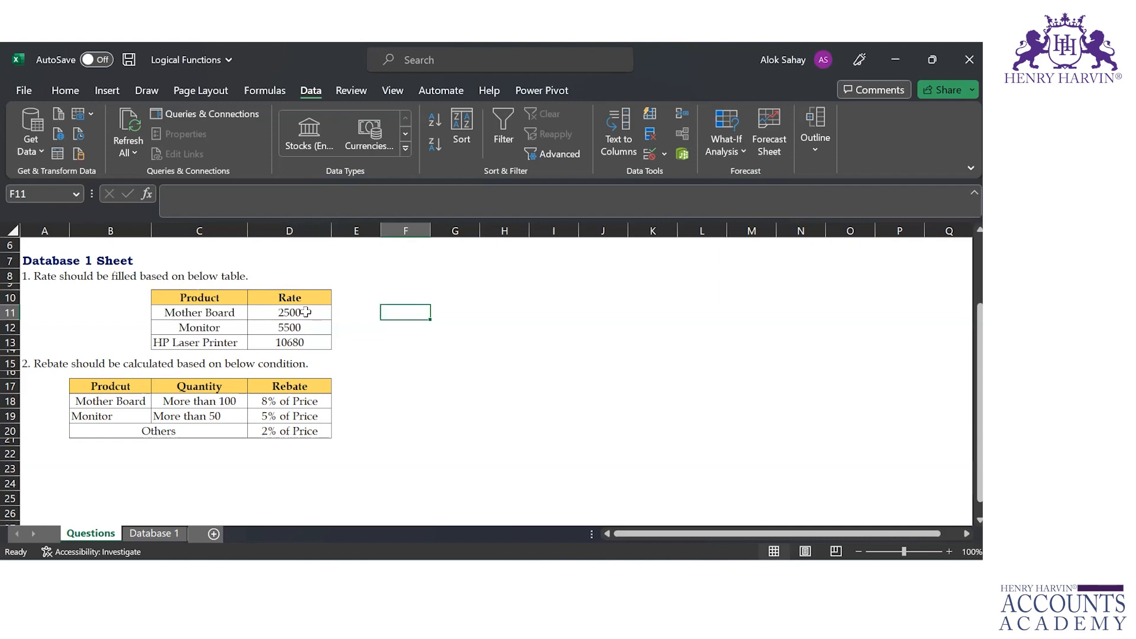
{"action": "type", "text": "3-1"}
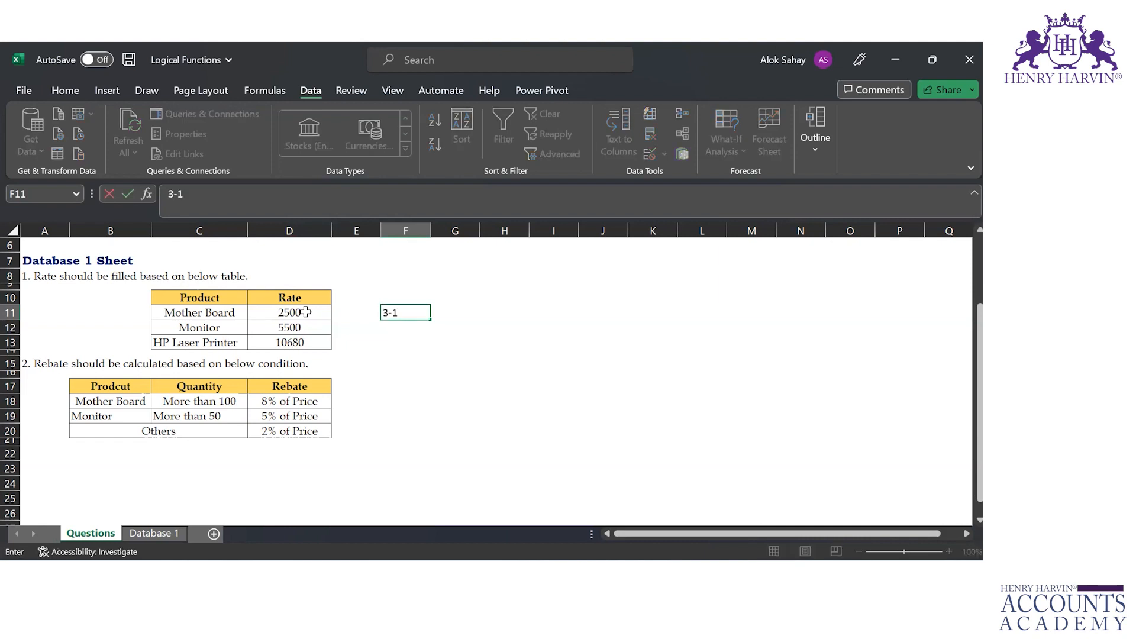
{"action": "key", "text": "Return"}
{"action": "key", "text": "Up"}
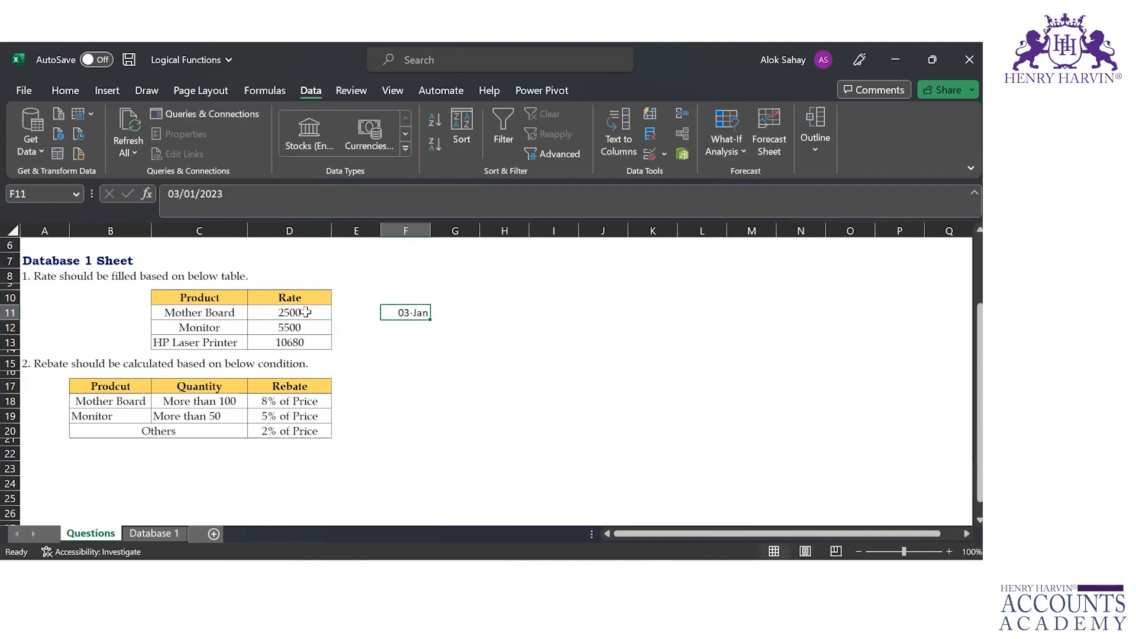
{"action": "key", "text": "Delete"}
- Review the three rates in D11:D13 once more and move to the empty cell F11
{"action": "left_click", "coordinate": [305, 312]}
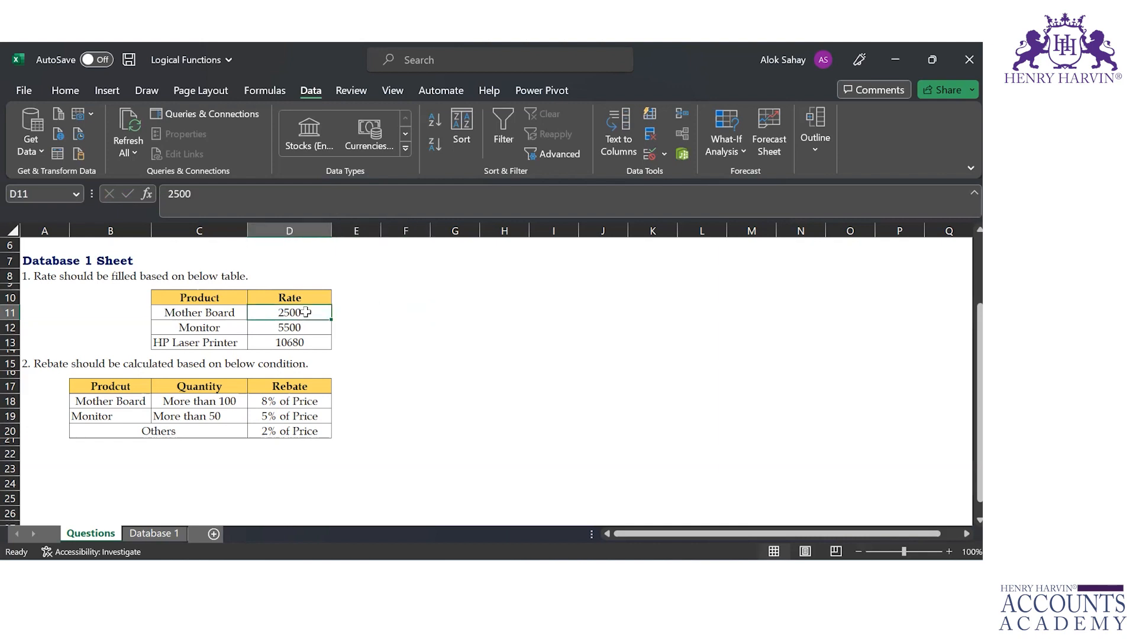
{"action": "key", "text": "shift+Down"}
{"action": "key", "text": "shift+Down"}
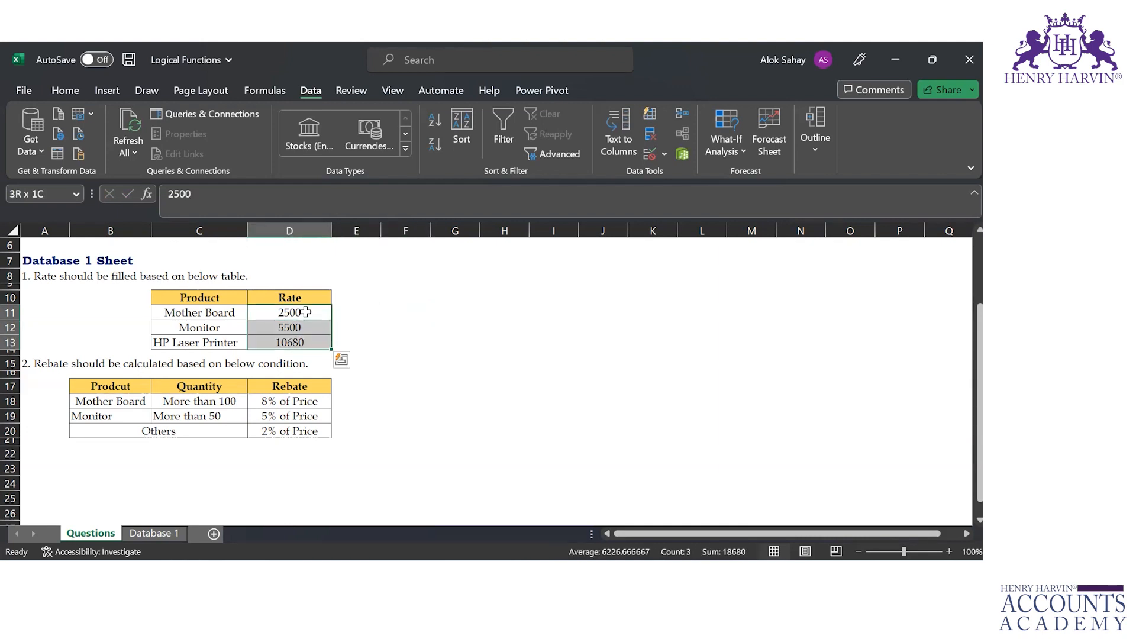
{"action": "key", "text": "Right"}
{"action": "key", "text": "Right"}
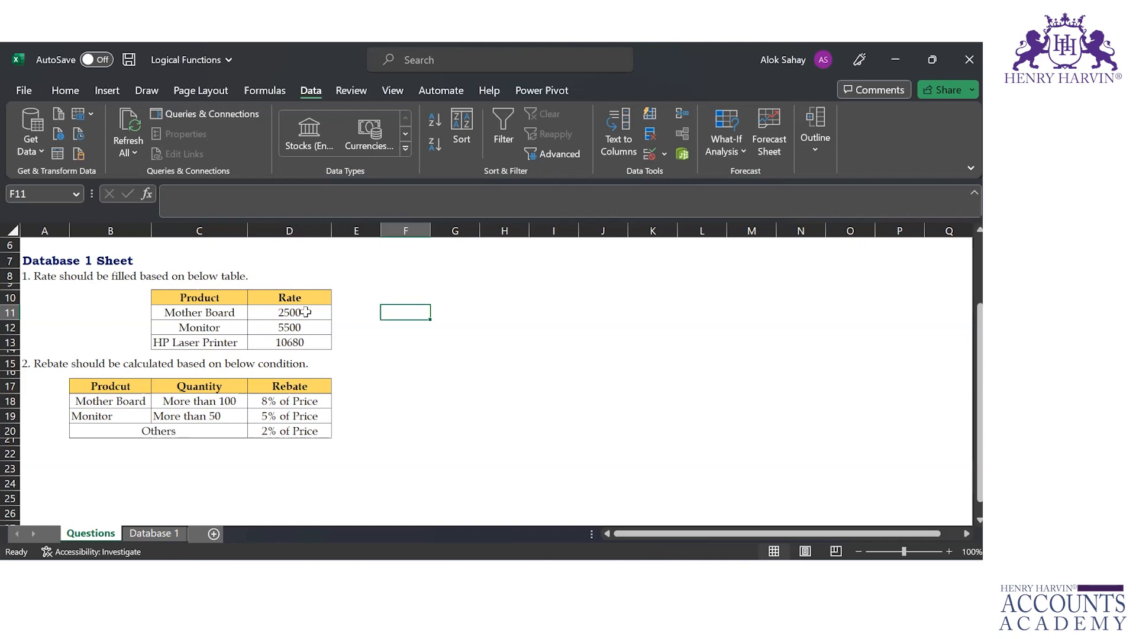
- Start an IF formula in G2 on the Database 1 sheet that tests E2=$E$2
{"action": "key", "text": "ctrl+Page_Down"}
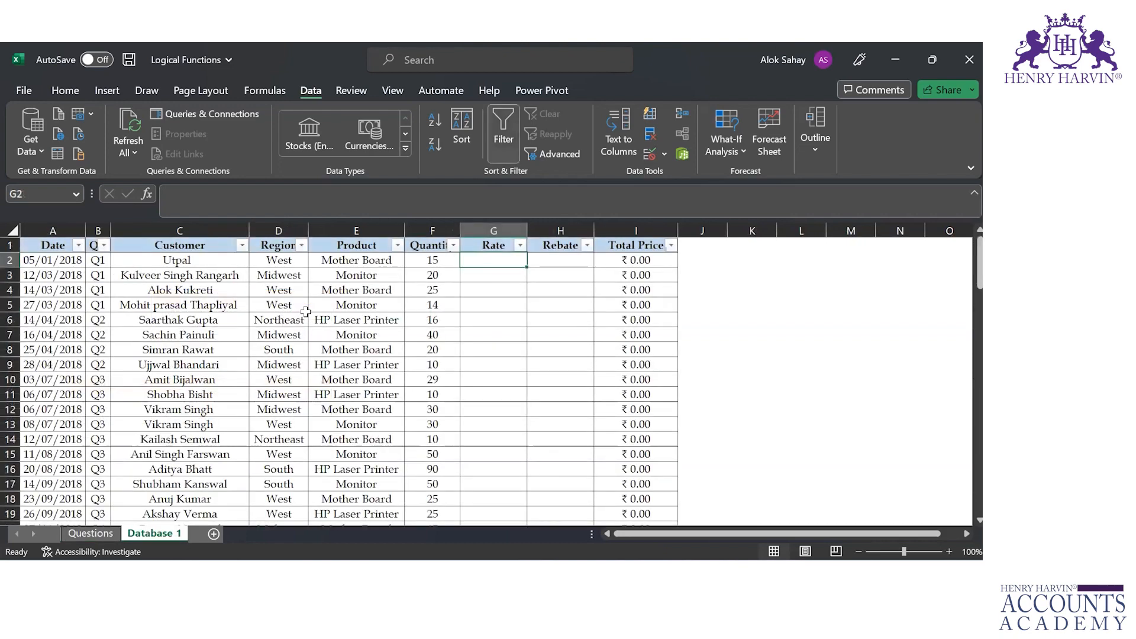
{"action": "type", "text": "=if"}
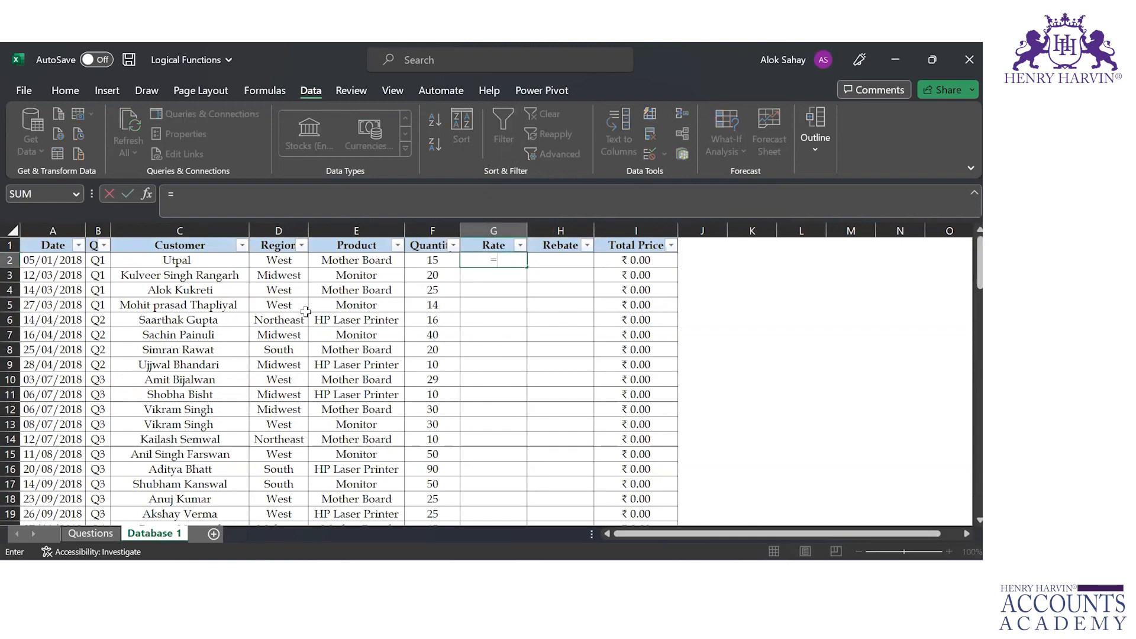
{"action": "key", "text": "Tab"}
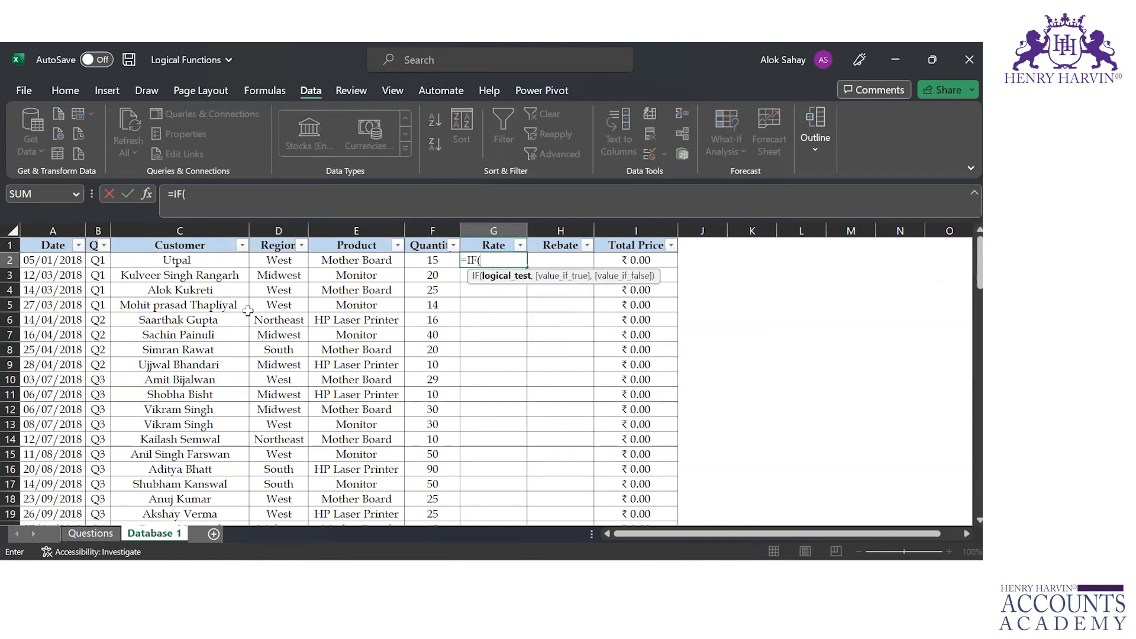
{"action": "left_click", "coordinate": [346, 261]}
{"action": "type", "text": "="}
{"action": "left_click", "coordinate": [346, 260]}
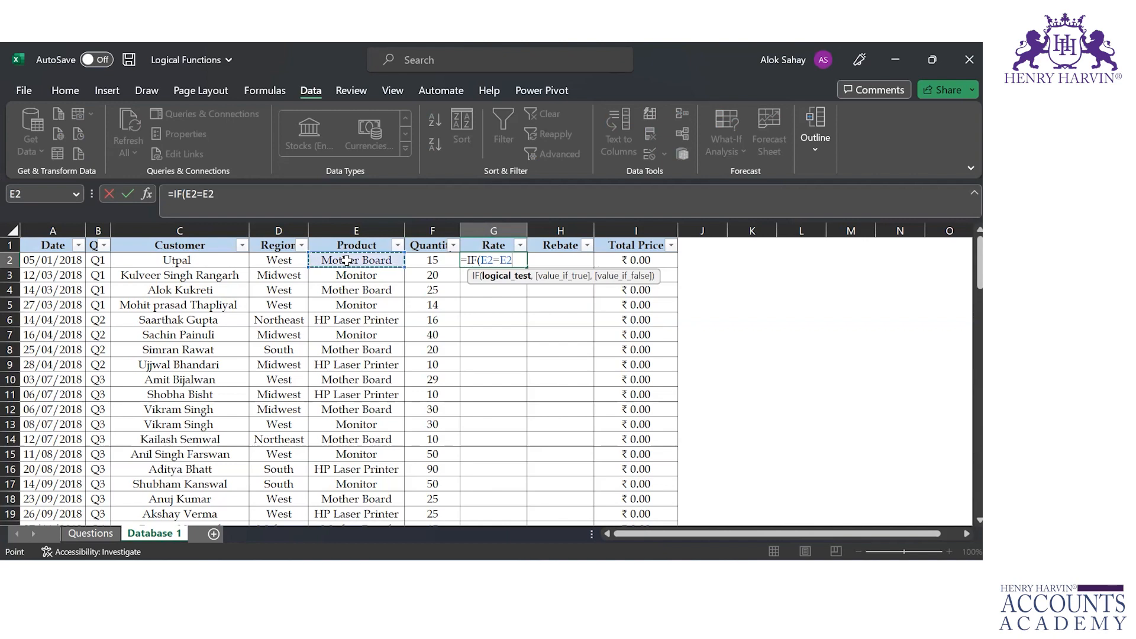
{"action": "key", "text": "F4"}
{"action": "type", "text": ","}
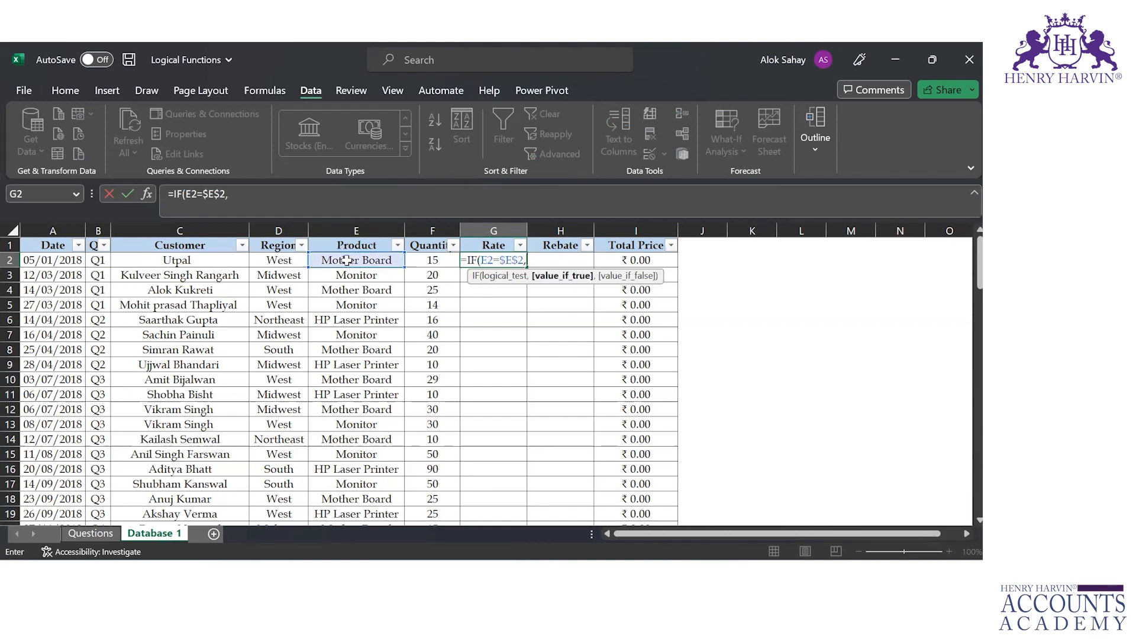
- Use the Mother Board rate Questions!$D$11 as an absolute reference for the formula's value if true
{"action": "left_click", "coordinate": [90, 533]}
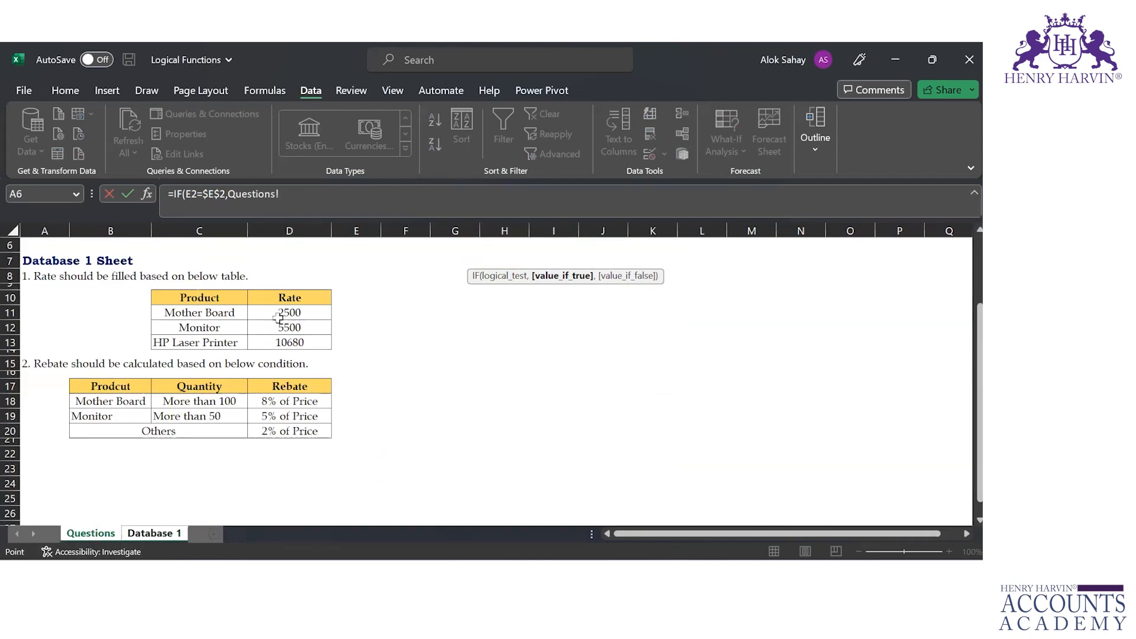
{"action": "left_click", "coordinate": [280, 314]}
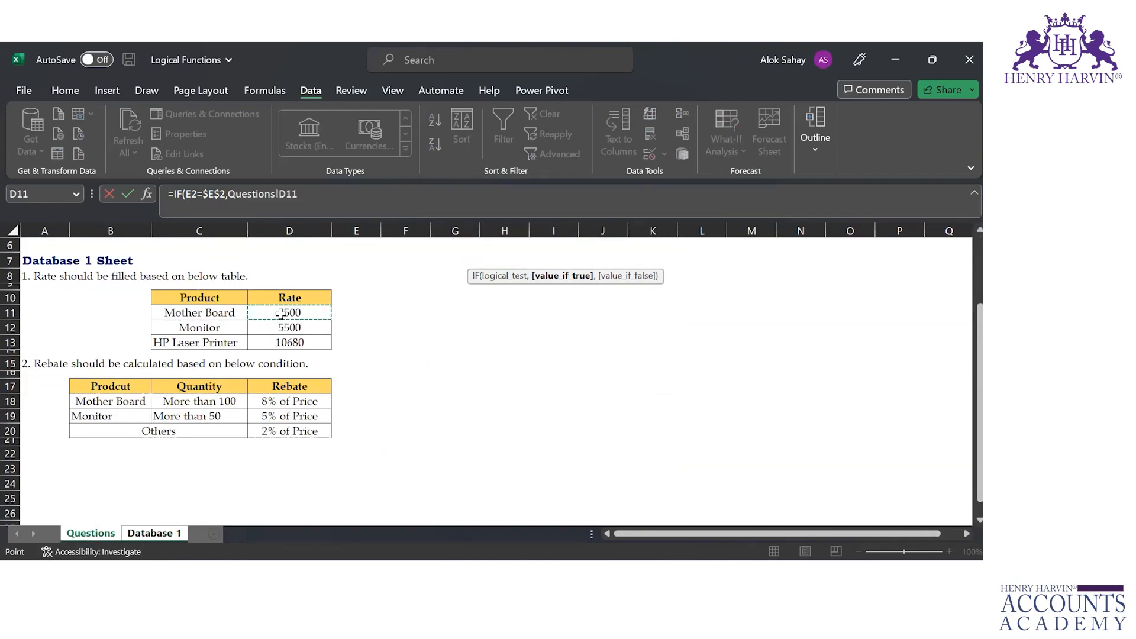
{"action": "key", "text": "F4"}
- Nest a second IF in the G2 formula that tests E2=$E$3 on the Database 1 sheet
{"action": "type", "text": ",if"}
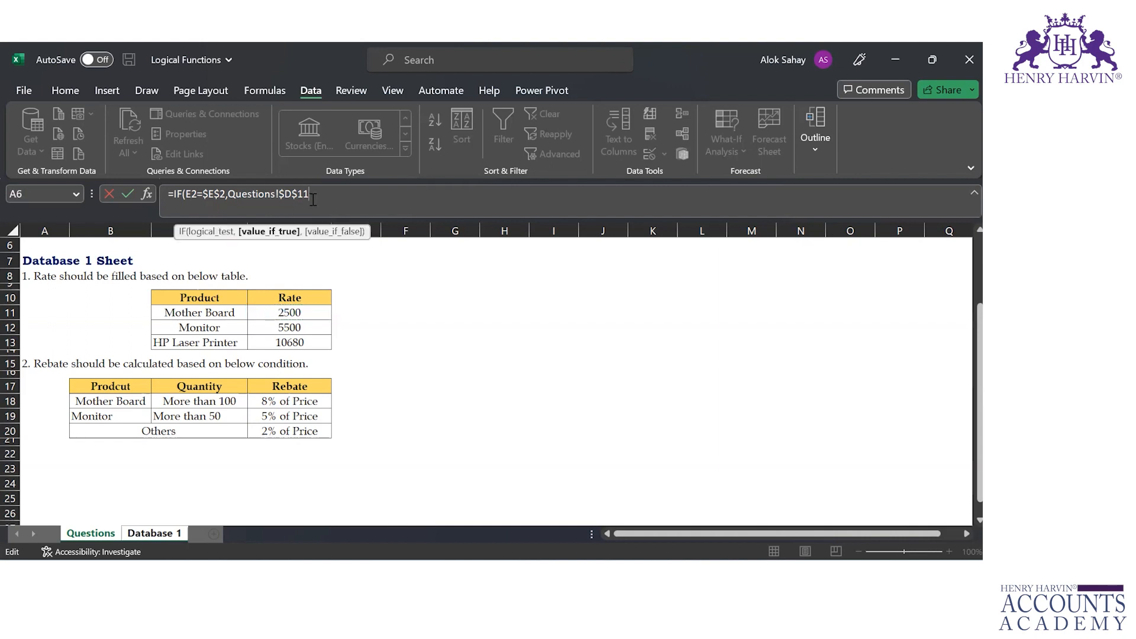
{"action": "key", "text": "Tab"}
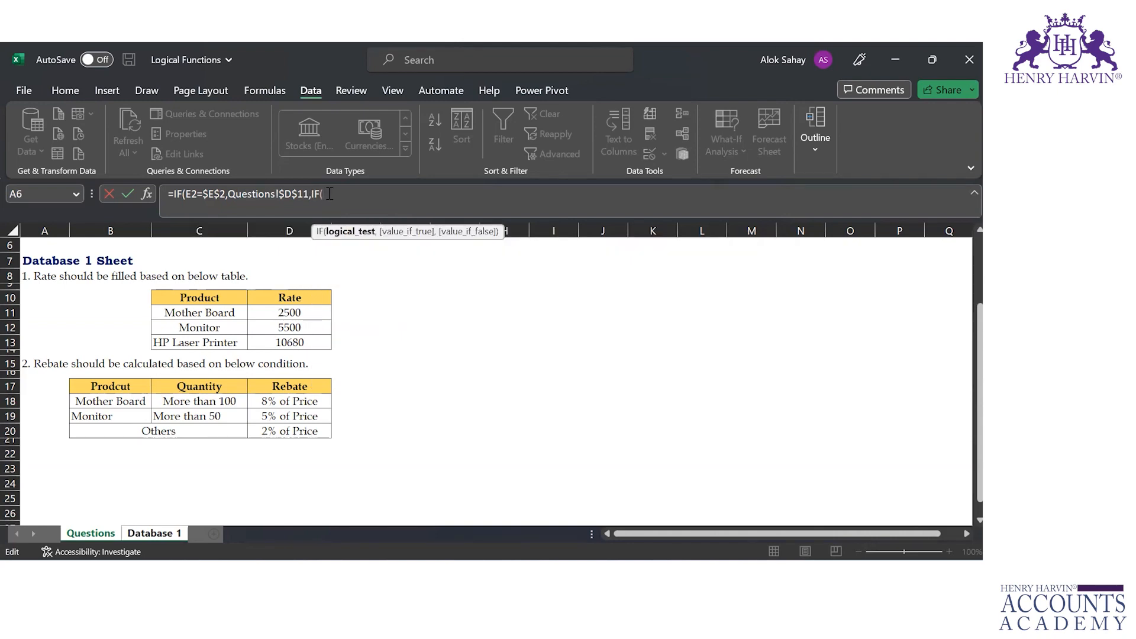
{"action": "type", "text": "E2="}
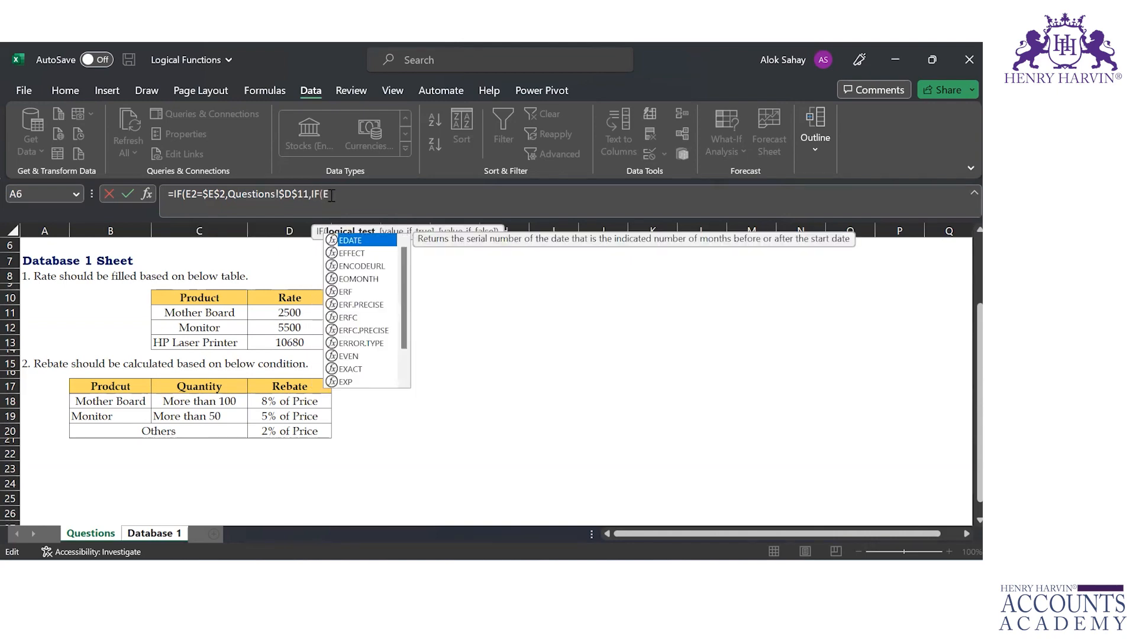
{"action": "left_click", "coordinate": [154, 534]}
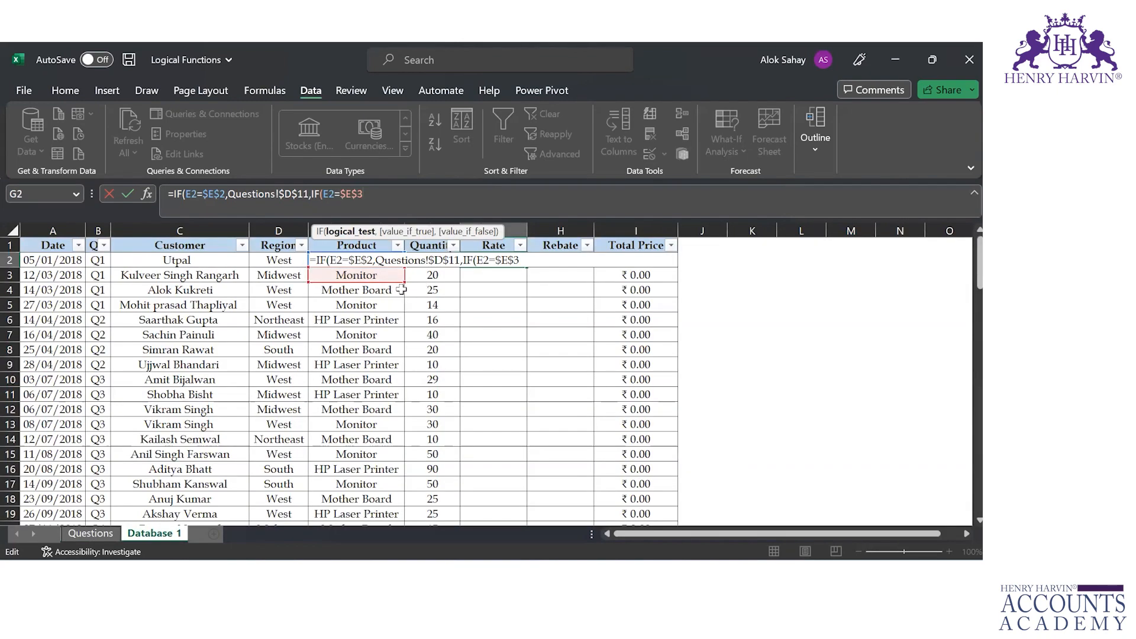
{"action": "left_click", "coordinate": [358, 276]}
{"action": "key", "text": "F4"}
{"action": "type", "text": ","}
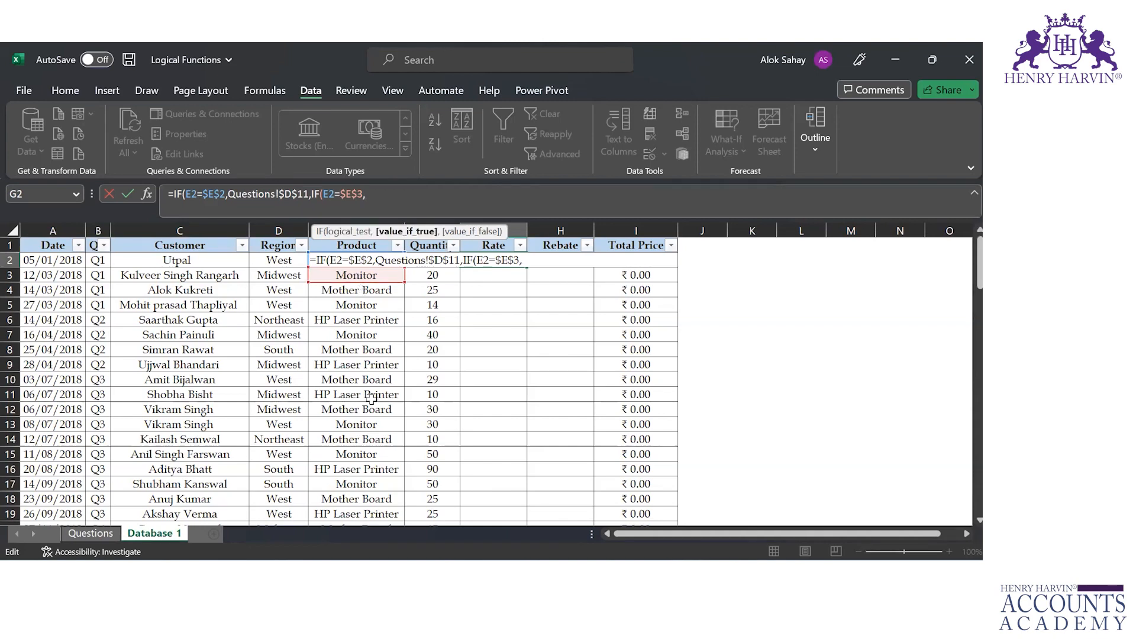
- Use the Monitor rate Questions!$D$12 as an absolute reference for the nested IF's value if true
{"action": "left_click", "coordinate": [91, 533]}
{"action": "left_click", "coordinate": [291, 330]}
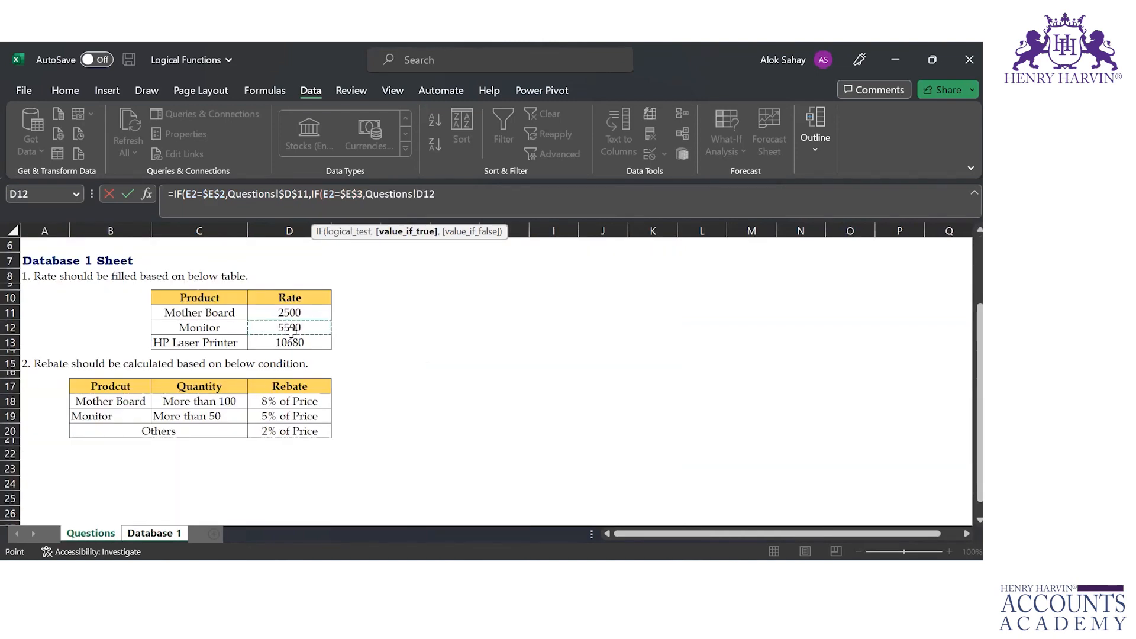
{"action": "key", "text": "F4"}
{"action": "type", "text": ","}
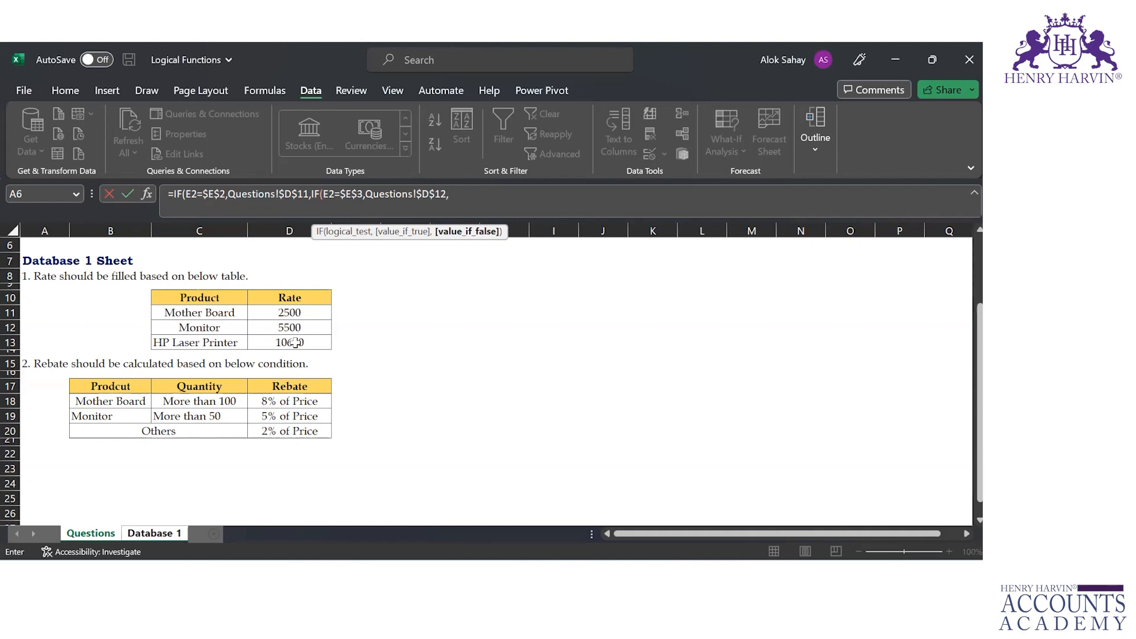
- Use the HP Laser Printer rate Questions!$D$13 as the absolute value if false and complete the nested IF formula
{"action": "left_click", "coordinate": [296, 340]}
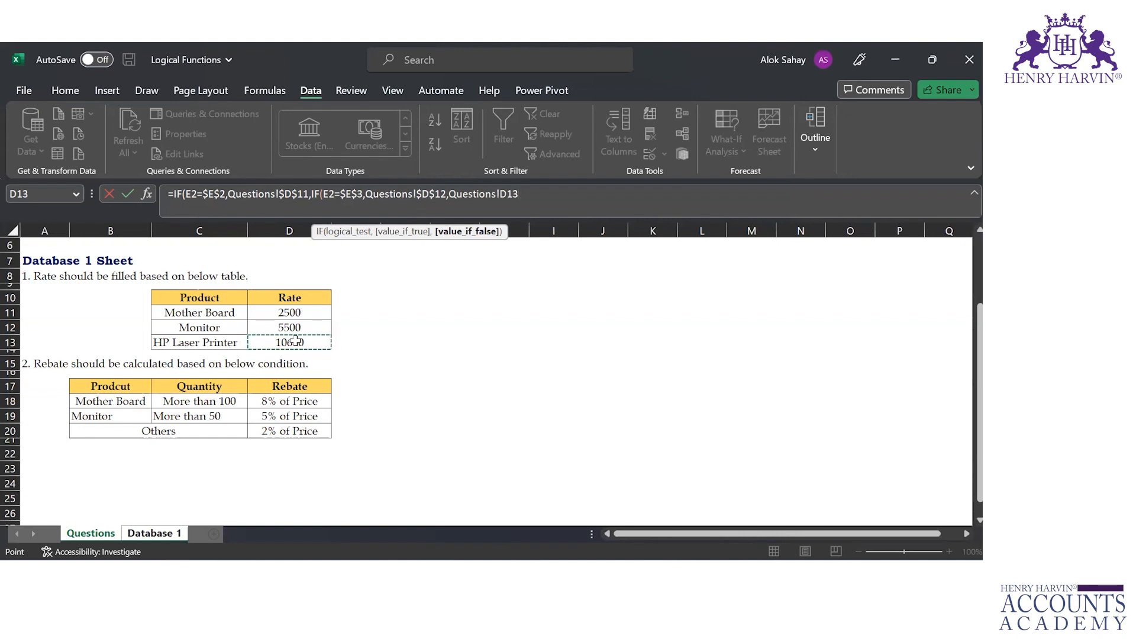
{"action": "key", "text": "F4"}
{"action": "type", "text": ")"}
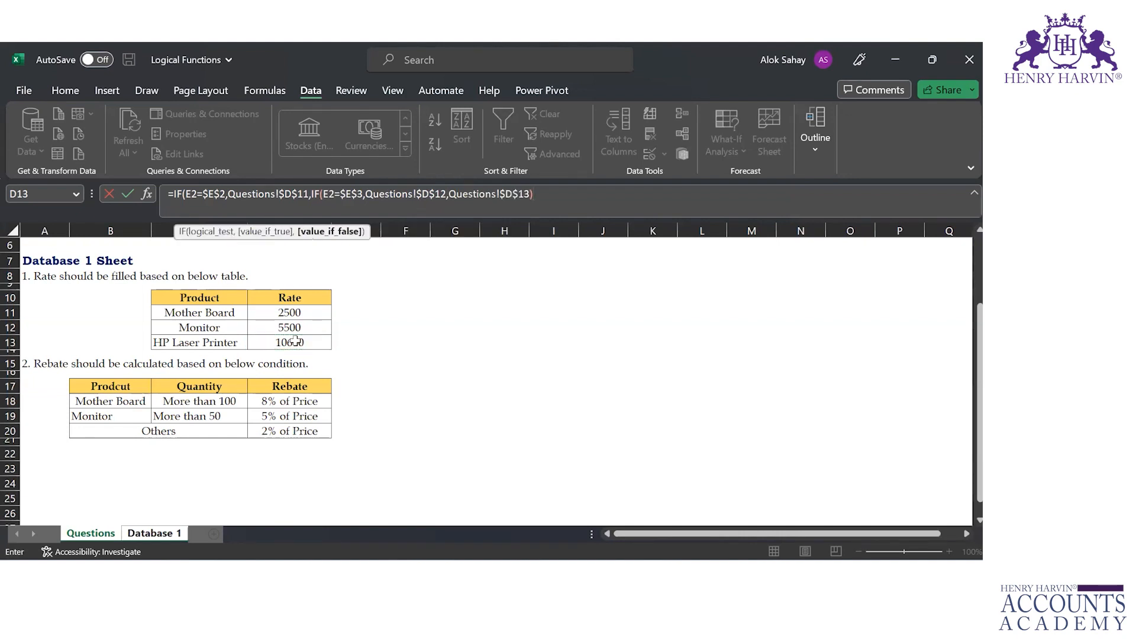
{"action": "type", "text": ")"}
{"action": "key", "text": "Return"}
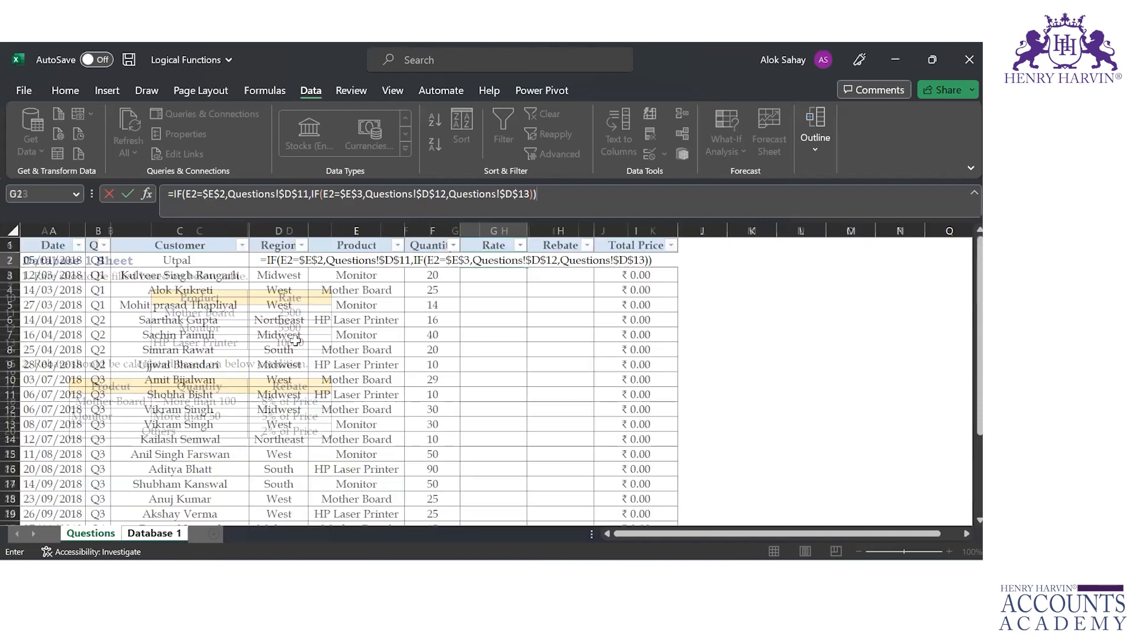
- Fill the G2 formula down the whole Rate column and reselect G2
{"action": "key", "text": "Up"}
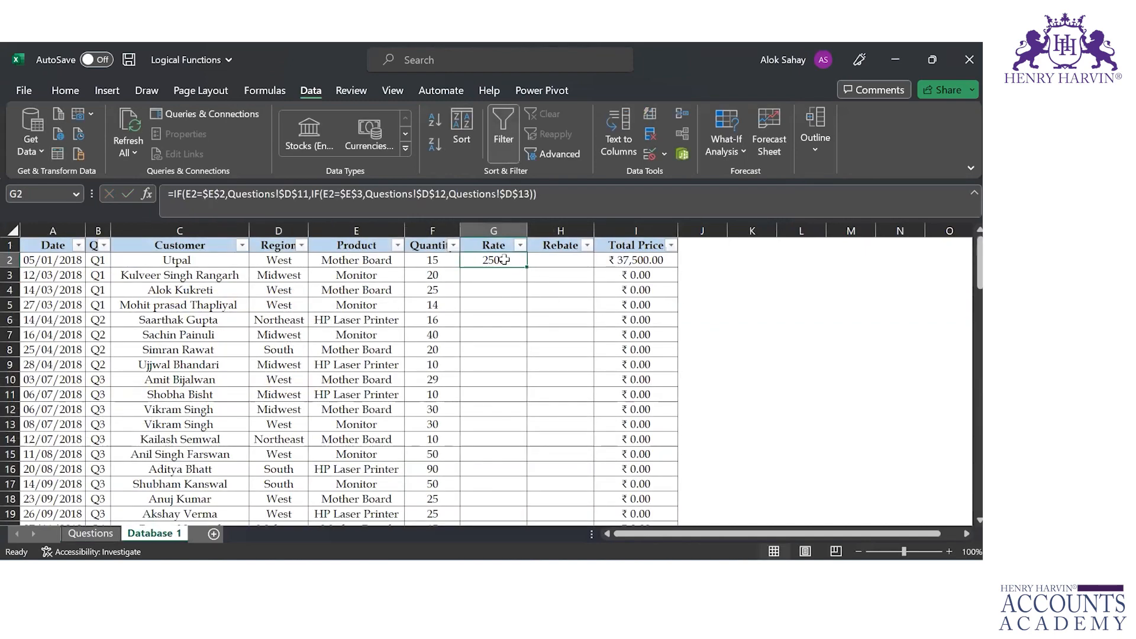
{"action": "double_click", "coordinate": [527, 267]}
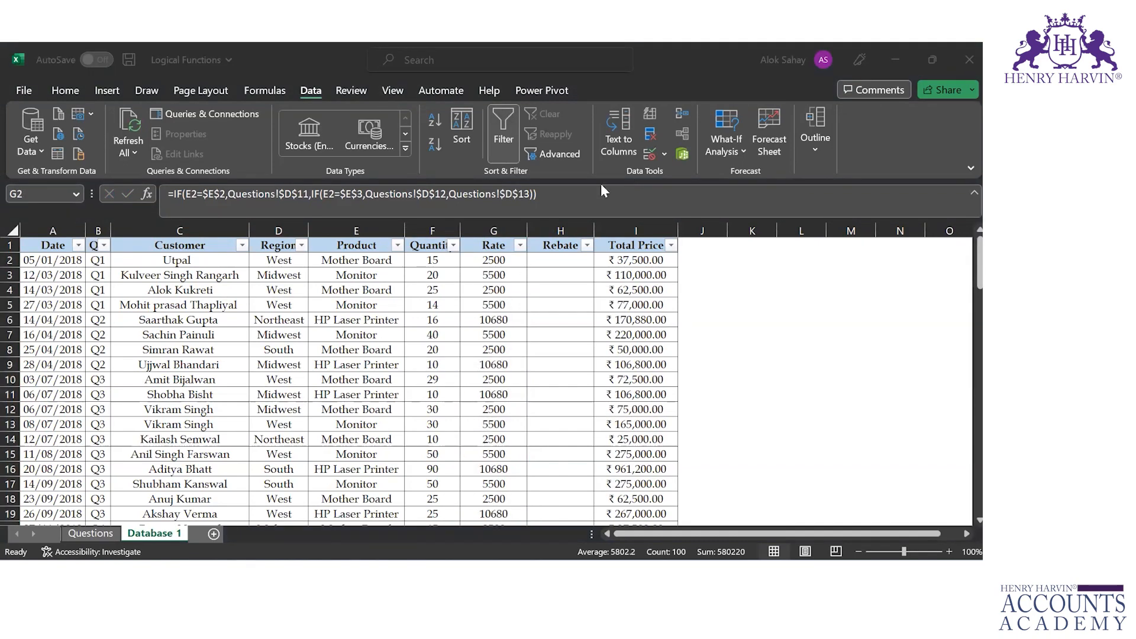
{"action": "left_click", "coordinate": [494, 266]}
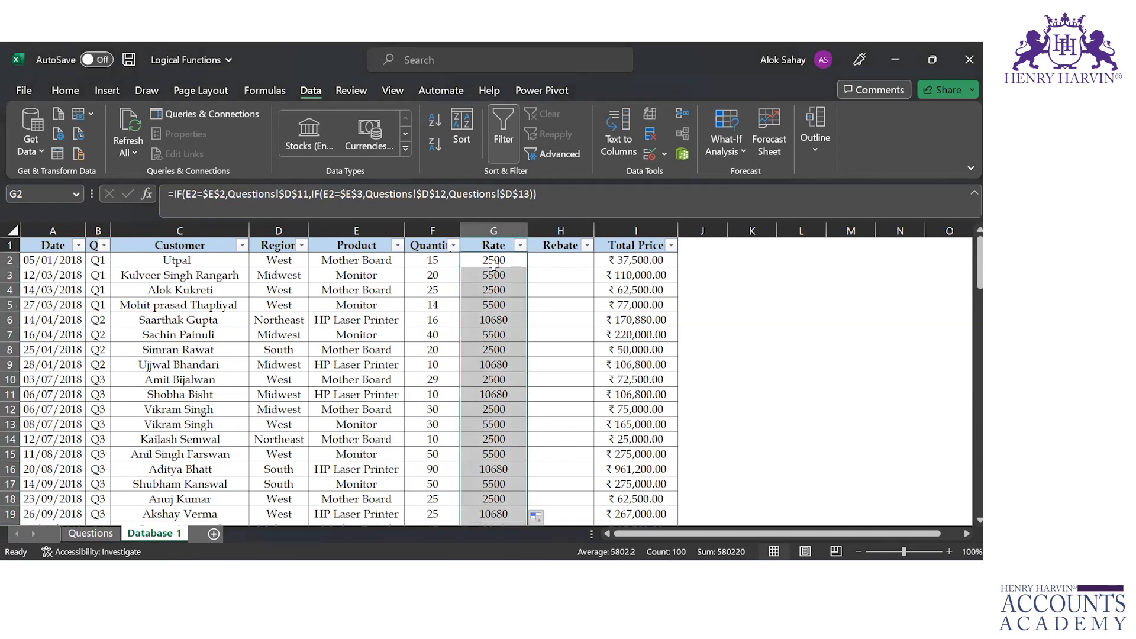
{"action": "left_click", "coordinate": [494, 259]}
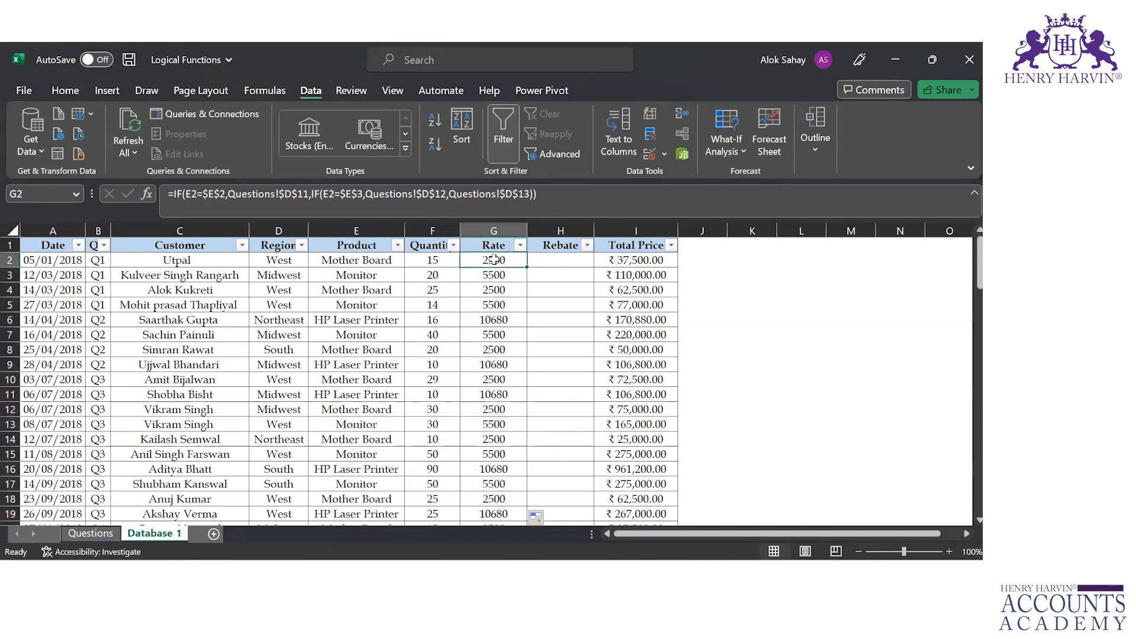
- Examine the relative and absolute references in the nested IF formulas of G2 and G5, leaving both formulas as they are
{"action": "key", "text": "ctrl+Page_Up"}
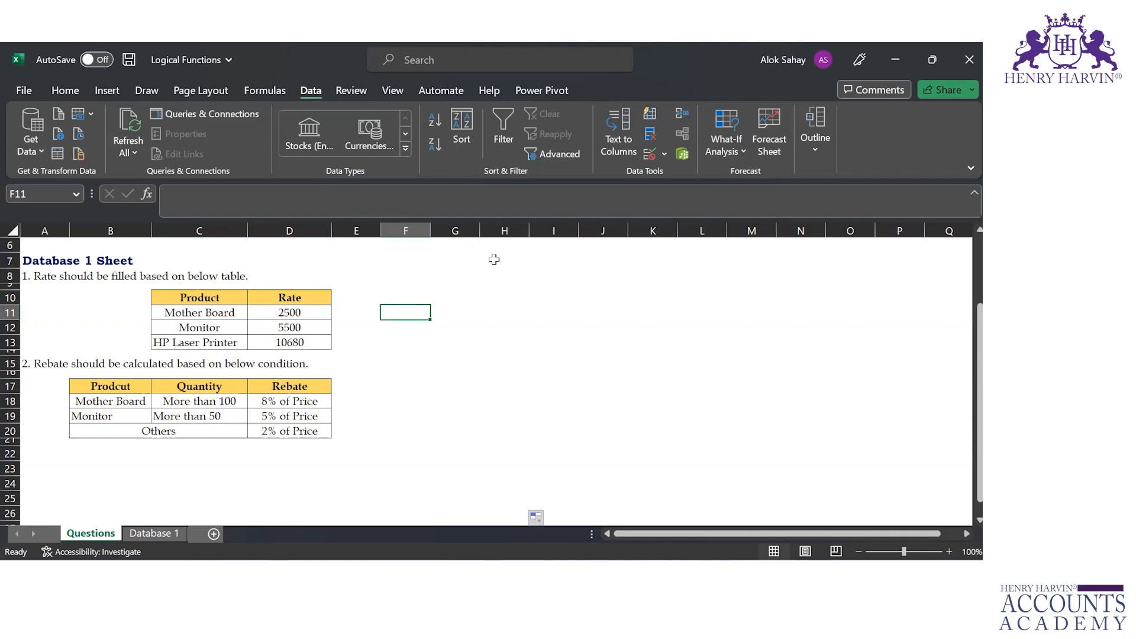
{"action": "key", "text": "ctrl+Page_Down"}
{"action": "double_click", "coordinate": [494, 259]}
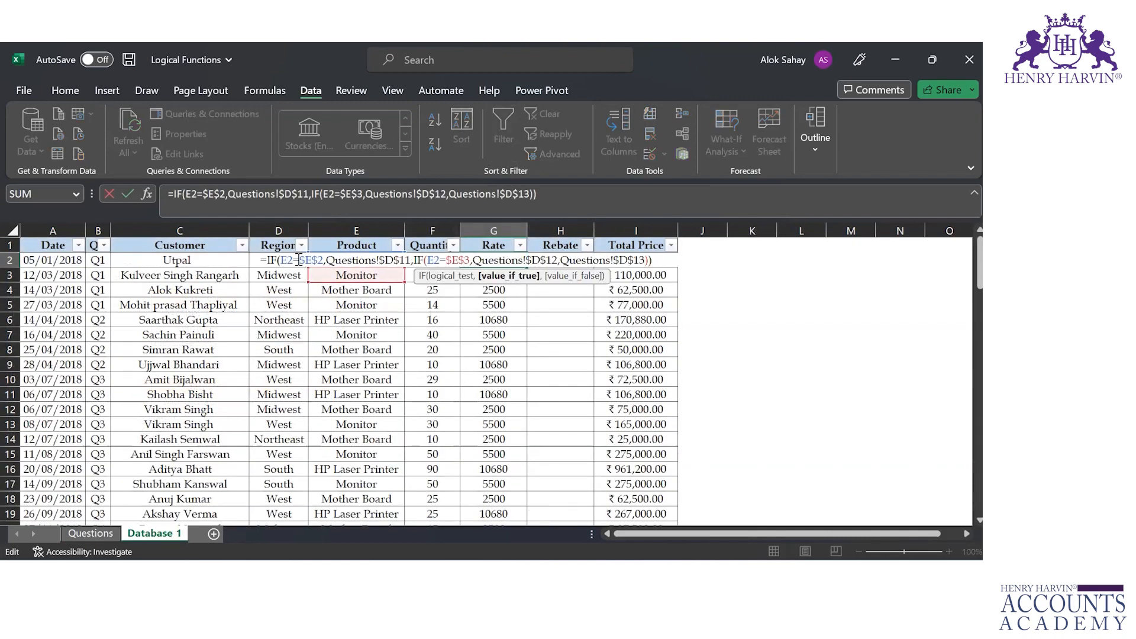
{"action": "left_click", "coordinate": [299, 260]}
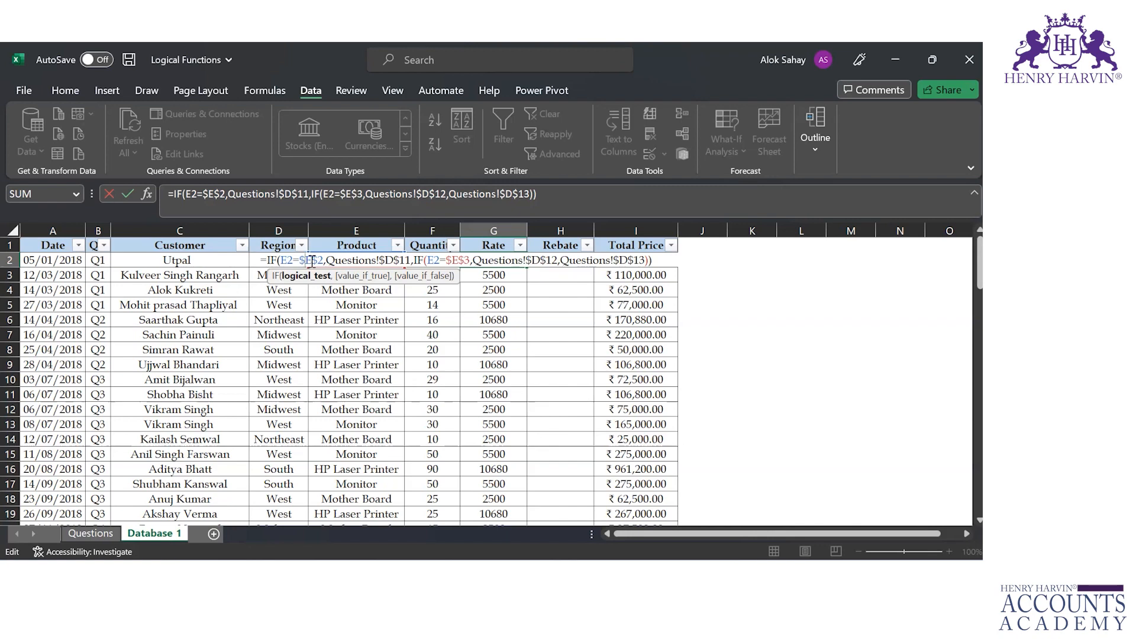
{"action": "key", "text": "Escape"}
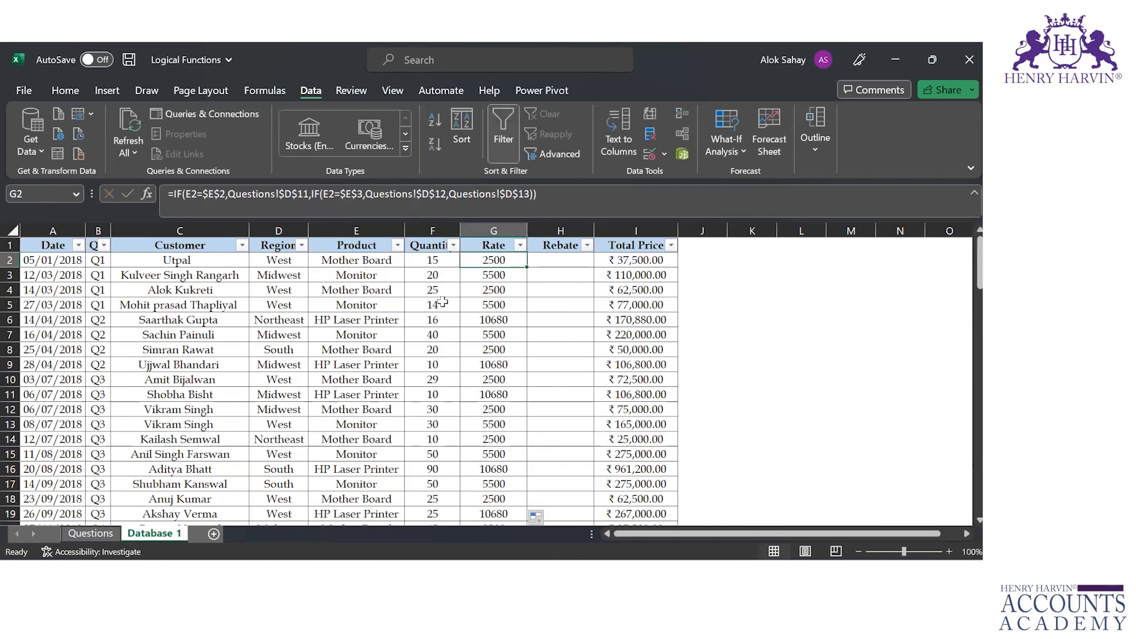
{"action": "double_click", "coordinate": [498, 305]}
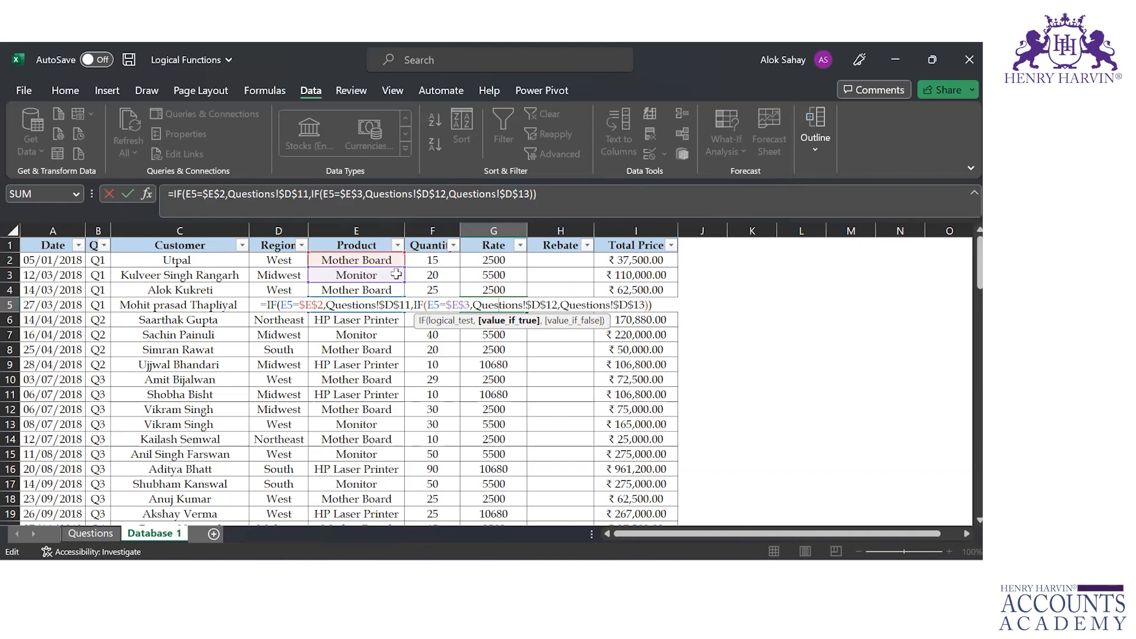
{"action": "left_click", "coordinate": [460, 305]}
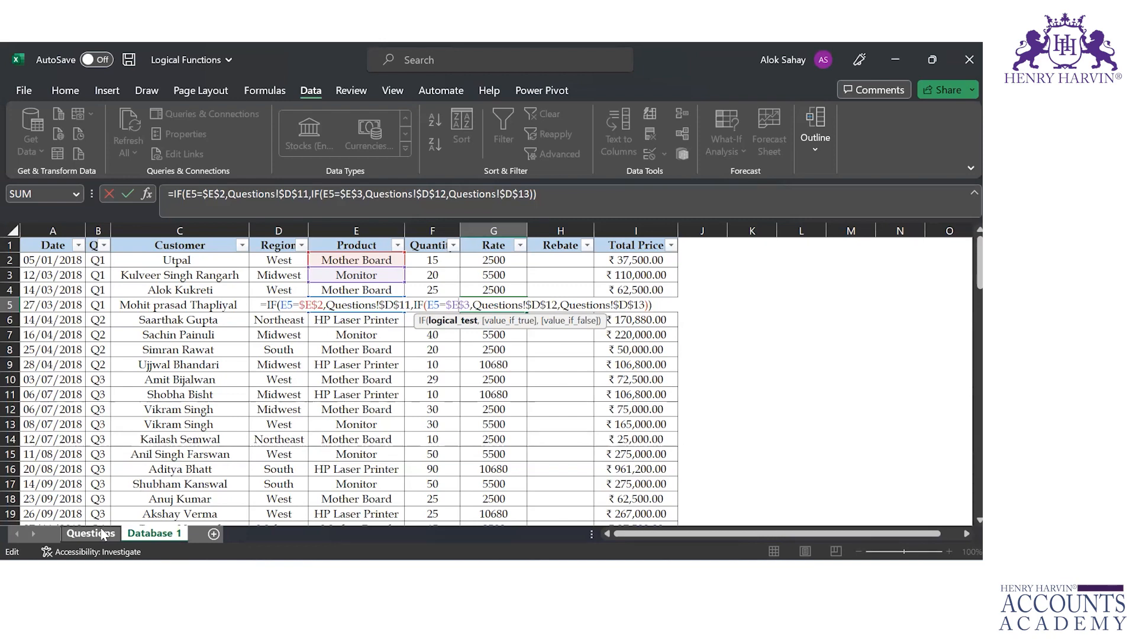
{"action": "key", "text": "Return"}
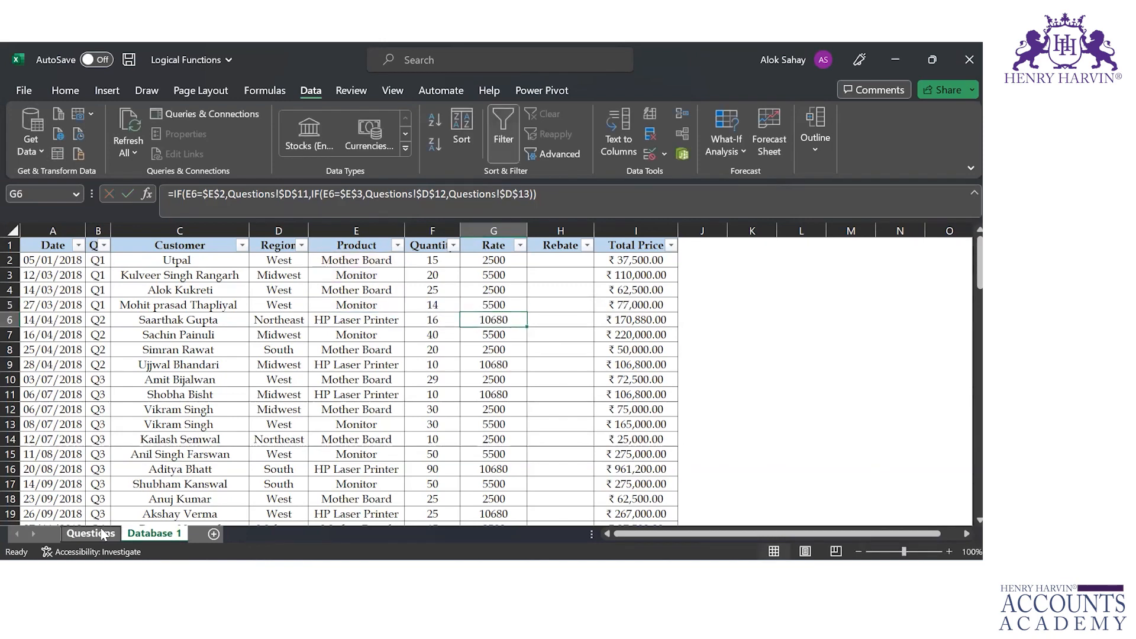
- Copy the rebate conditions table B17:D20 from the Questions sheet and return to the Database 1 sheet
{"action": "left_click", "coordinate": [98, 533]}
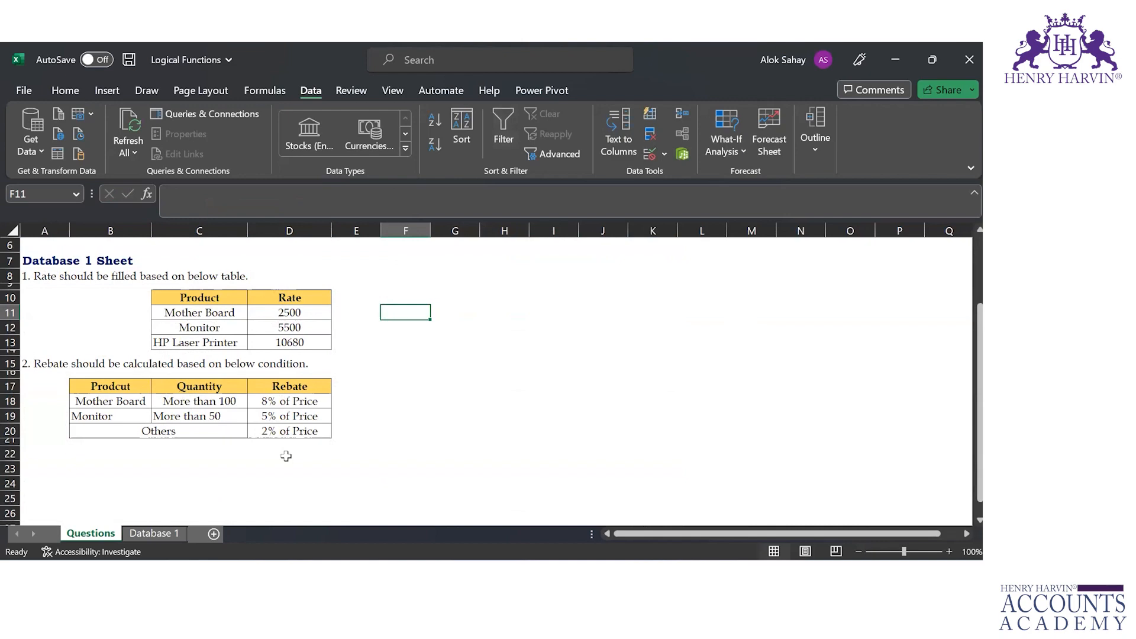
{"action": "left_click", "coordinate": [161, 538]}
{"action": "left_click", "coordinate": [551, 262]}
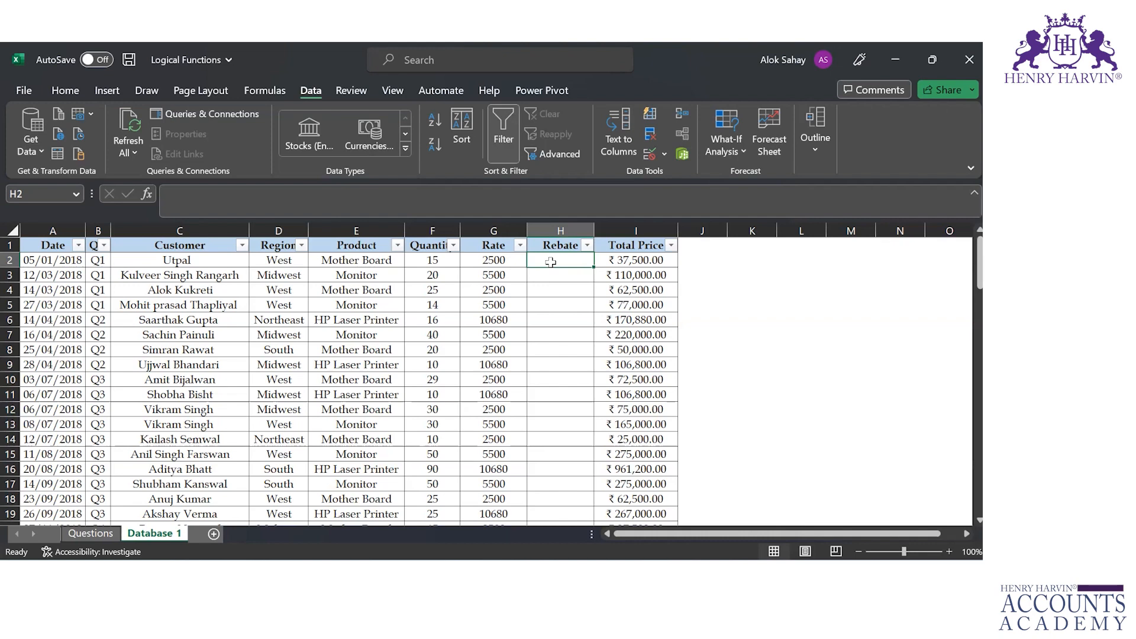
{"action": "key", "text": "Left"}
{"action": "key", "text": "ctrl+Page_Up"}
{"action": "key", "text": "Left"}
{"action": "key", "text": "Home"}
{"action": "key", "text": "Down"}
{"action": "key", "text": "Down"}
{"action": "key", "text": "Down"}
{"action": "key", "text": "Down"}
{"action": "key", "text": "Down"}
{"action": "key", "text": "Right"}
{"action": "key", "text": "ctrl+Page_Down"}
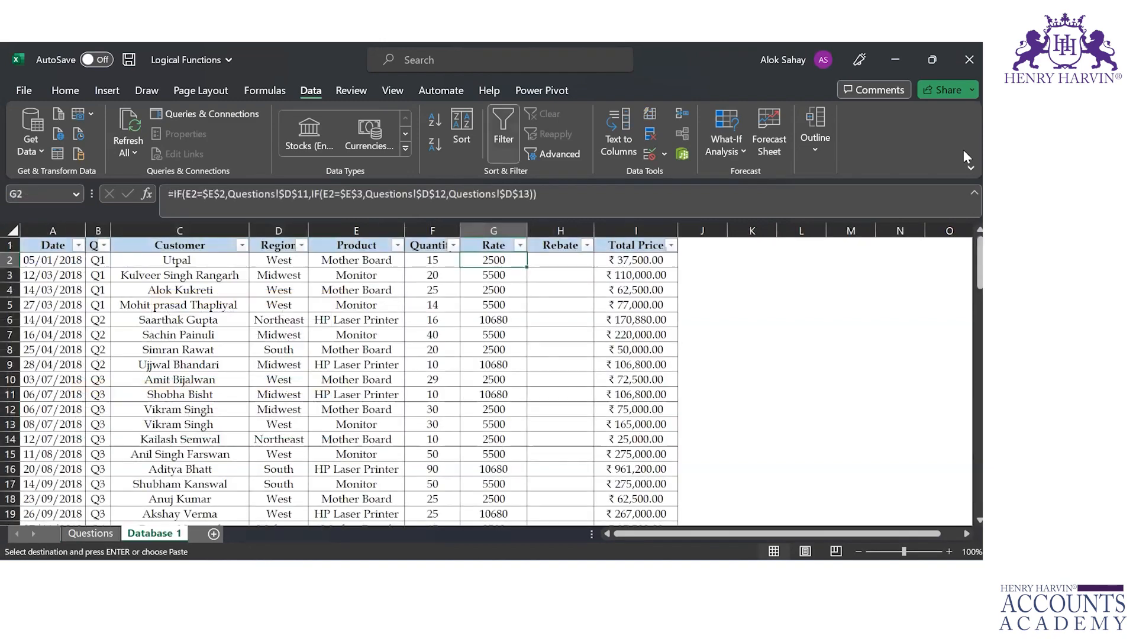
- Paste the rebate conditions table at K2 on the Database 1 sheet and autofit its column widths
{"action": "left_click", "coordinate": [756, 266]}
{"action": "key", "text": "ctrl+v"}
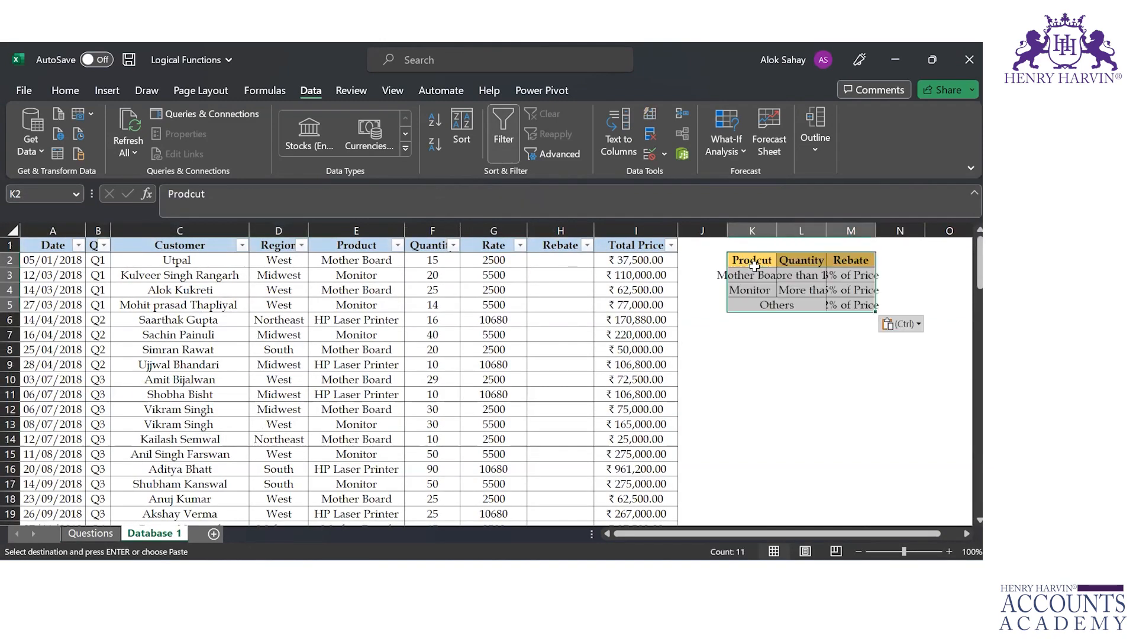
{"action": "key", "text": "alt+h"}
{"action": "key", "text": "o"}
{"action": "key", "text": "i"}
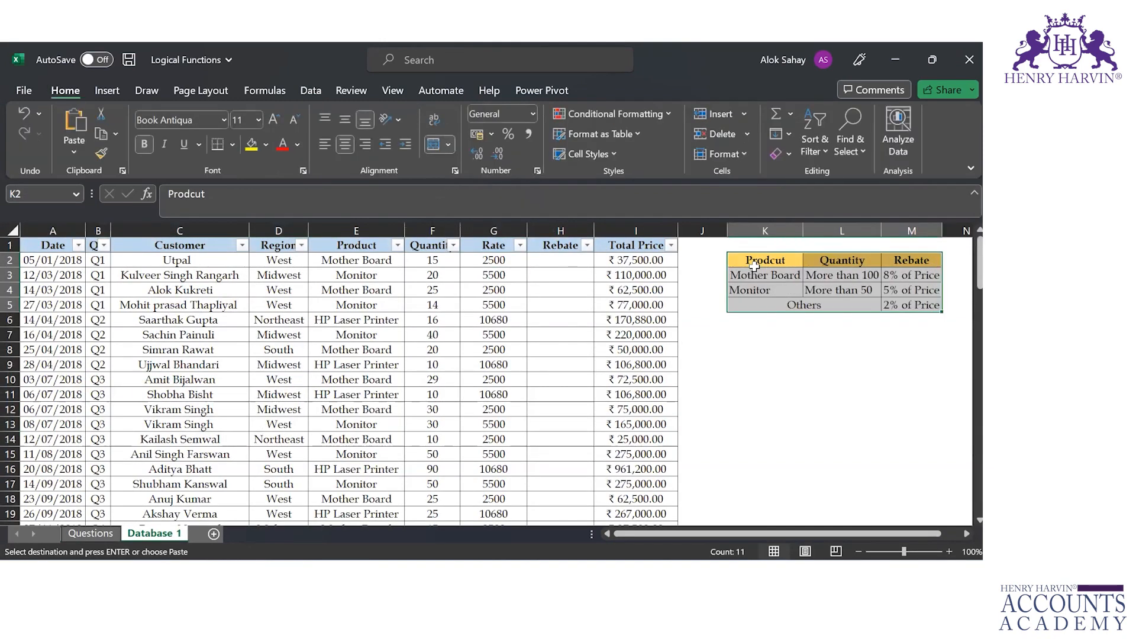
- Review the Mother Board quantity condition in the pasted table and select the three rebates in M3:M5
{"action": "left_click", "coordinate": [562, 261]}
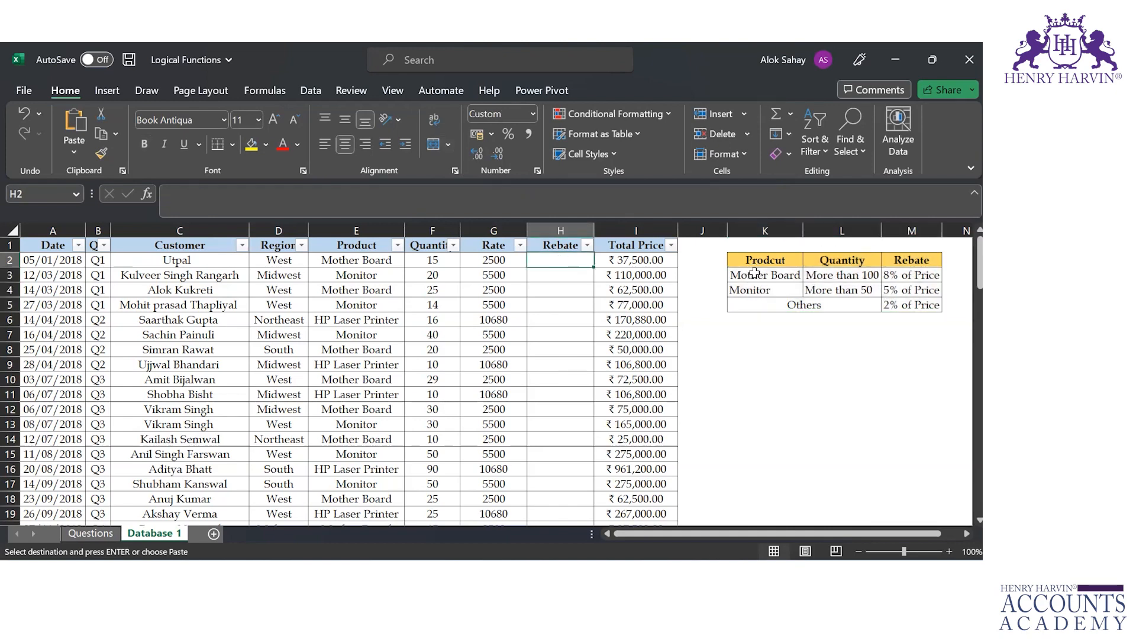
{"action": "left_click", "coordinate": [843, 276]}
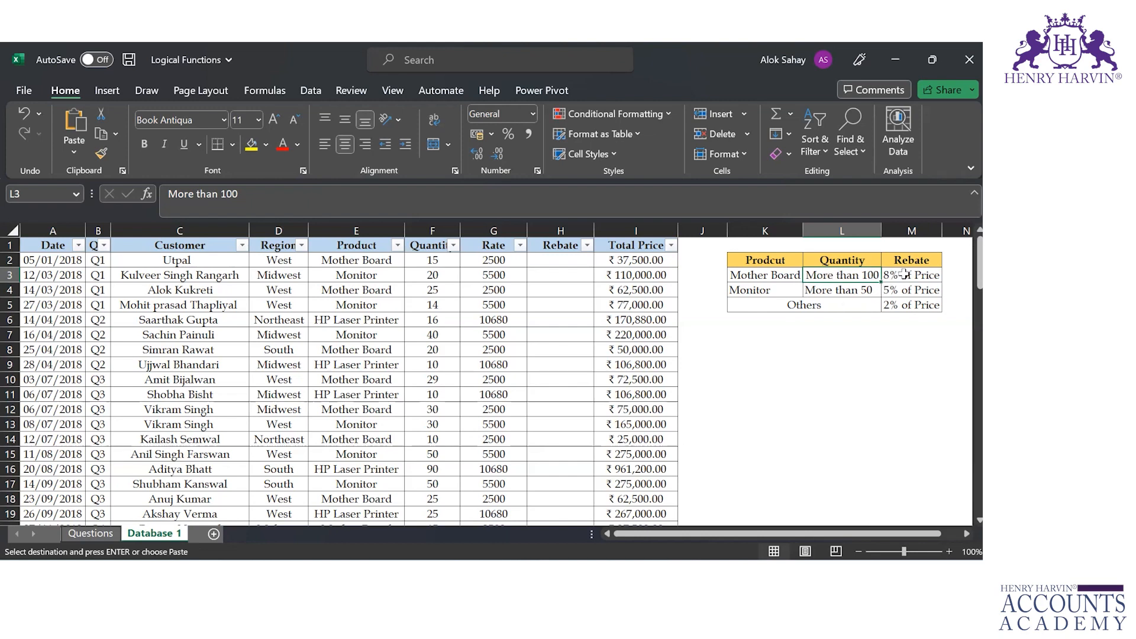
{"action": "left_click", "coordinate": [561, 260]}
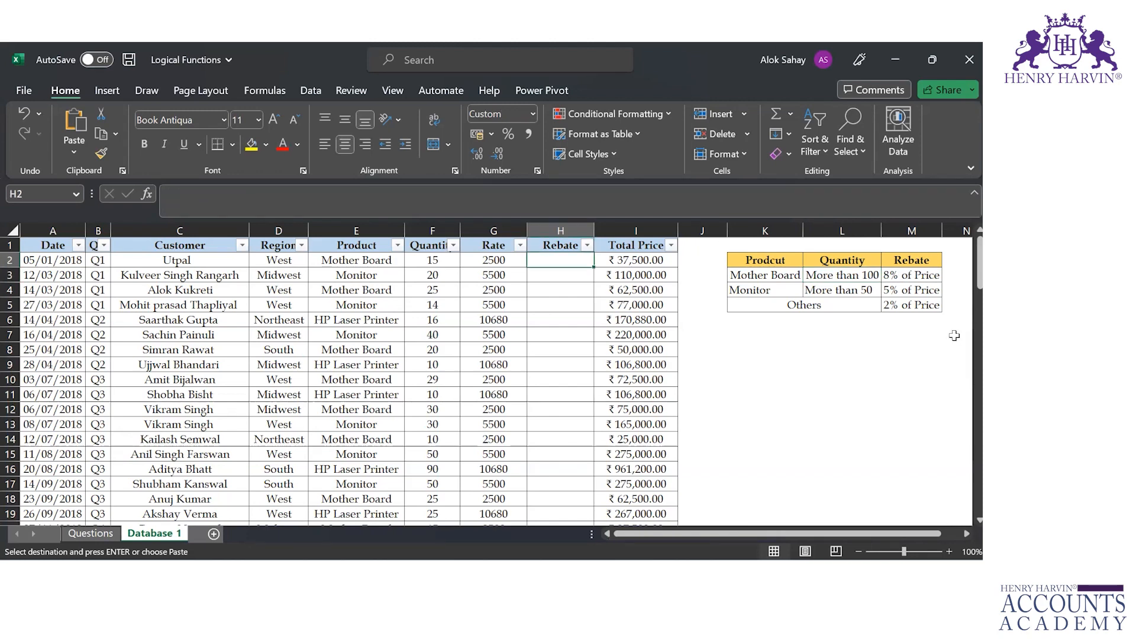
{"action": "left_click", "coordinate": [753, 273]}
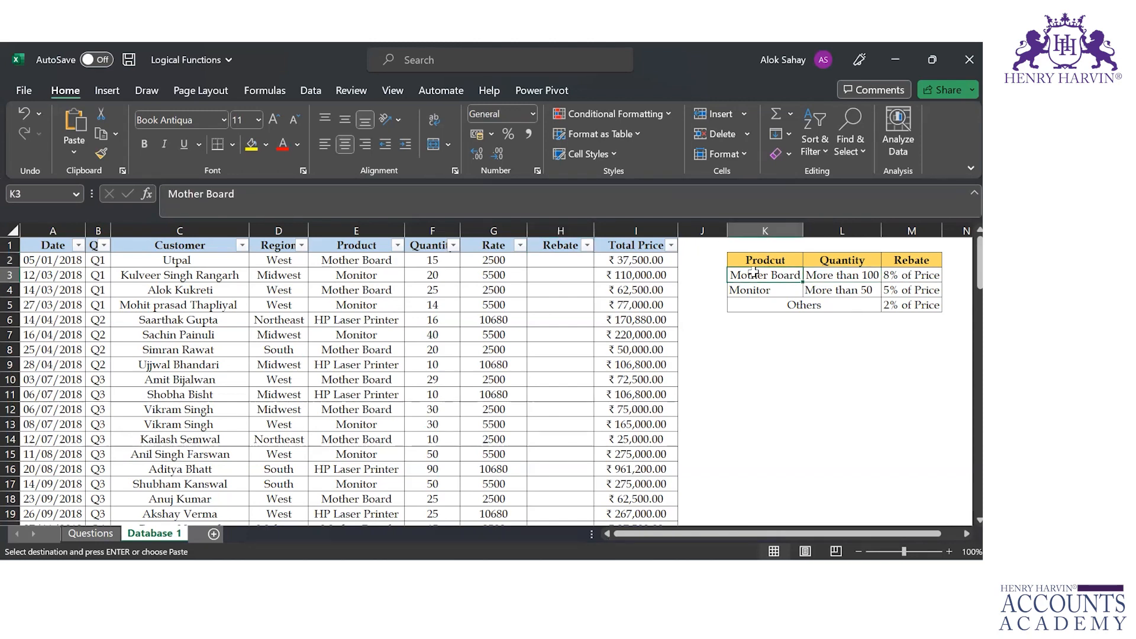
{"action": "key", "text": "Right"}
{"action": "key", "text": "Right"}
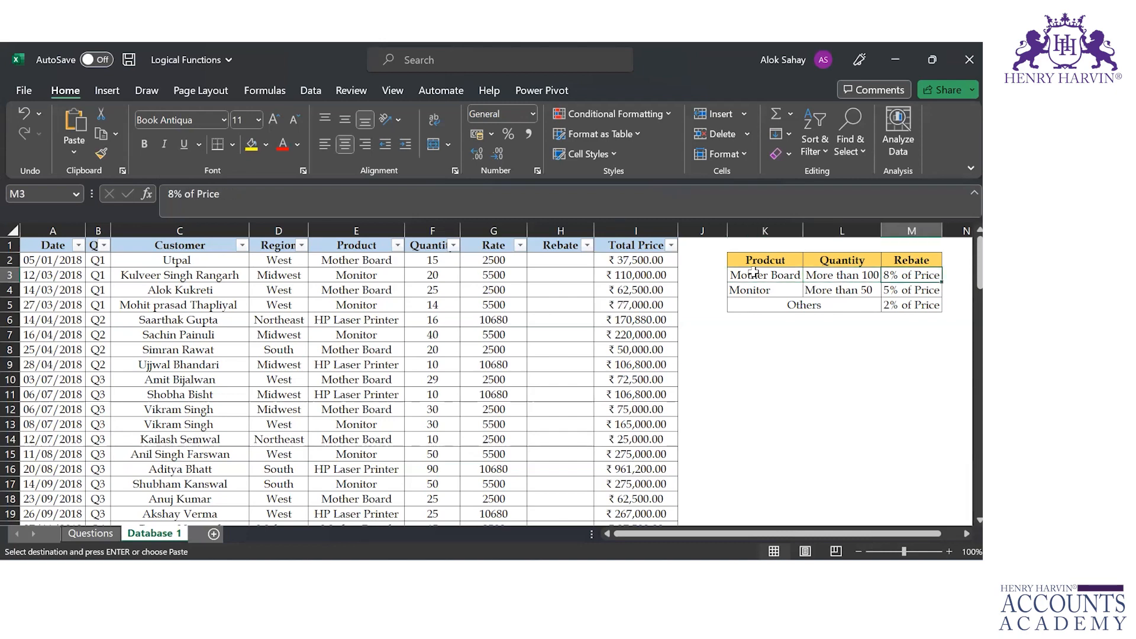
{"action": "key", "text": "shift+Down"}
{"action": "key", "text": "shift+Down"}
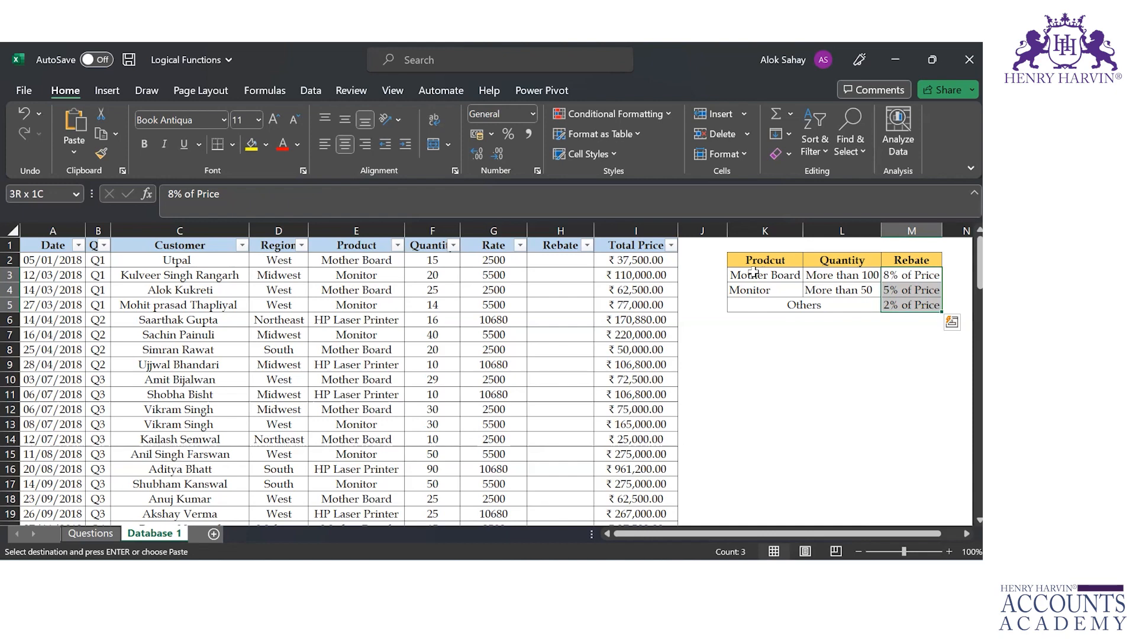
- Compare the product and quantity condition pairs for Mother Board and Monitor, and return to the empty Rebate cell H2
{"action": "left_click", "coordinate": [753, 273]}
{"action": "key", "text": "shift+Right"}
{"action": "key", "text": "Down"}
{"action": "key", "text": "shift+Right"}
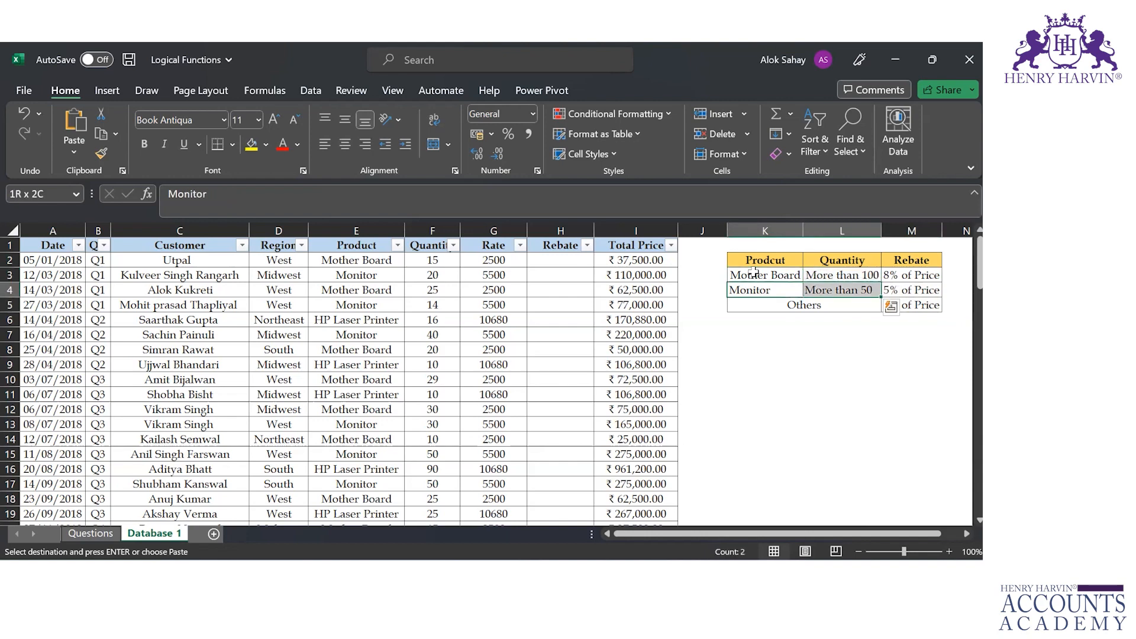
{"action": "key", "text": "Up"}
{"action": "key", "text": "shift+Right"}
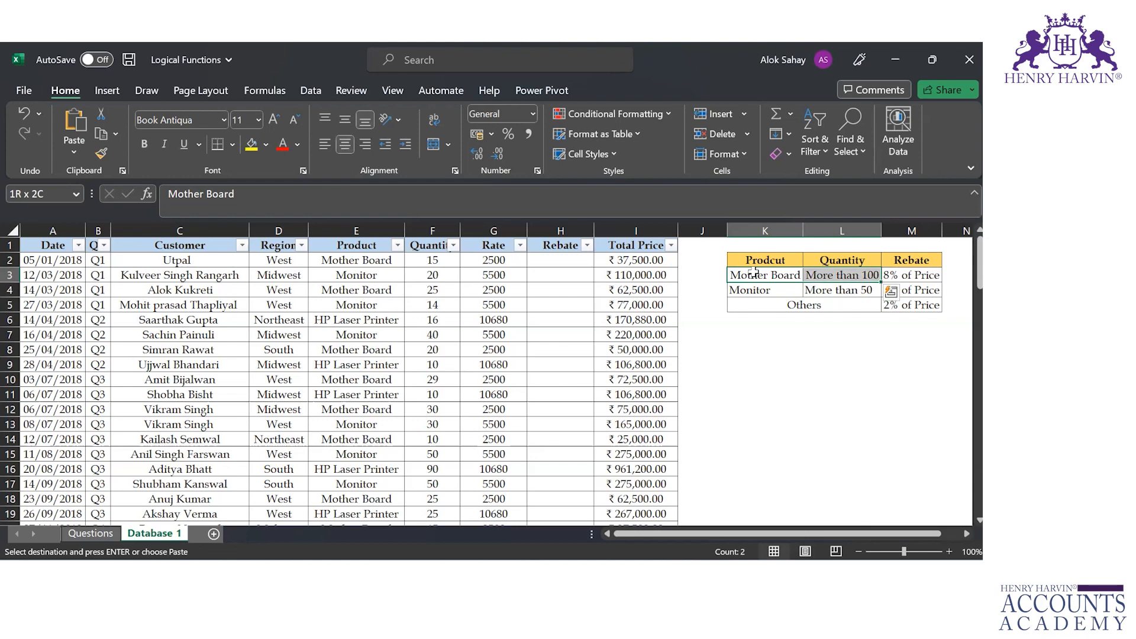
{"action": "left_click", "coordinate": [540, 262]}
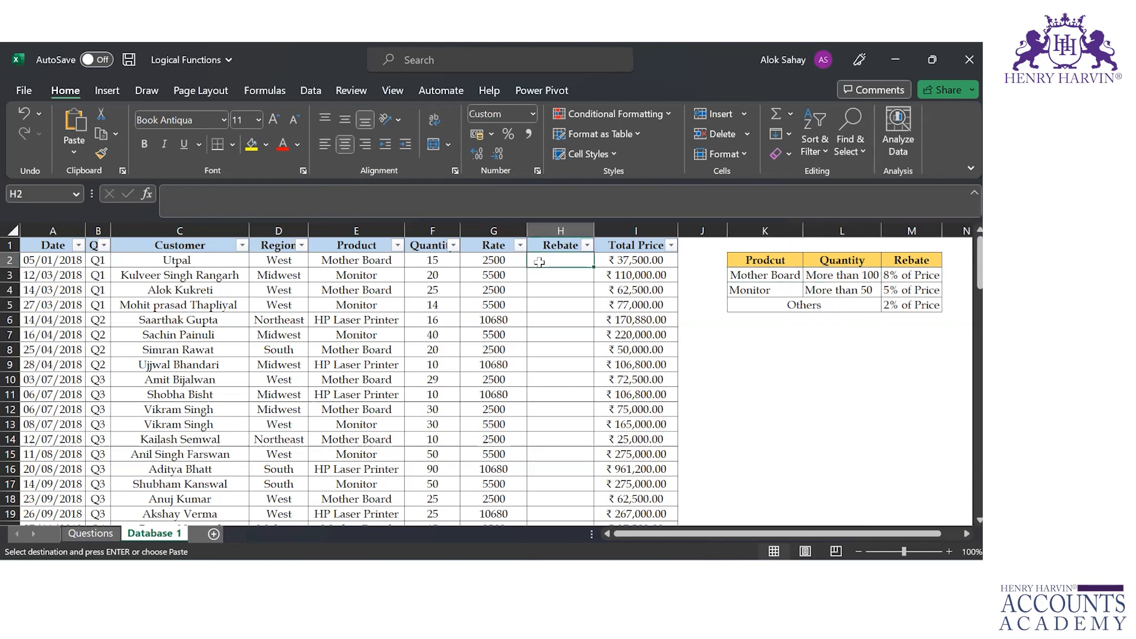
- Start an IF formula in Rebate cell H2 with the AND test E2=$K$3,F2>100
{"action": "type", "text": "=IF("}
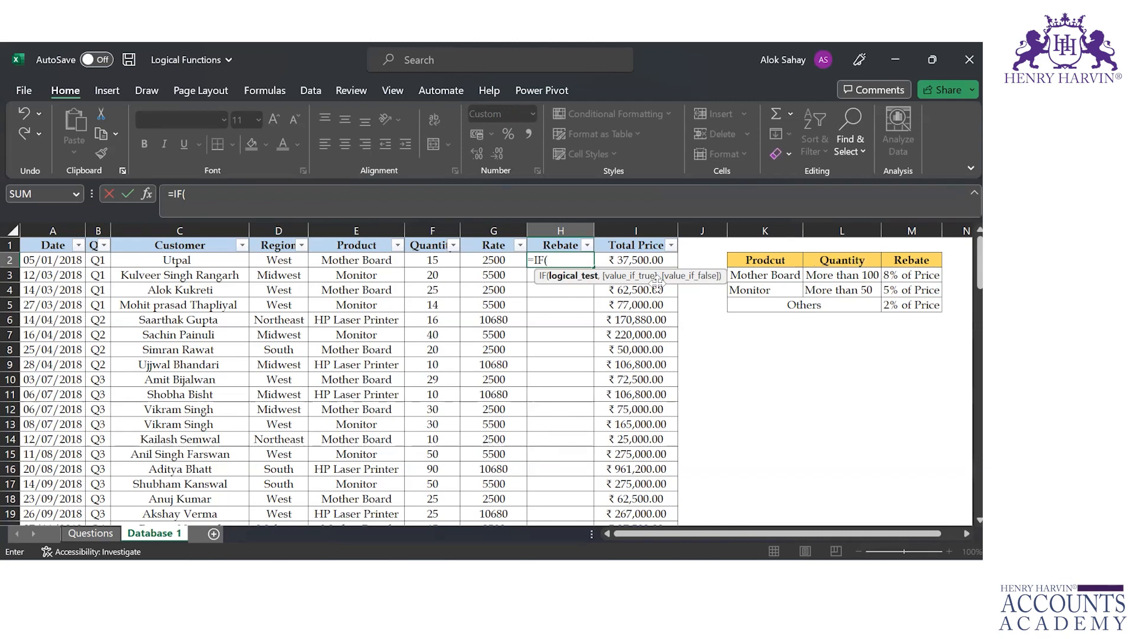
{"action": "type", "text": "and("}
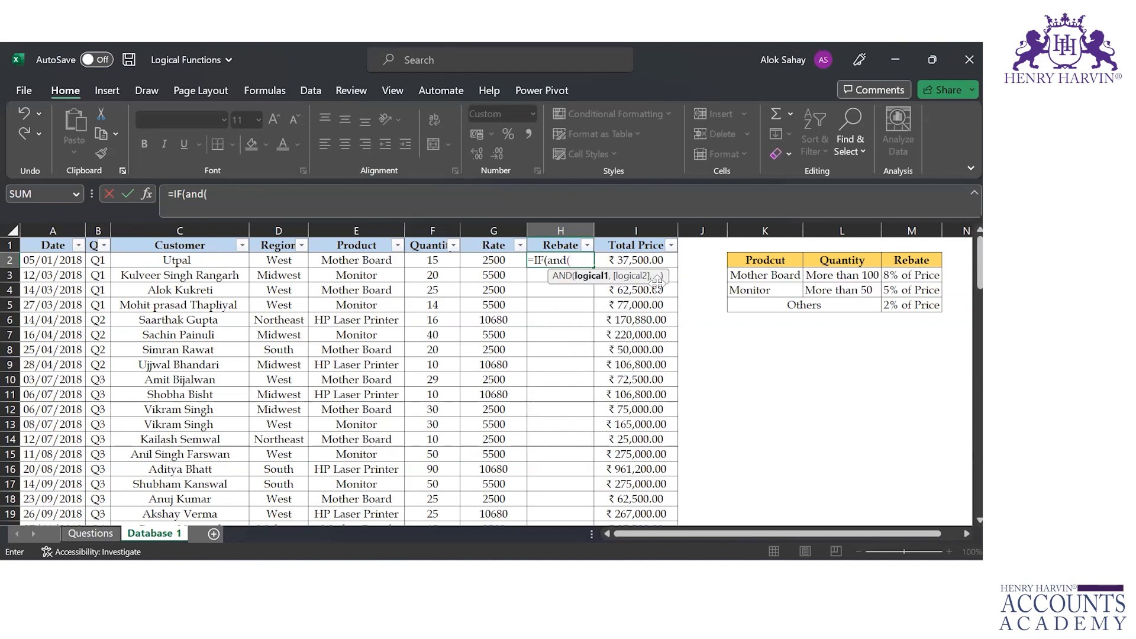
{"action": "left_click", "coordinate": [323, 258]}
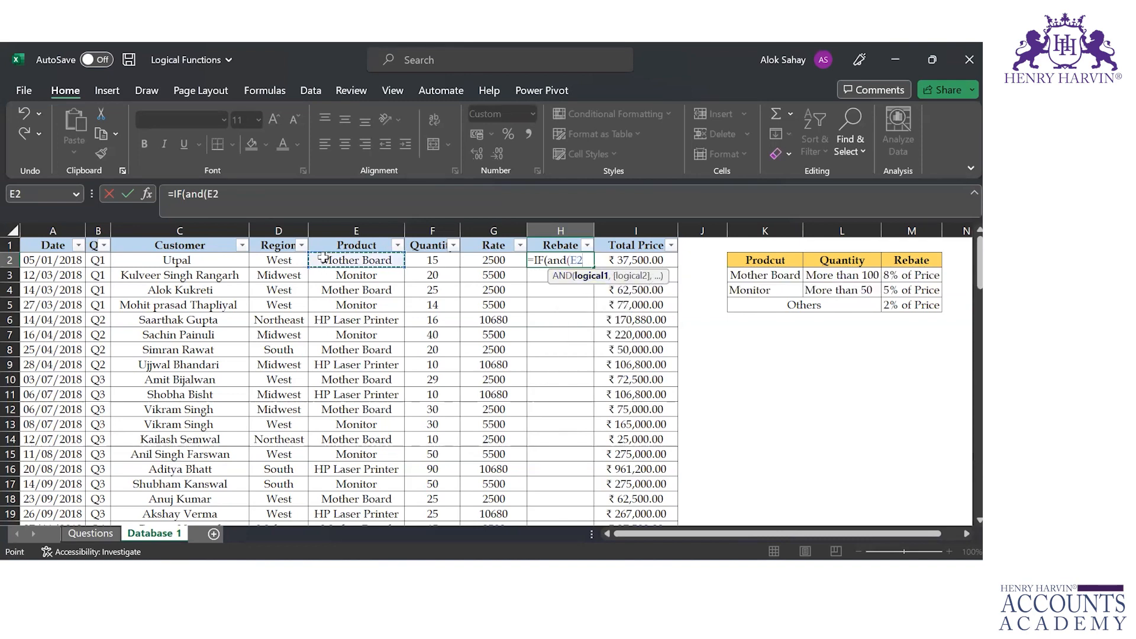
{"action": "type", "text": "="}
{"action": "left_click", "coordinate": [754, 275]}
{"action": "key", "text": "F4"}
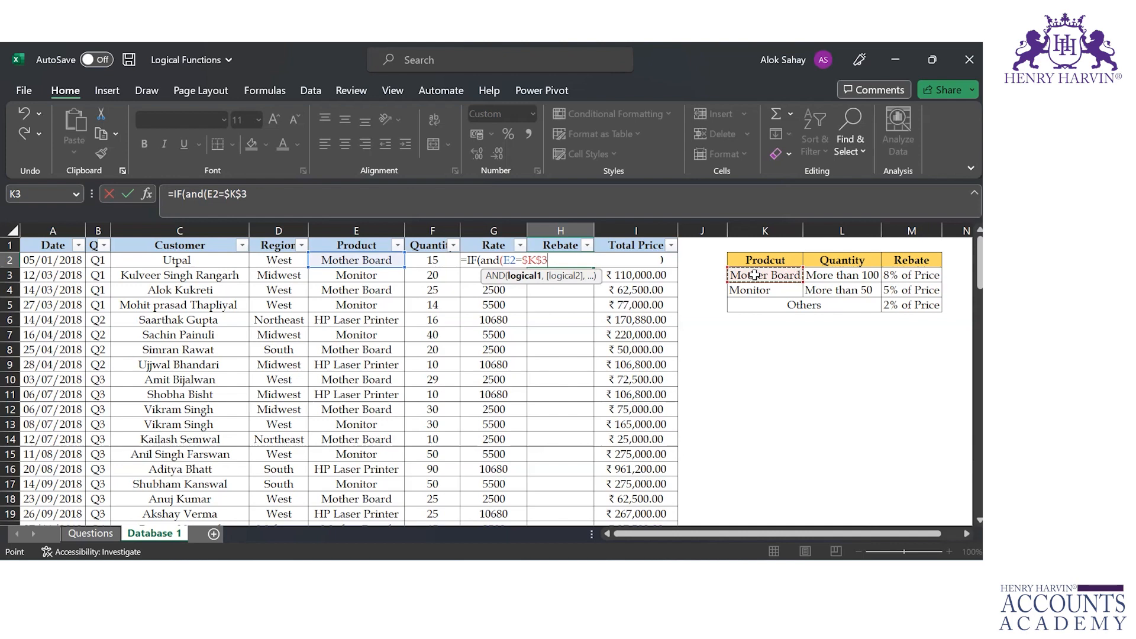
{"action": "type", "text": ","}
{"action": "left_click", "coordinate": [432, 259]}
{"action": "type", "text": ">100"}
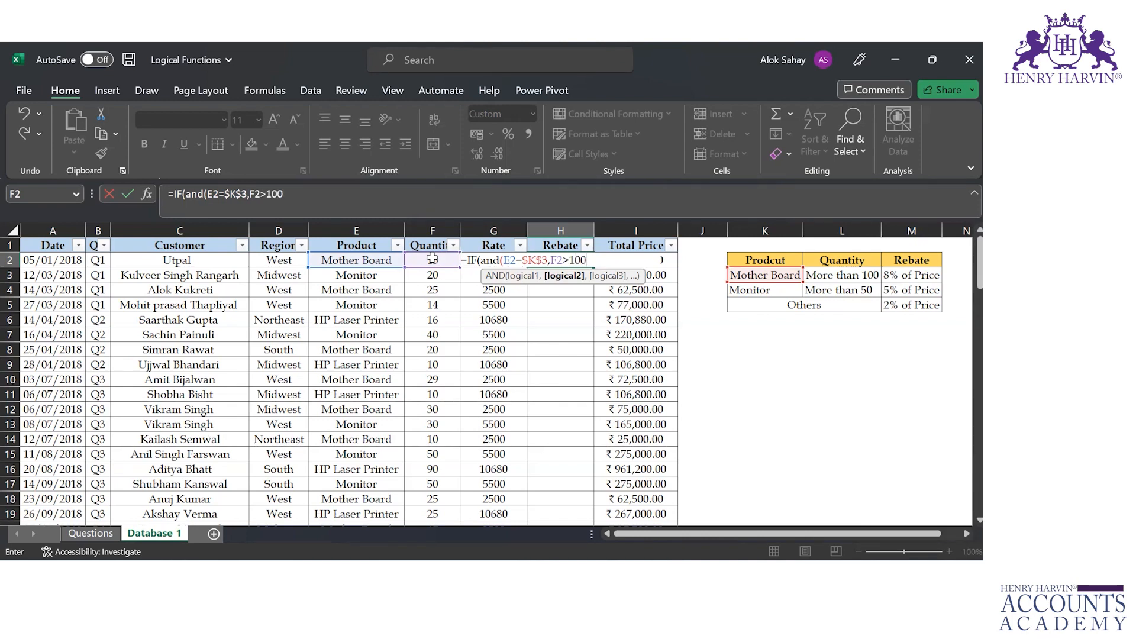
{"action": "type", "text": ")"}
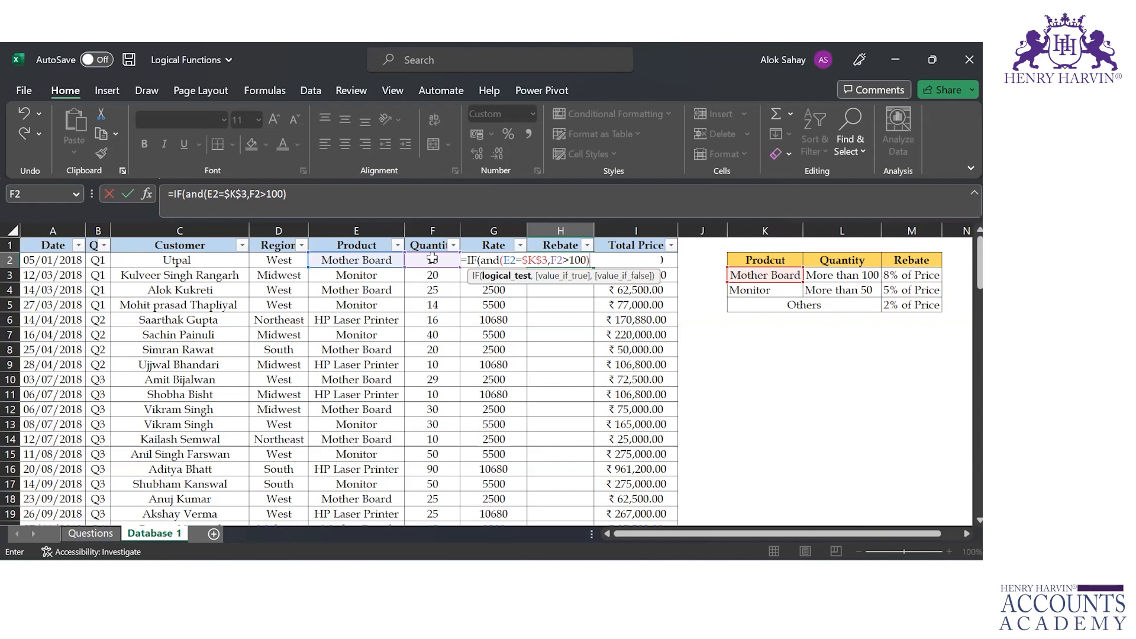
- Set the IF formula's value-if-true to 8%*G2 and continue to its value-if-false argument
{"action": "type", "text": ","}
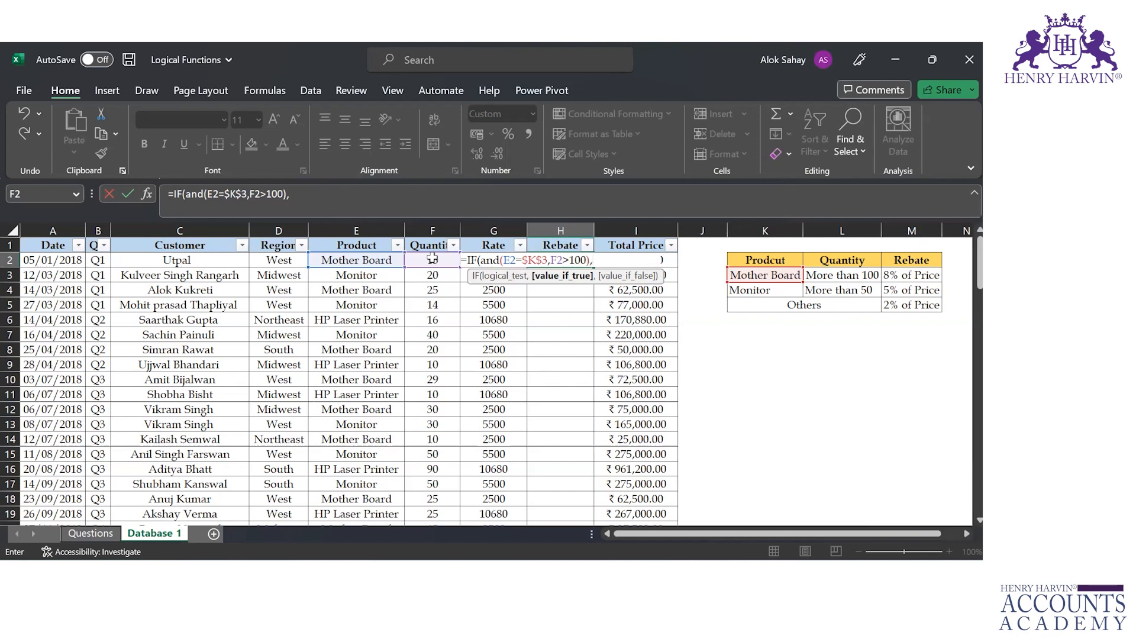
{"action": "type", "text": "8%*"}
{"action": "left_click", "coordinate": [493, 260]}
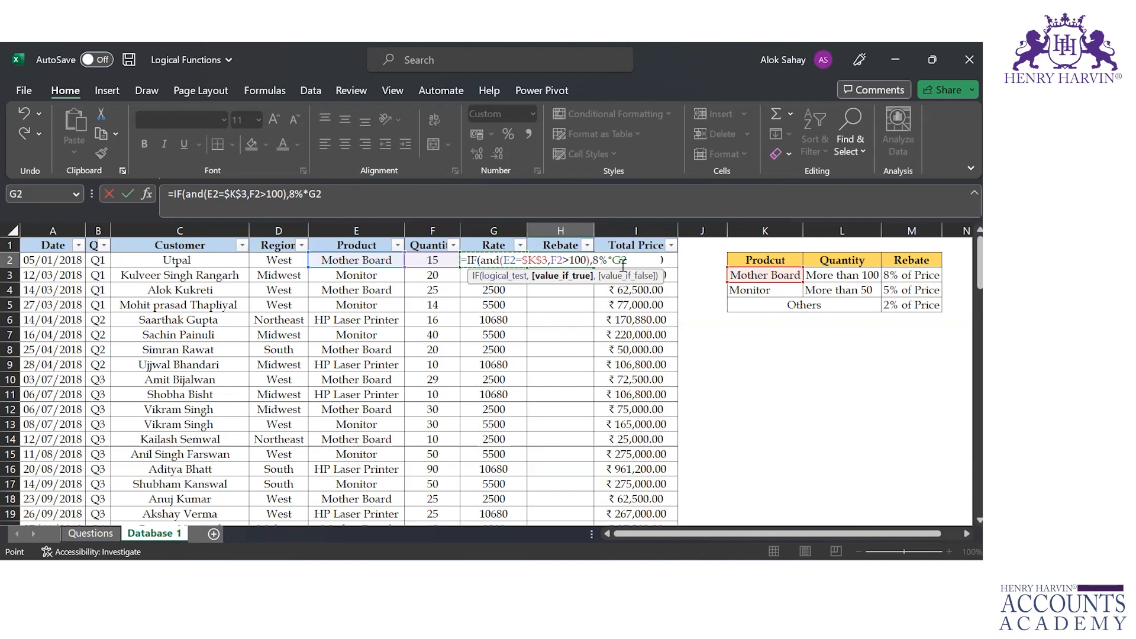
{"action": "type", "text": ","}
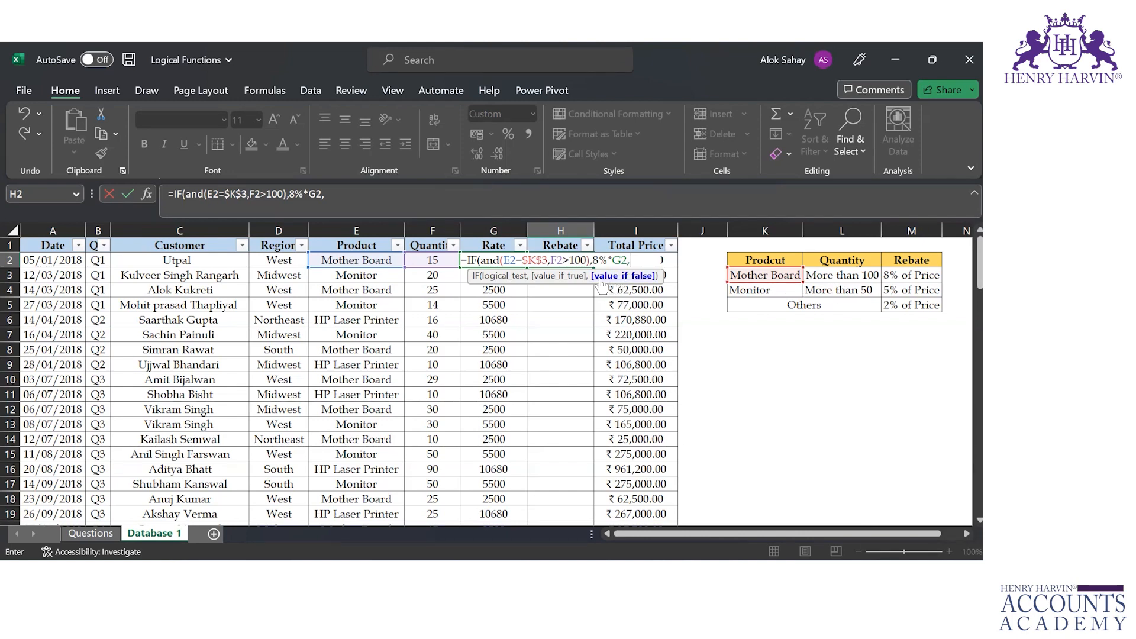
- Nest a second IF as the value-if-false with the AND test E2=$K$4,F2>50
{"action": "type", "text": "IF(and"}
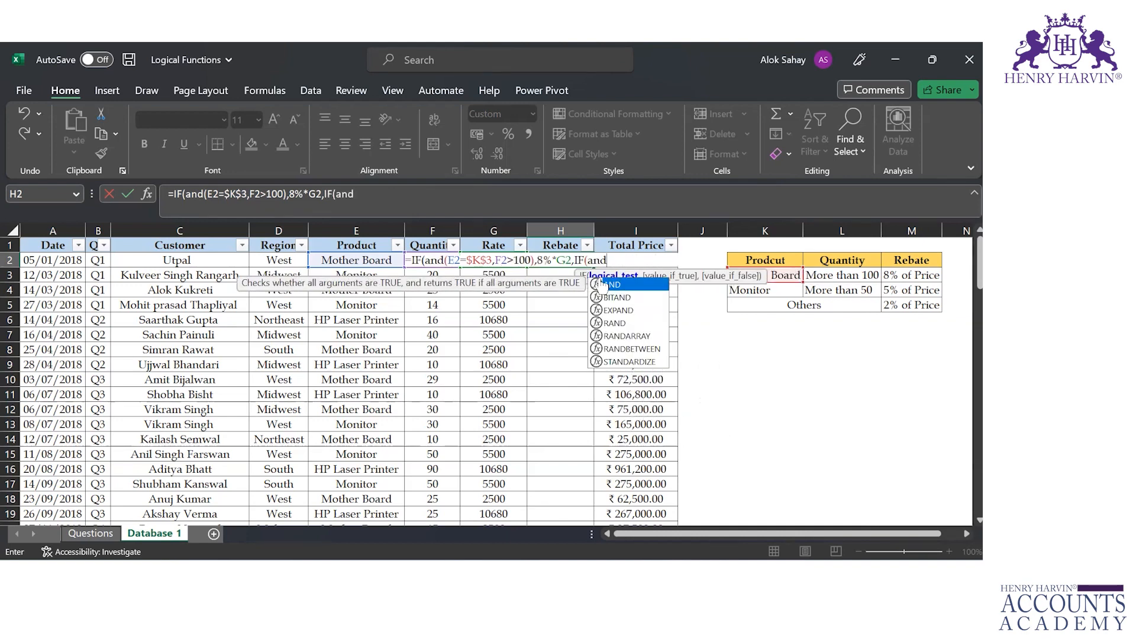
{"action": "double_click", "coordinate": [609, 285]}
{"action": "left_click", "coordinate": [362, 261]}
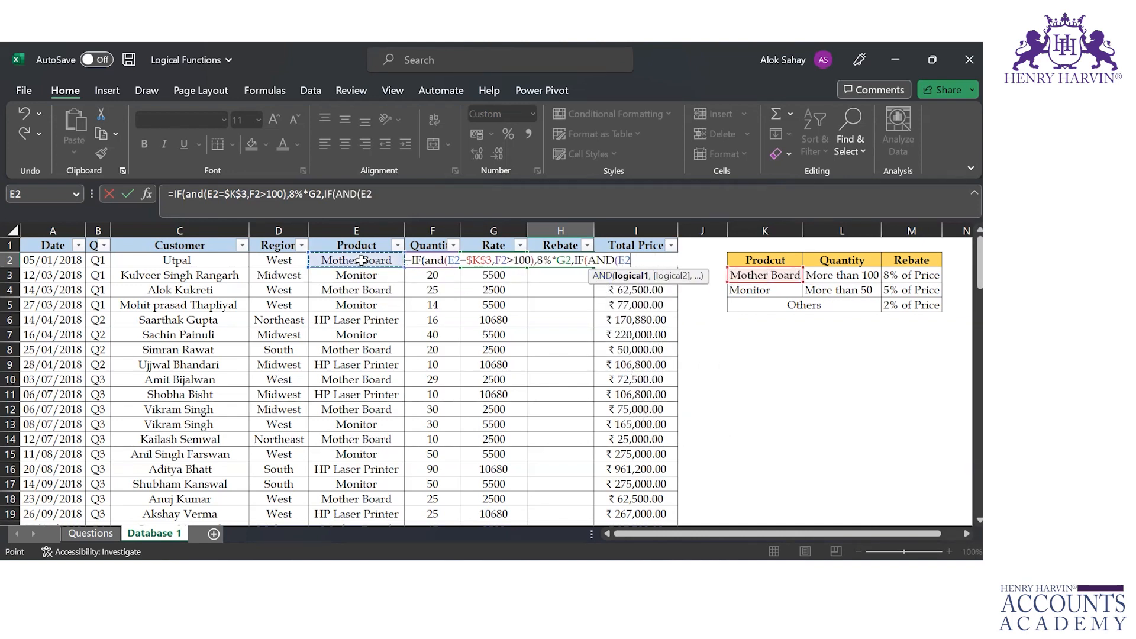
{"action": "type", "text": "="}
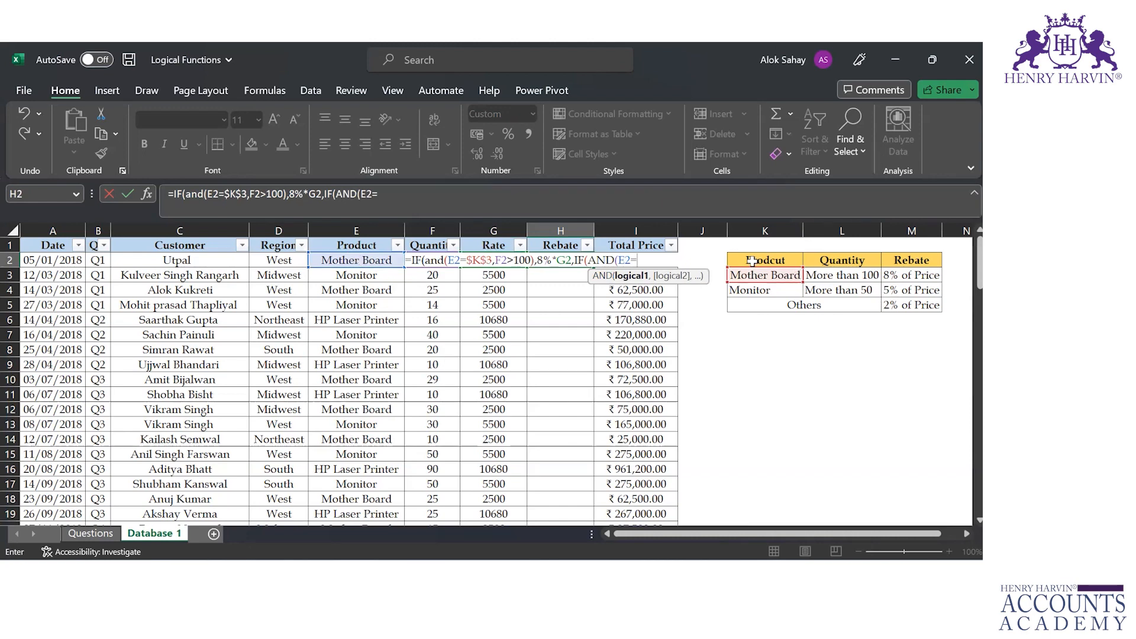
{"action": "left_click", "coordinate": [763, 290]}
{"action": "key", "text": "F4"}
{"action": "type", "text": ","}
{"action": "left_click", "coordinate": [426, 266]}
{"action": "type", "text": ">50"}
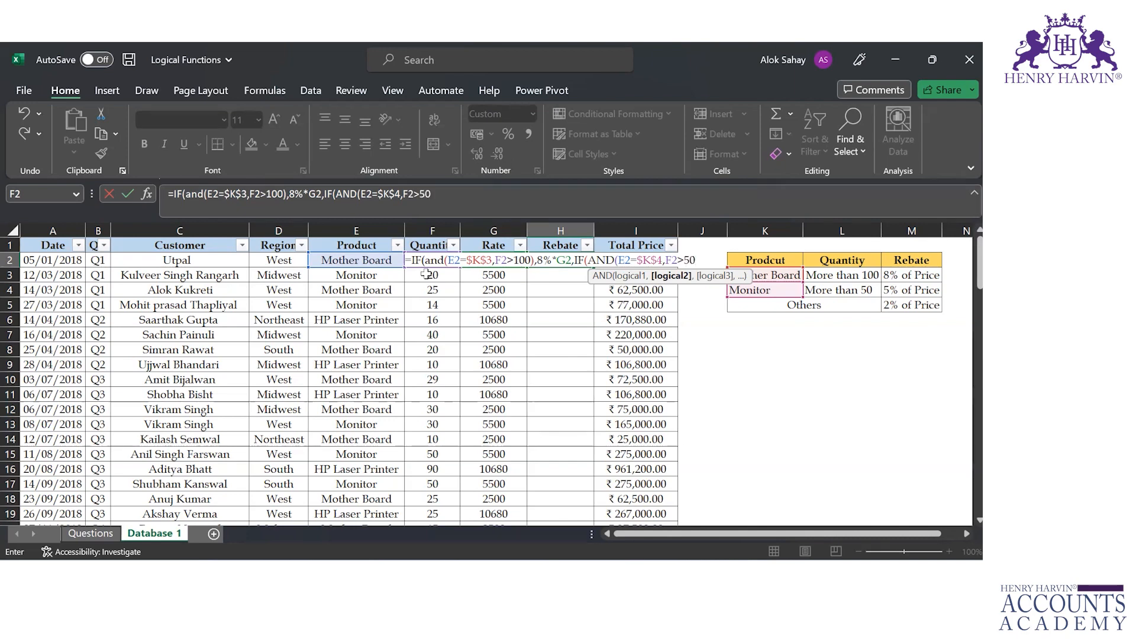
{"action": "type", "text": "),"}
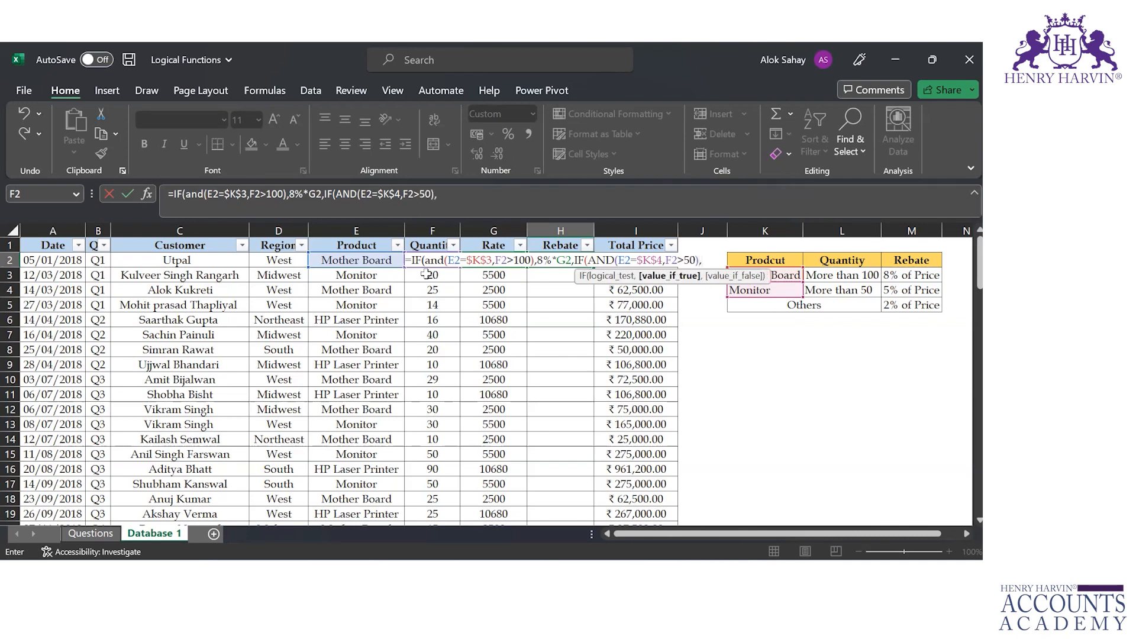
- Finish the nested IF with G2*5% if true and G2*2% otherwise, and fill the formula down the Rebate column
{"action": "key", "text": "Left"}
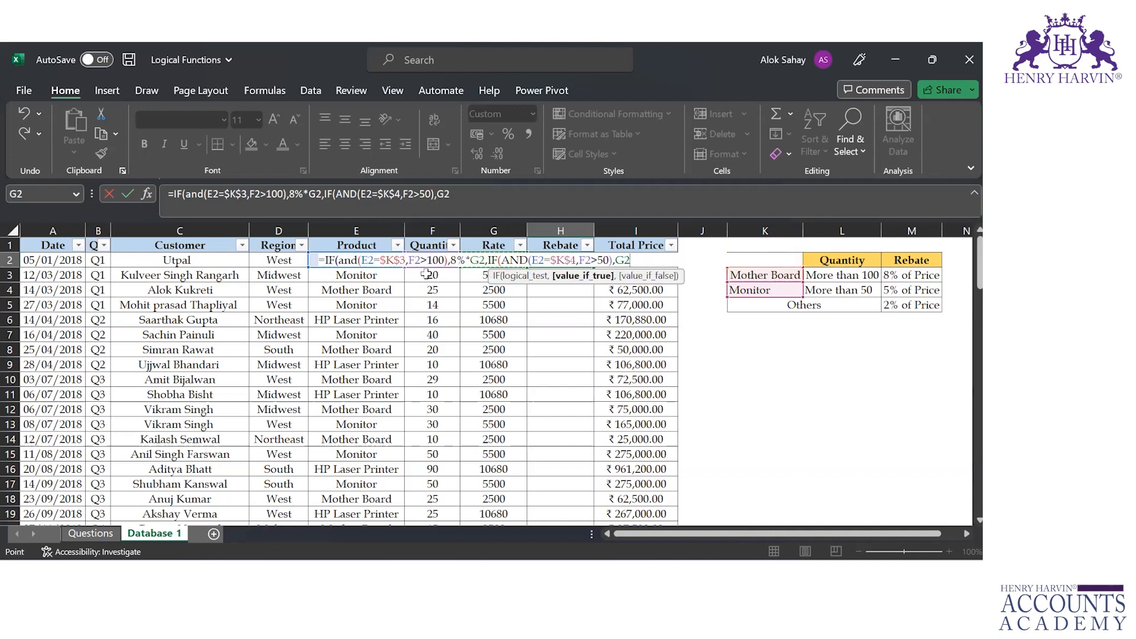
{"action": "type", "text": "*5%,"}
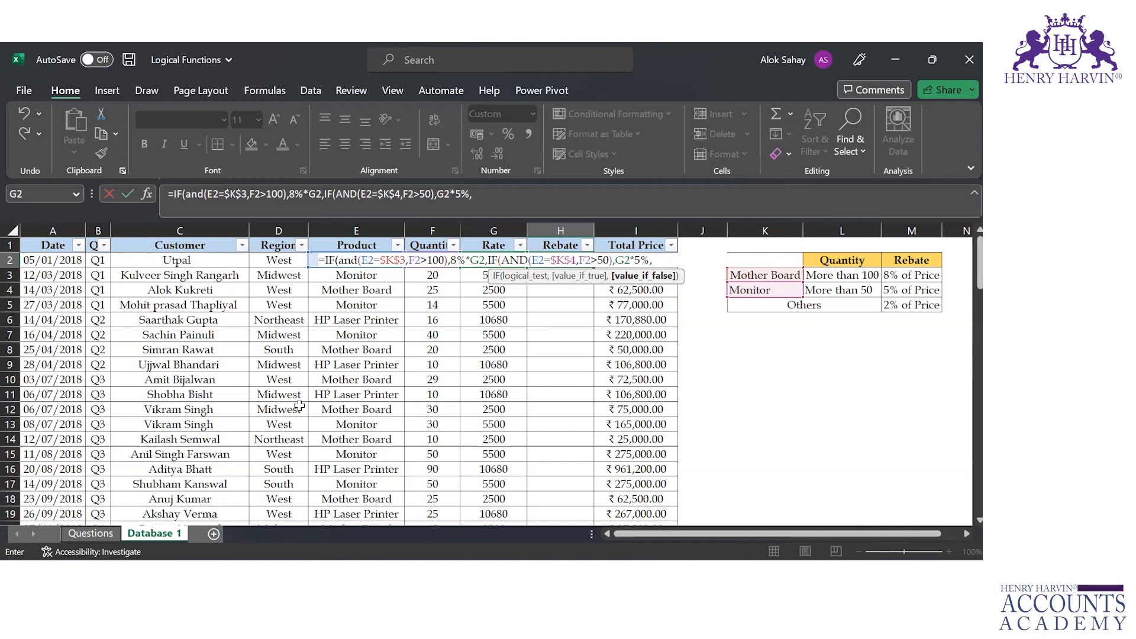
{"action": "key", "text": "Left"}
{"action": "type", "text": "*2%))"}
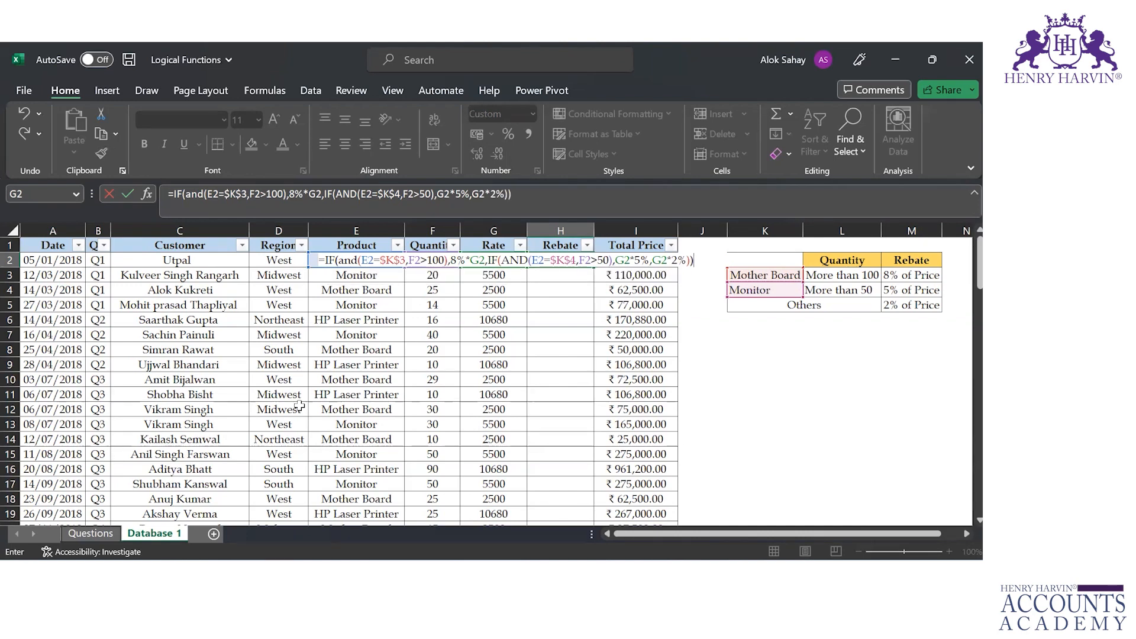
{"action": "key", "text": "Return"}
{"action": "left_click", "coordinate": [560, 261]}
{"action": "double_click", "coordinate": [593, 268]}
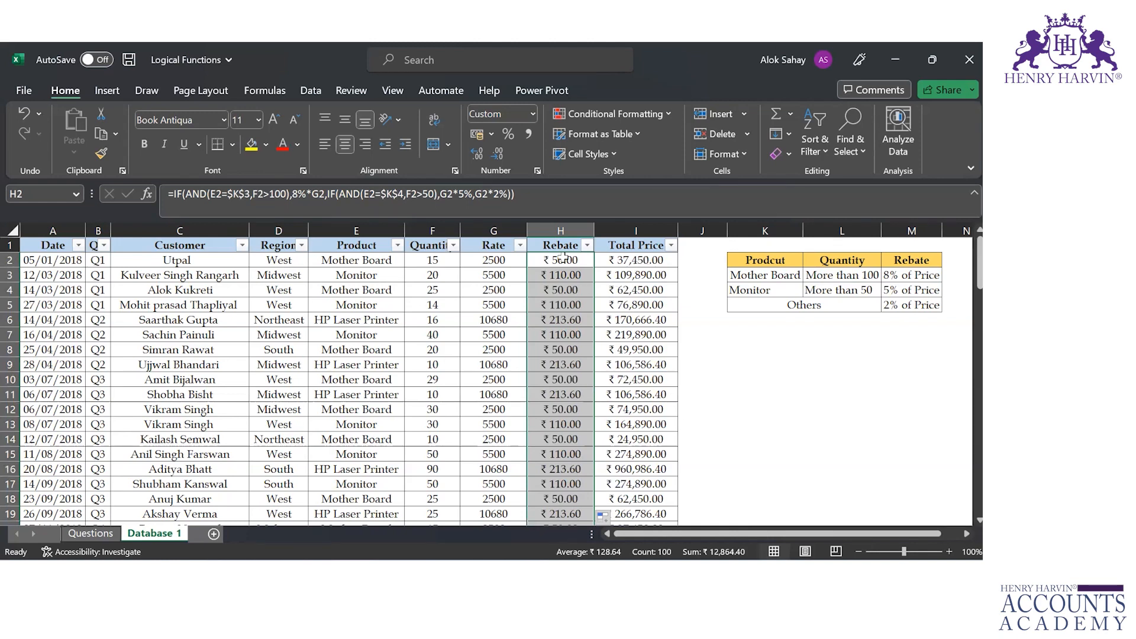
- Examine how the Total Price formula in I2 uses the quantity, rate and the rebate calculated in H2
{"action": "double_click", "coordinate": [655, 260]}
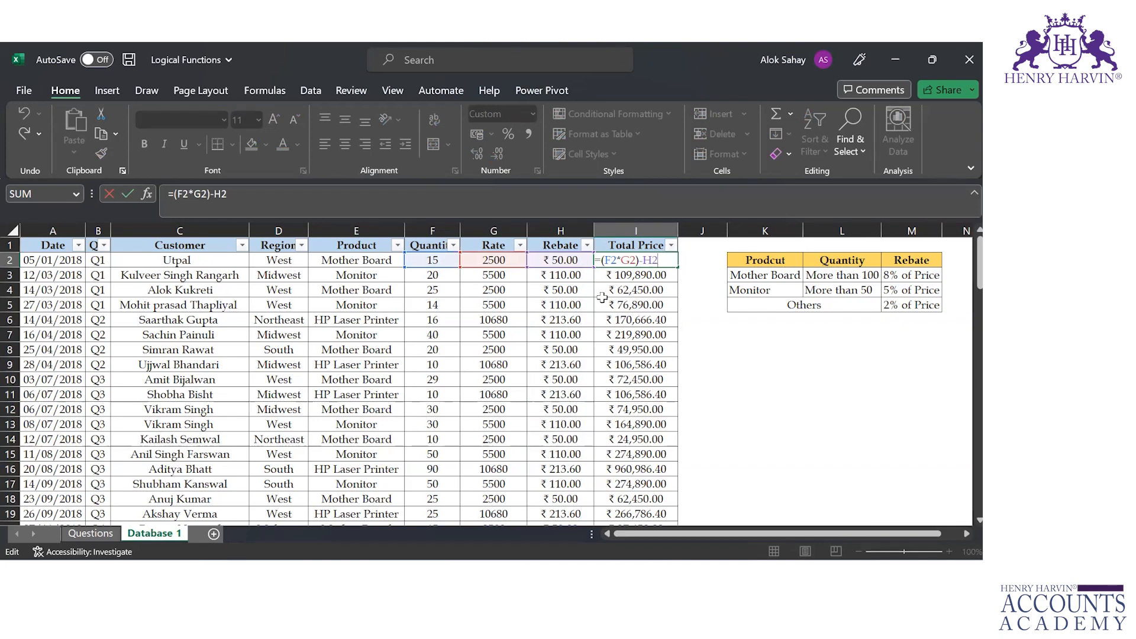
{"action": "key", "text": "Return"}
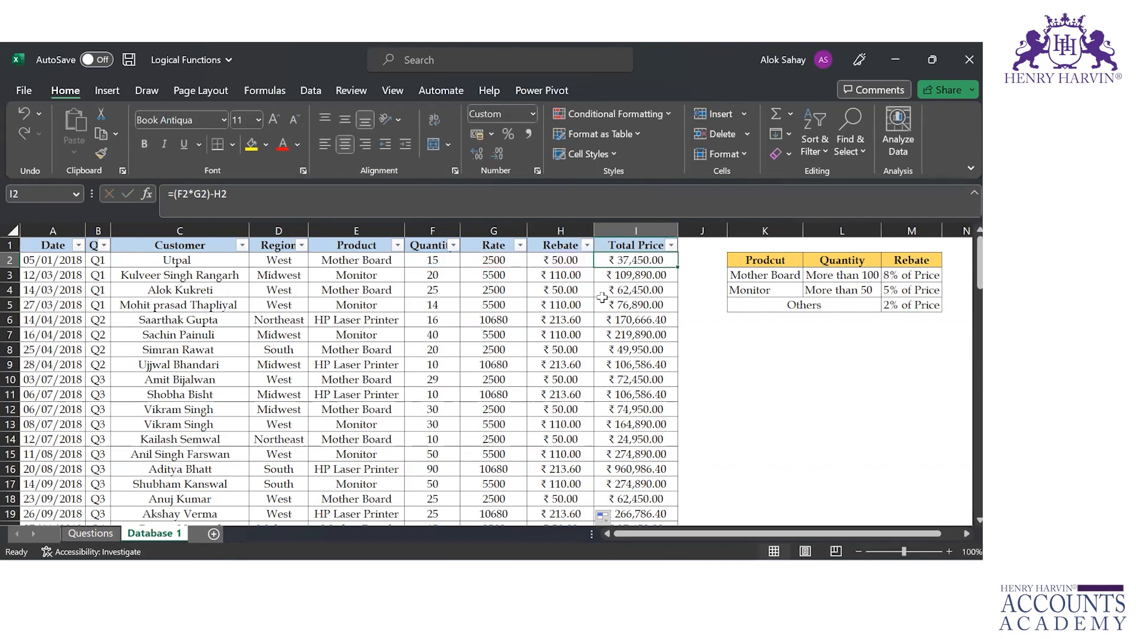
{"action": "left_click", "coordinate": [566, 265]}
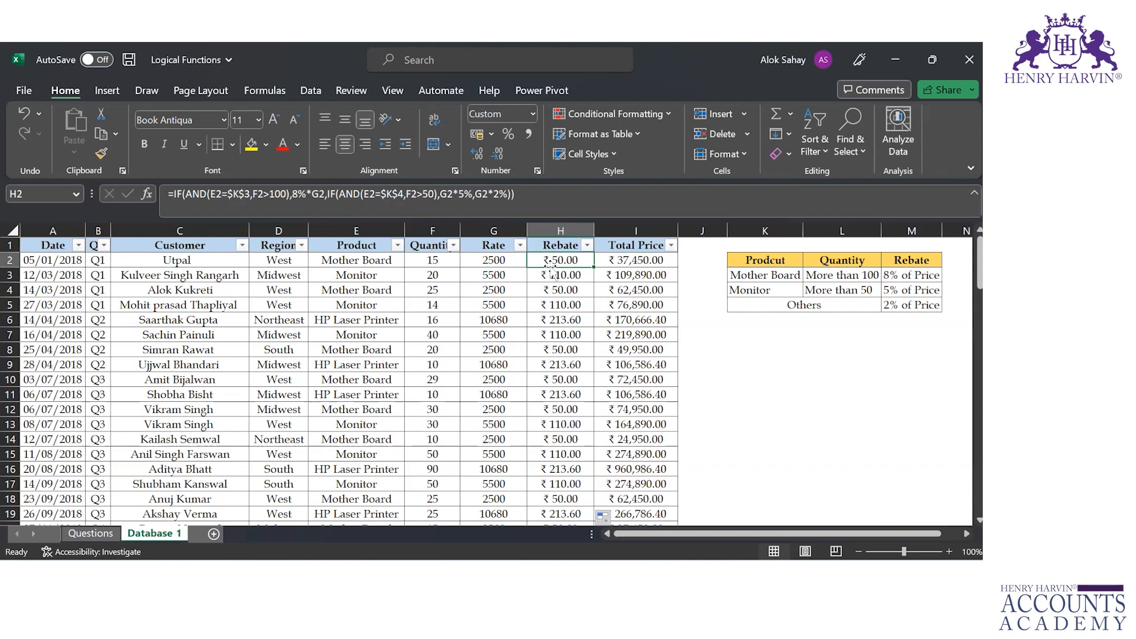
{"action": "left_click", "coordinate": [644, 262]}
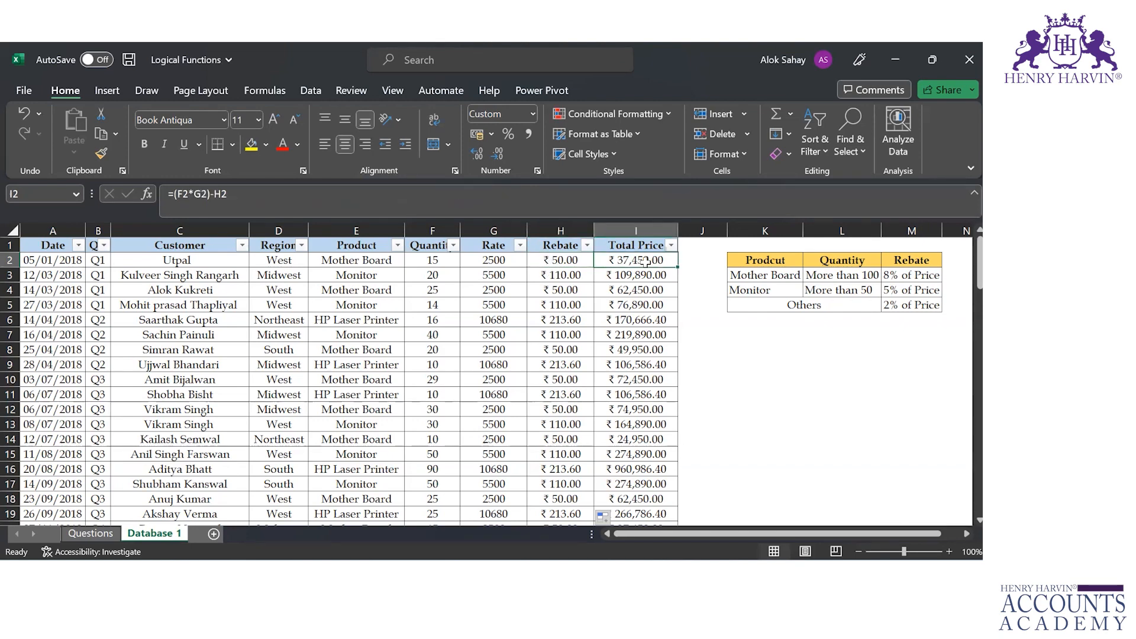
{"action": "double_click", "coordinate": [644, 262]}
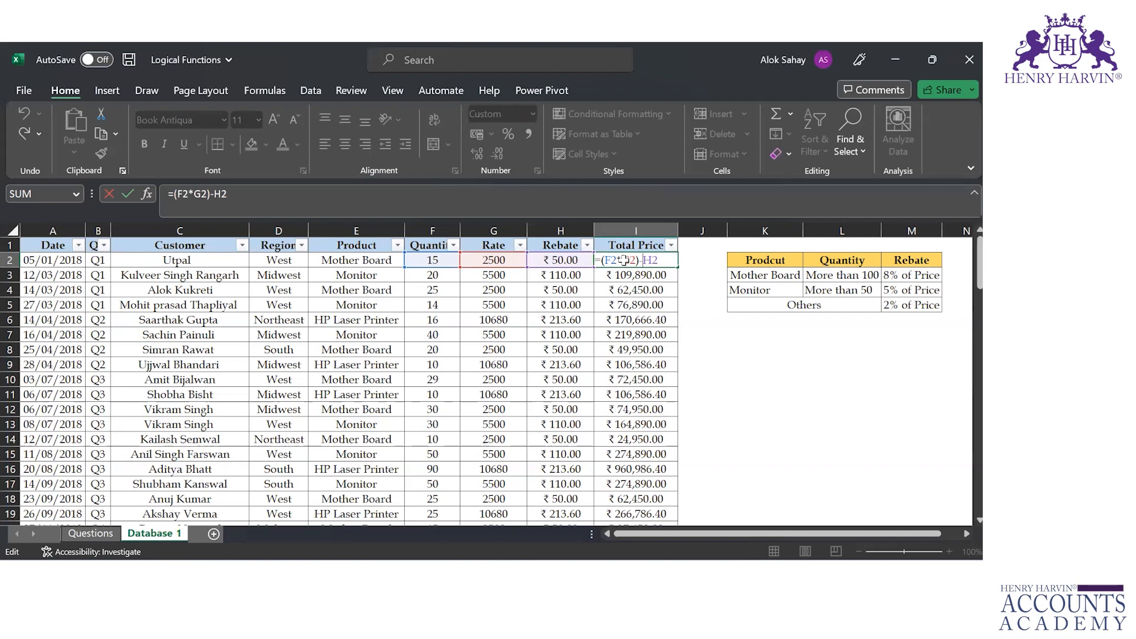
{"action": "key", "text": "Return"}
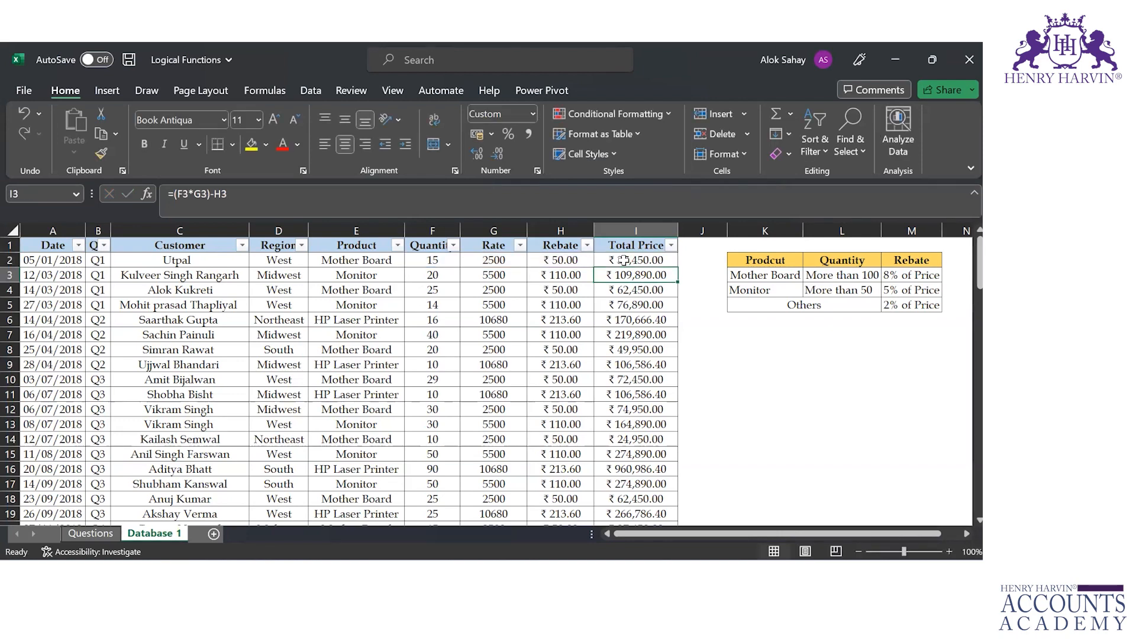
{"action": "left_click", "coordinate": [571, 263]}
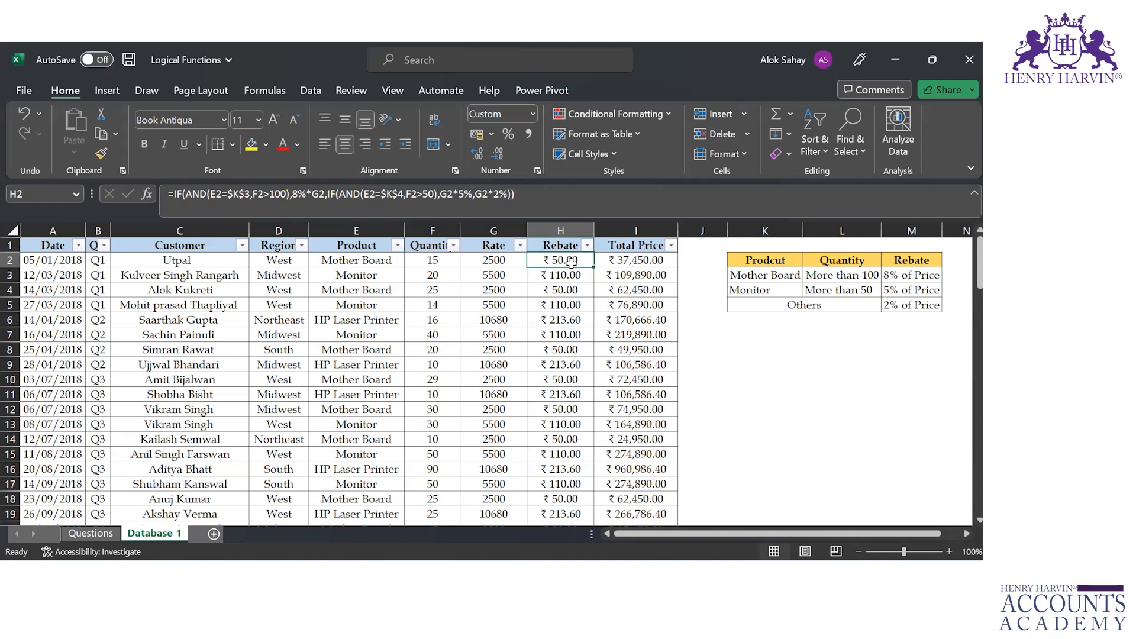
{"action": "left_click", "coordinate": [620, 261]}
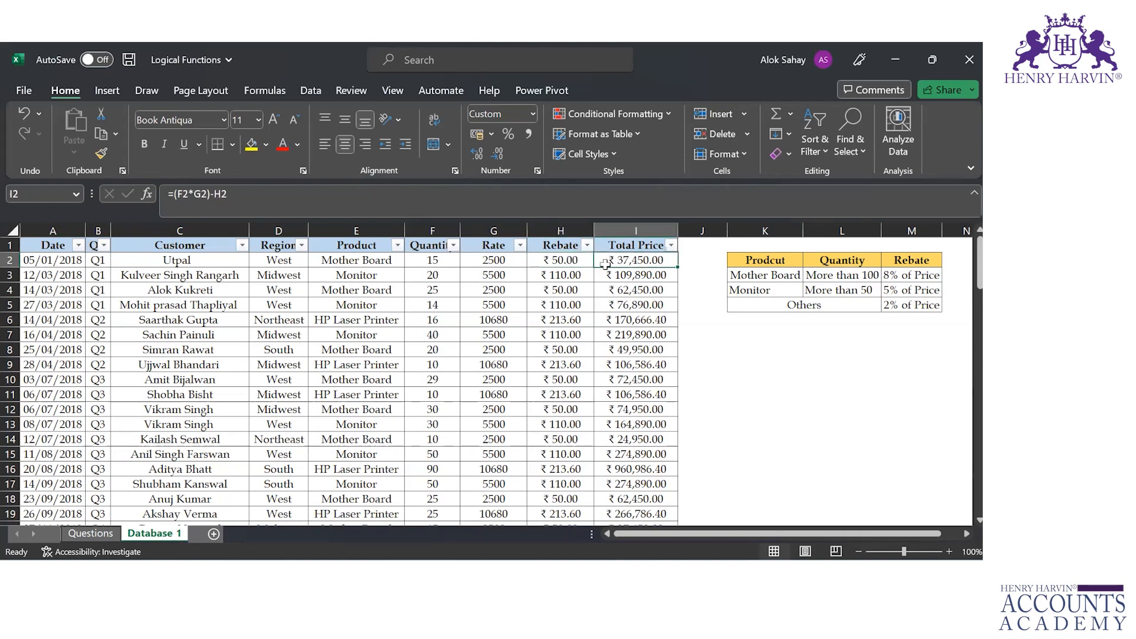
{"action": "left_click", "coordinate": [562, 261]}
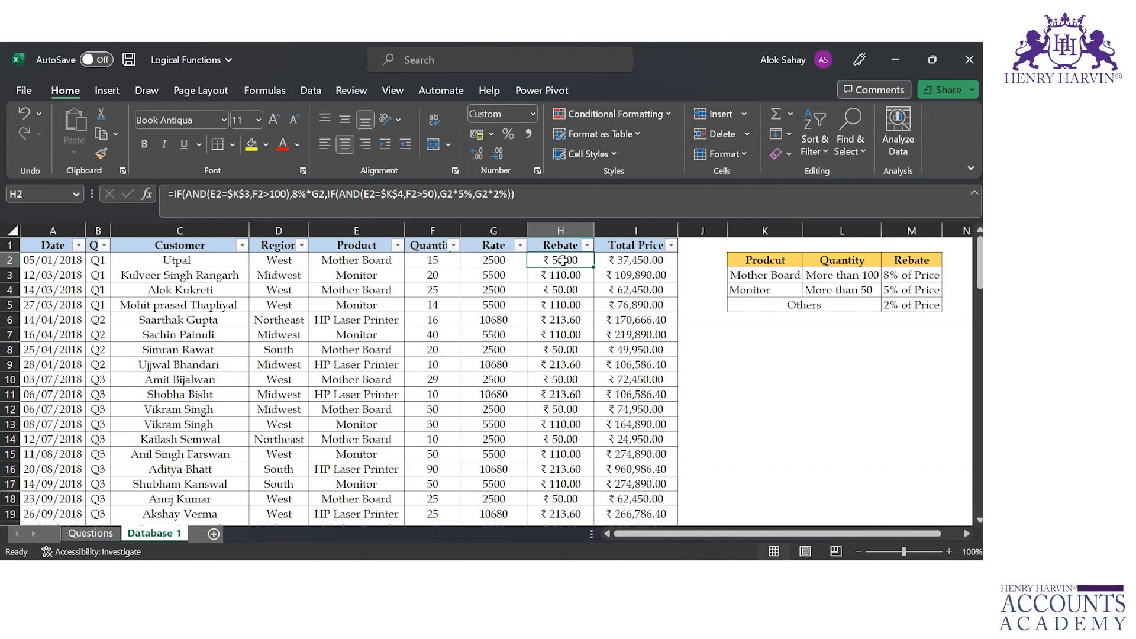
- Recheck the quantity in F2 and the Total Price formula in I2, and save the workbook
{"action": "left_click", "coordinate": [436, 264]}
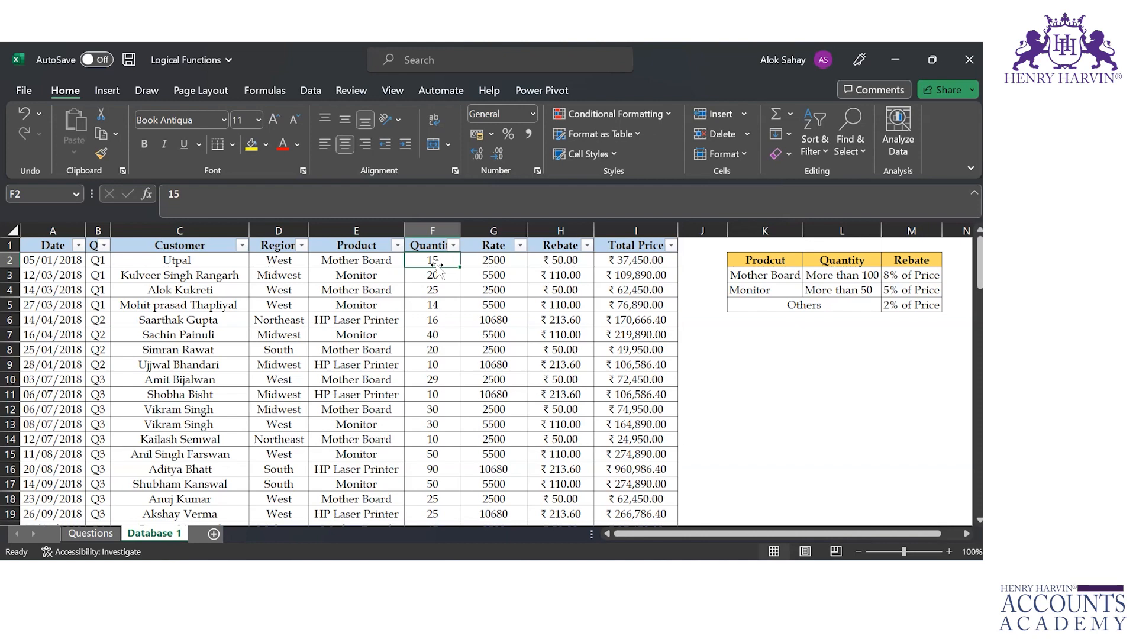
{"action": "double_click", "coordinate": [638, 262]}
{"action": "key", "text": "Return"}
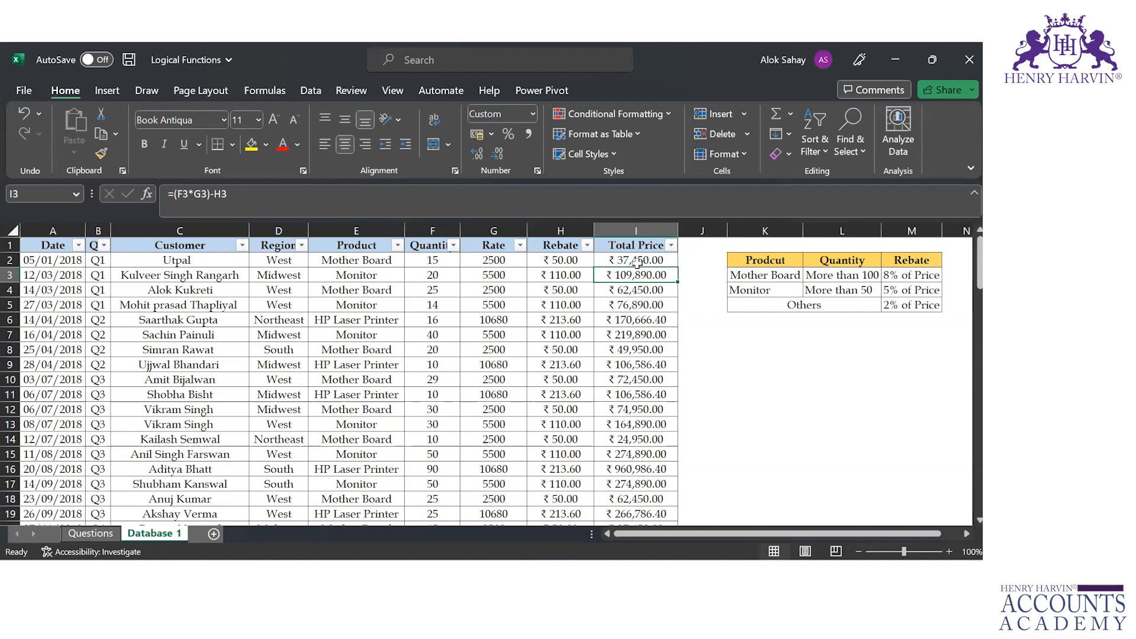
{"action": "key", "text": "ctrl+s"}
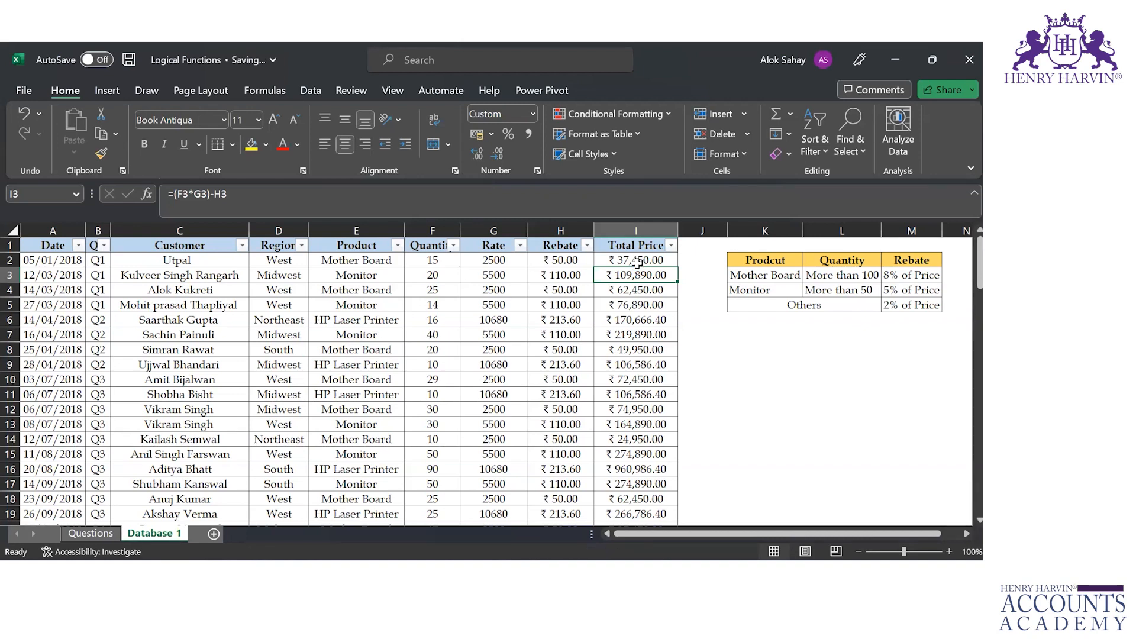